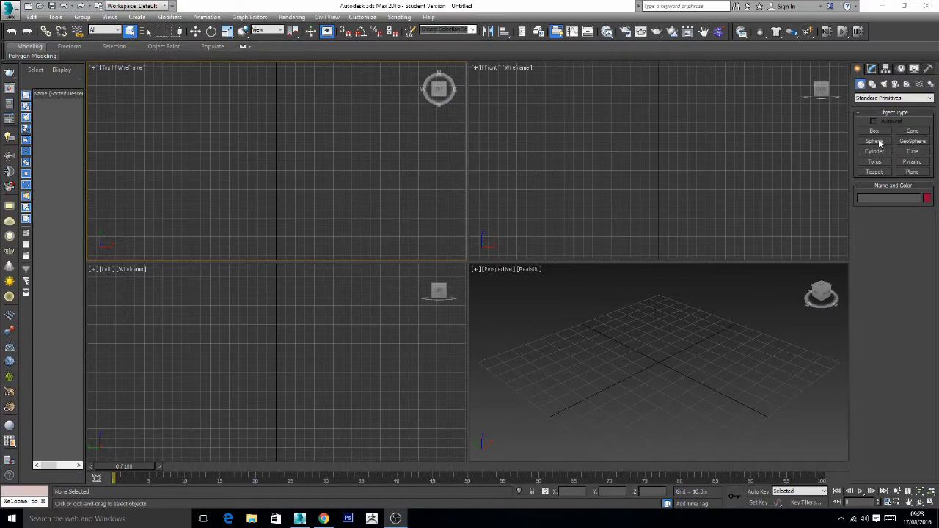
- Create a sphere with a radius of about 92 m in the Top view and set its world X and Y positions to 0
{"action": "left_click_drag", "start_coordinate": [277, 162], "coordinate": [309, 88]}
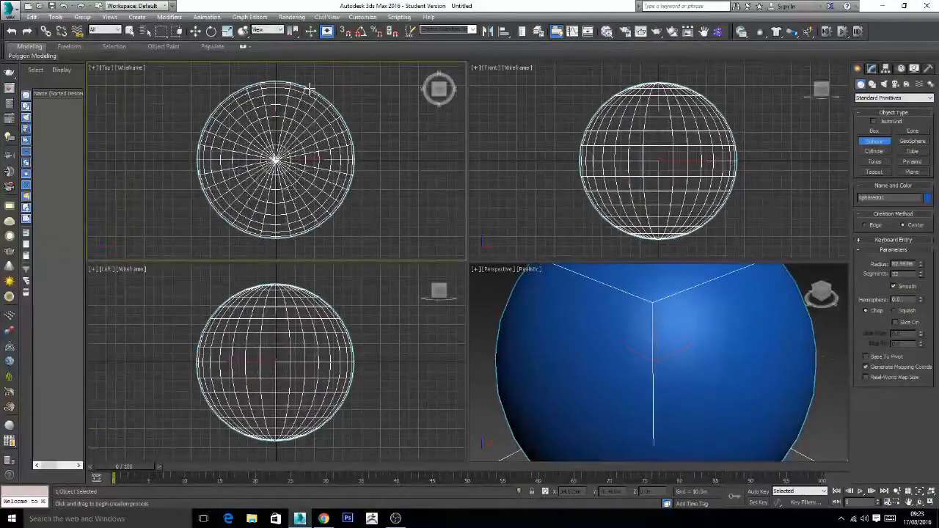
{"action": "left_click_drag", "start_coordinate": [310, 88], "coordinate": [313, 80]}
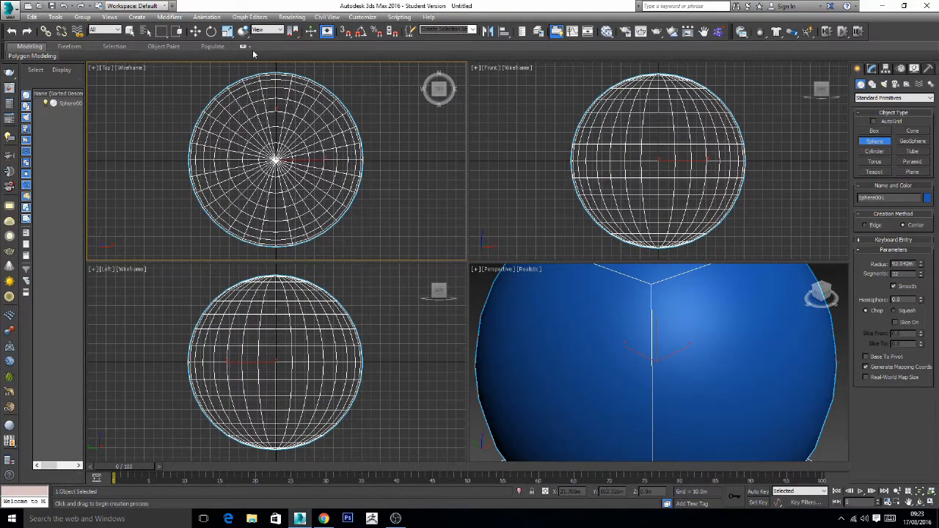
{"action": "left_click", "coordinate": [196, 31]}
{"action": "right_click", "coordinate": [197, 32]}
{"action": "double_click", "coordinate": [752, 147]}
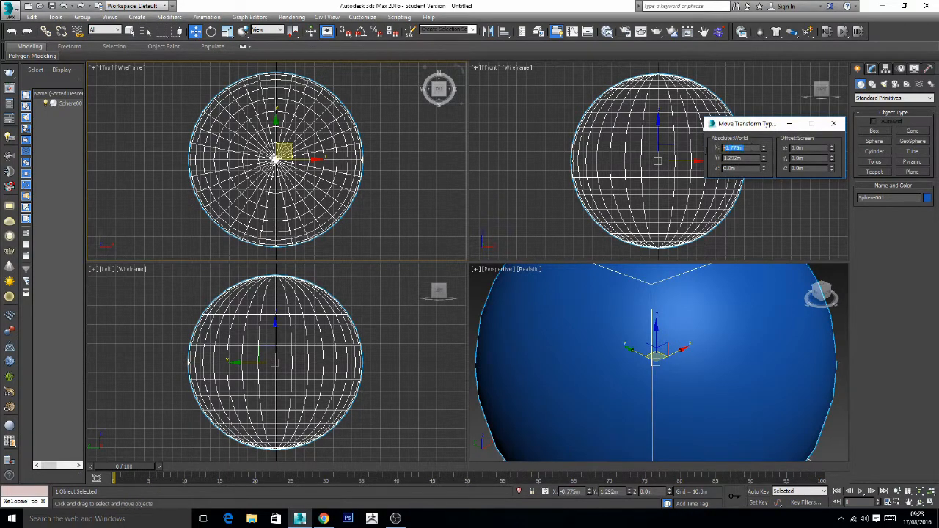
{"action": "type", "text": "0"}
{"action": "key", "text": "Return"}
{"action": "key", "text": "Tab"}
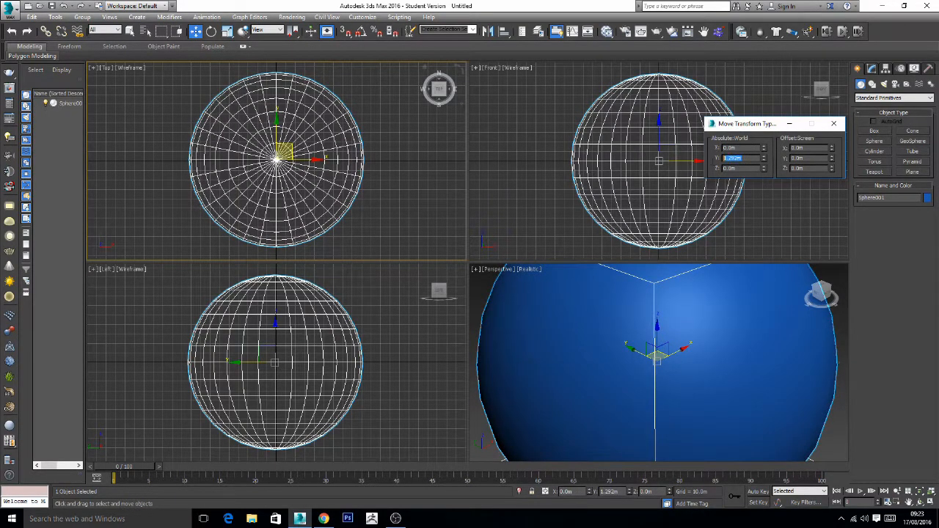
{"action": "type", "text": "0"}
{"action": "key", "text": "Return"}
{"action": "key", "text": "Tab"}
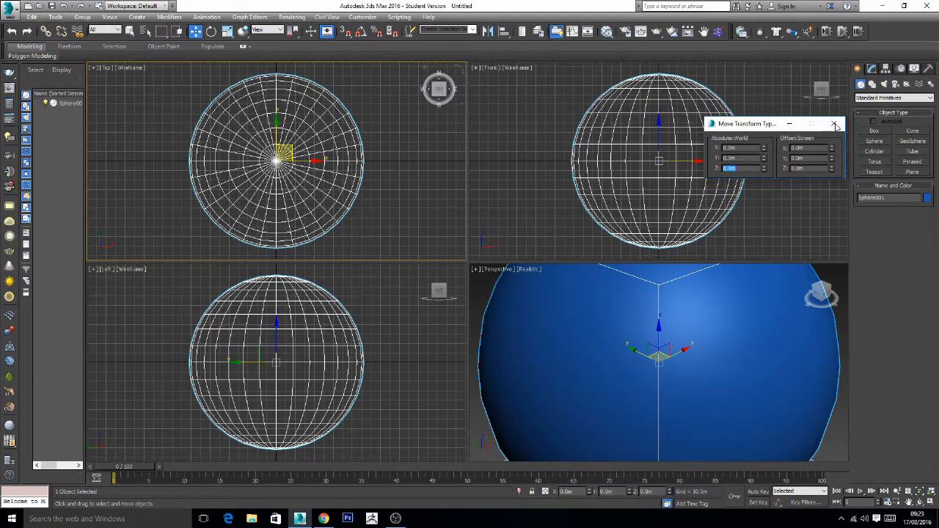
{"action": "left_click", "coordinate": [834, 123]}
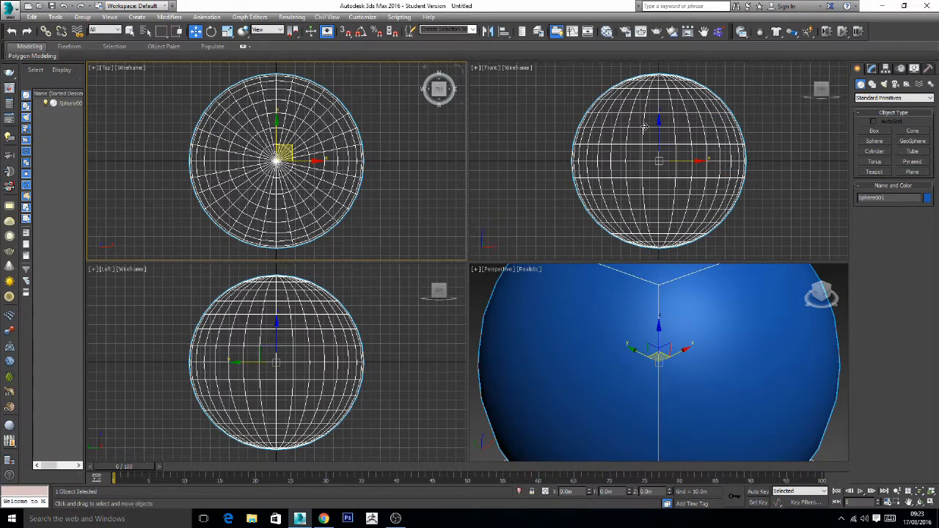
- Add an Edit Poly modifier to the sphere and enter Polygon sub-object level
{"action": "left_click", "coordinate": [873, 68]}
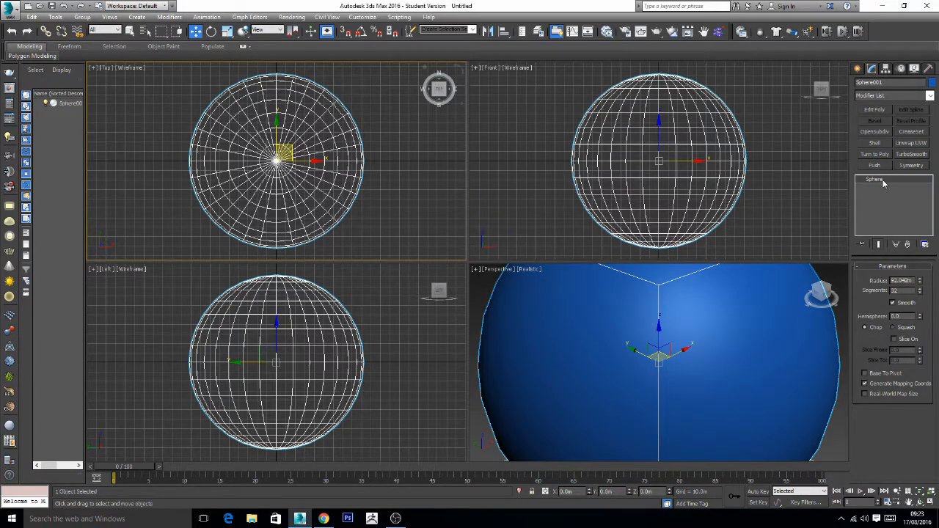
{"action": "left_click", "coordinate": [883, 111]}
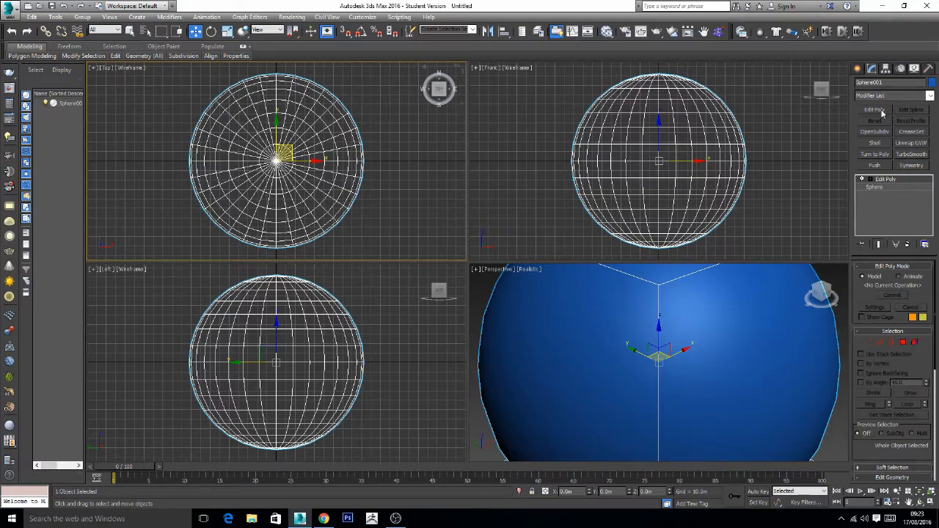
{"action": "left_click", "coordinate": [904, 343]}
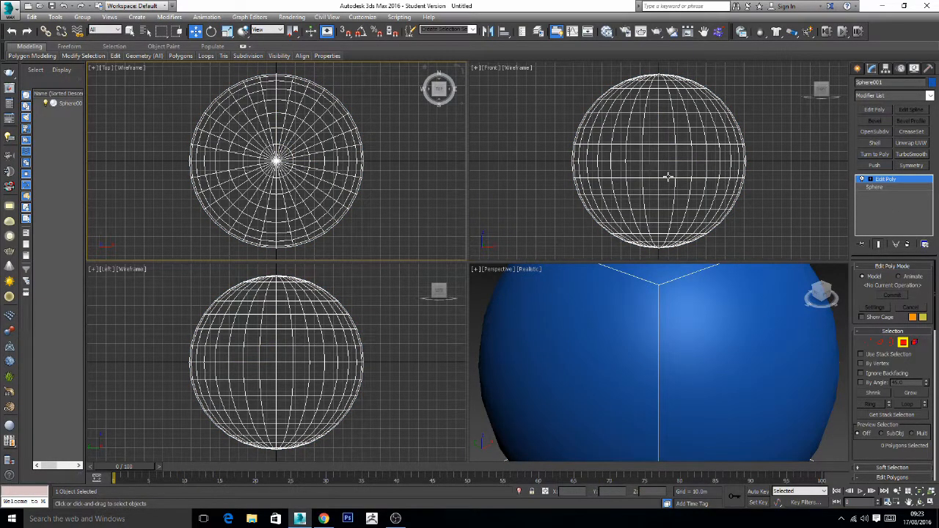
- Select the centred 4 × 4 block of polygons on the sphere's front side, working in the Front view
{"action": "left_click", "coordinate": [651, 153]}
{"action": "left_click", "coordinate": [683, 186], "text": "ctrl"}
{"action": "left_click", "coordinate": [635, 136], "text": "ctrl"}
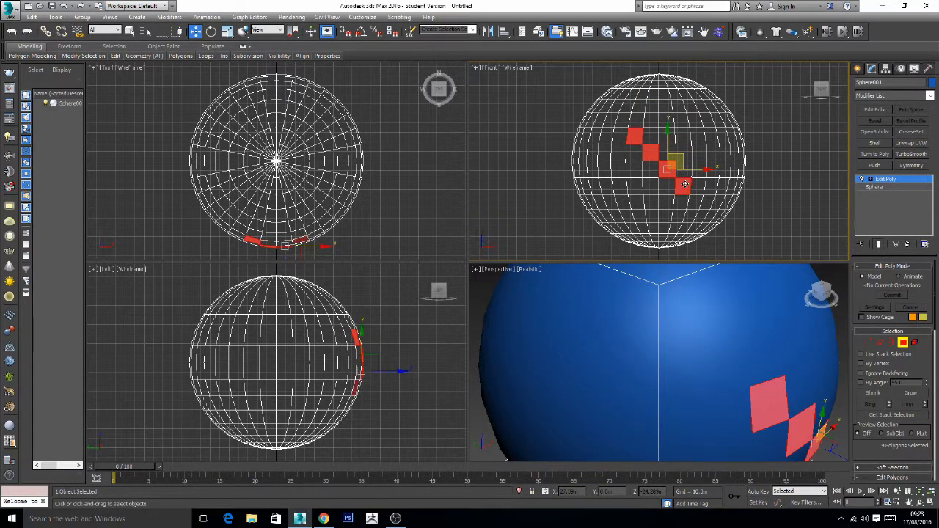
{"action": "left_click", "coordinate": [635, 186], "text": "ctrl"}
{"action": "left_click", "coordinate": [683, 136], "text": "ctrl"}
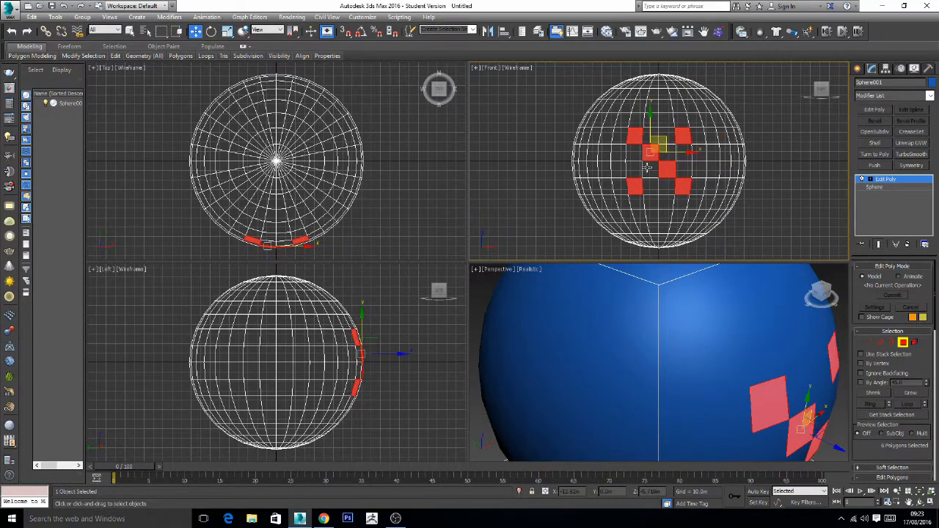
{"action": "left_click", "coordinate": [649, 168], "text": "ctrl"}
{"action": "left_click", "coordinate": [664, 152], "text": "ctrl"}
{"action": "left_click", "coordinate": [634, 156], "text": "ctrl"}
{"action": "left_click", "coordinate": [633, 166], "text": "ctrl"}
{"action": "left_click", "coordinate": [683, 170], "text": "ctrl"}
{"action": "left_click", "coordinate": [683, 154], "text": "ctrl"}
{"action": "left_click", "coordinate": [670, 138], "text": "ctrl"}
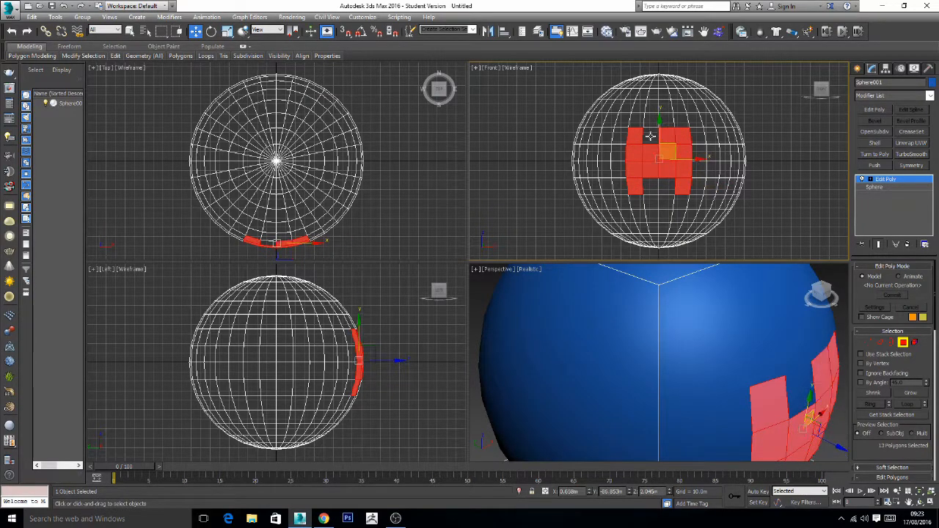
{"action": "left_click", "coordinate": [650, 136], "text": "ctrl"}
{"action": "left_click", "coordinate": [652, 186], "text": "ctrl"}
{"action": "left_click", "coordinate": [667, 182], "text": "ctrl"}
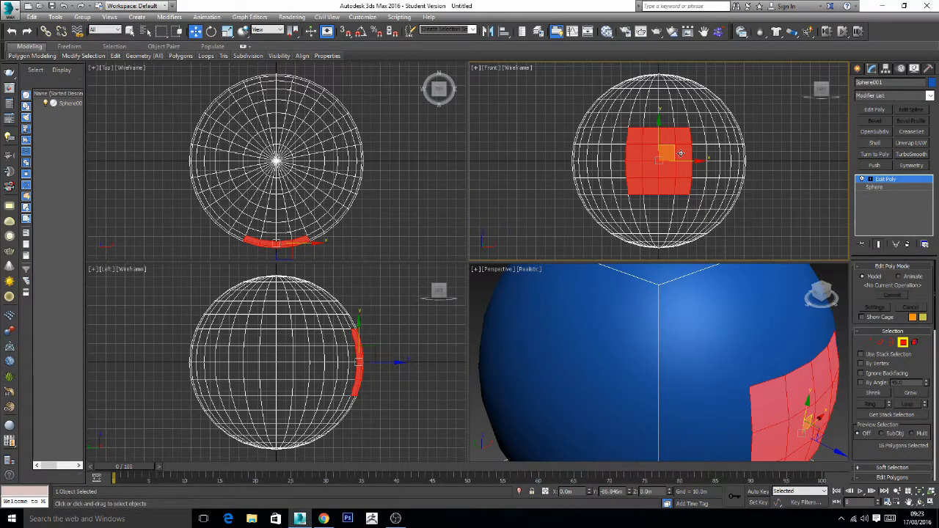
- Convert the sphere to an Editable Poly
{"action": "right_click", "coordinate": [680, 153]}
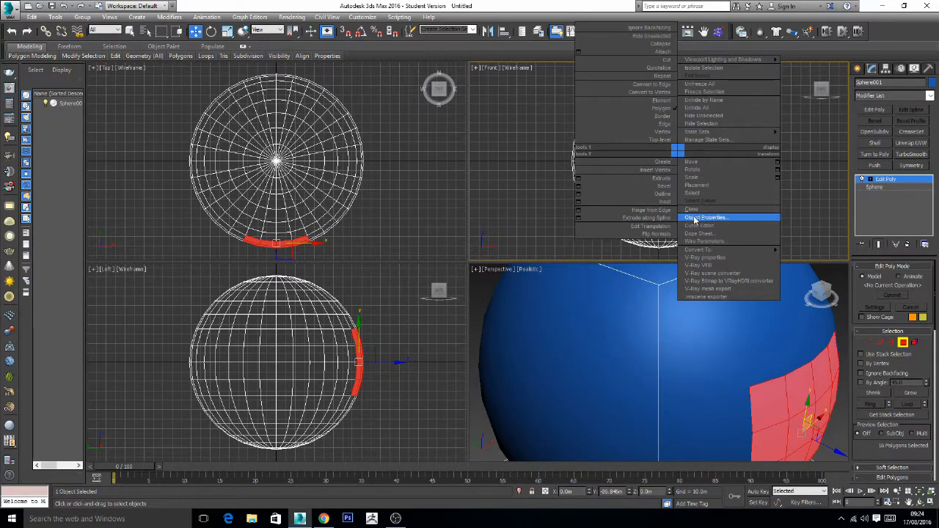
{"action": "left_click", "coordinate": [814, 199]}
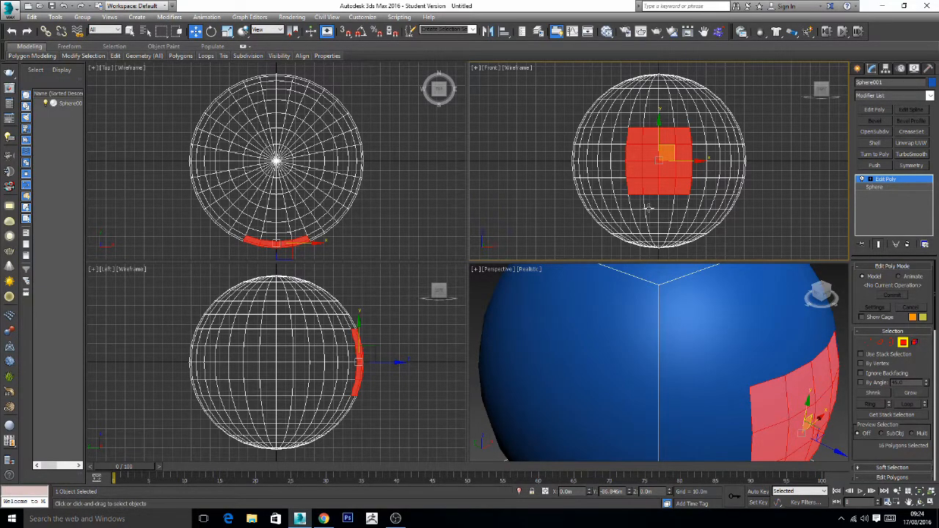
{"action": "right_click", "coordinate": [721, 181]}
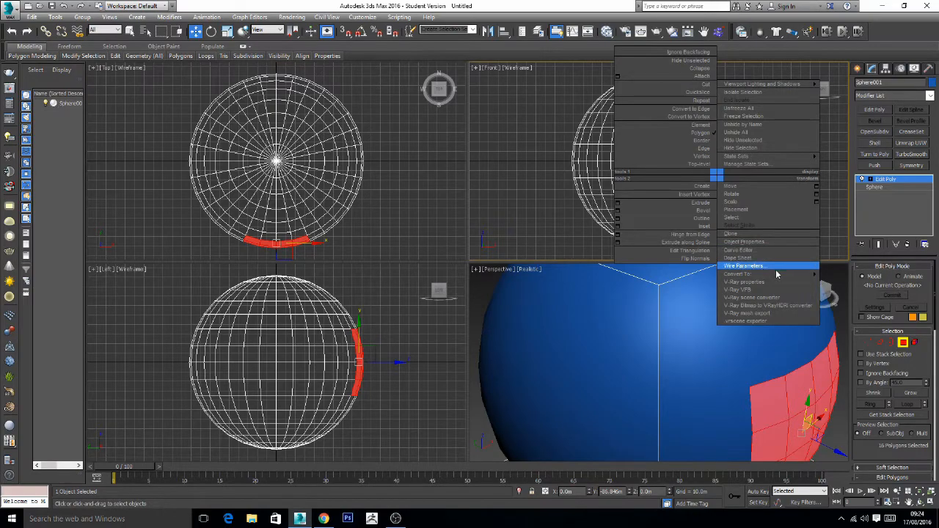
{"action": "left_click", "coordinate": [840, 283]}
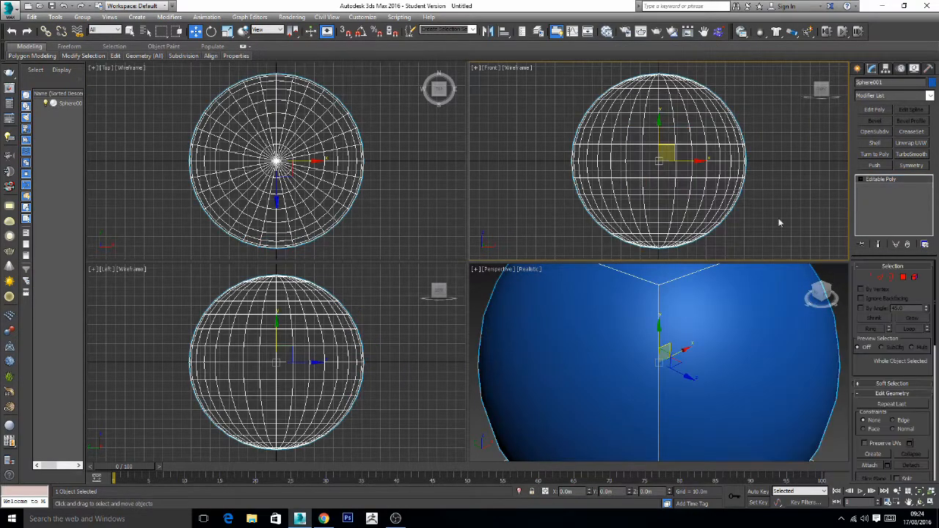
- Regularize the selected front polygons into a circle and delete them to open a round hole in the sphere
{"action": "left_click", "coordinate": [904, 278]}
{"action": "right_click", "coordinate": [679, 192]}
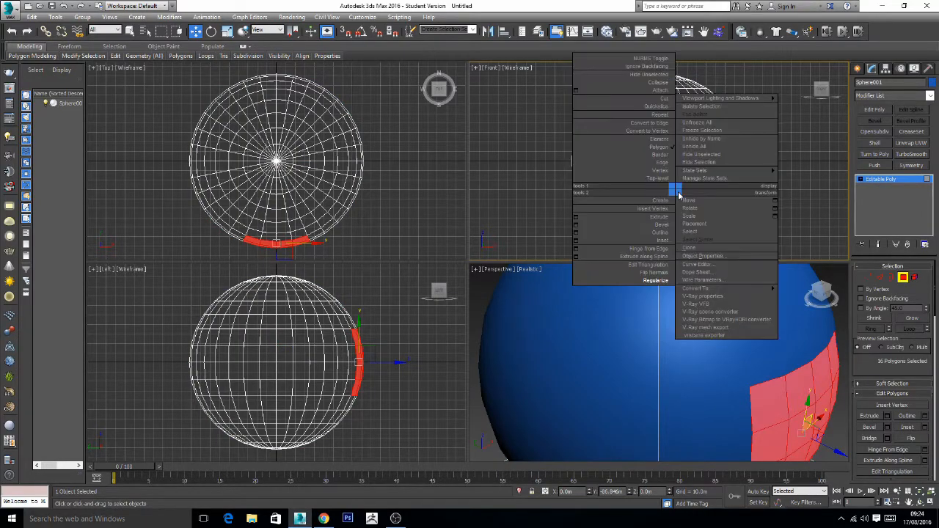
{"action": "left_click", "coordinate": [655, 281]}
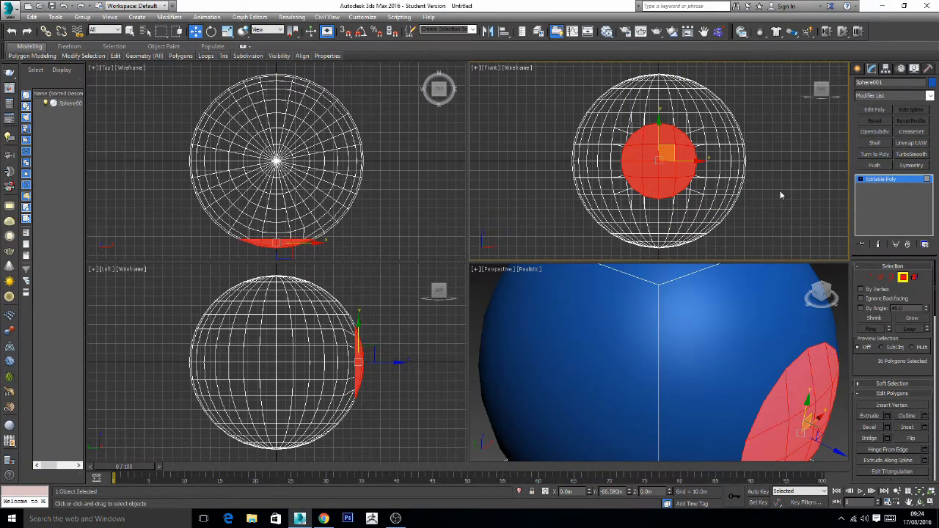
{"action": "key", "text": "Delete"}
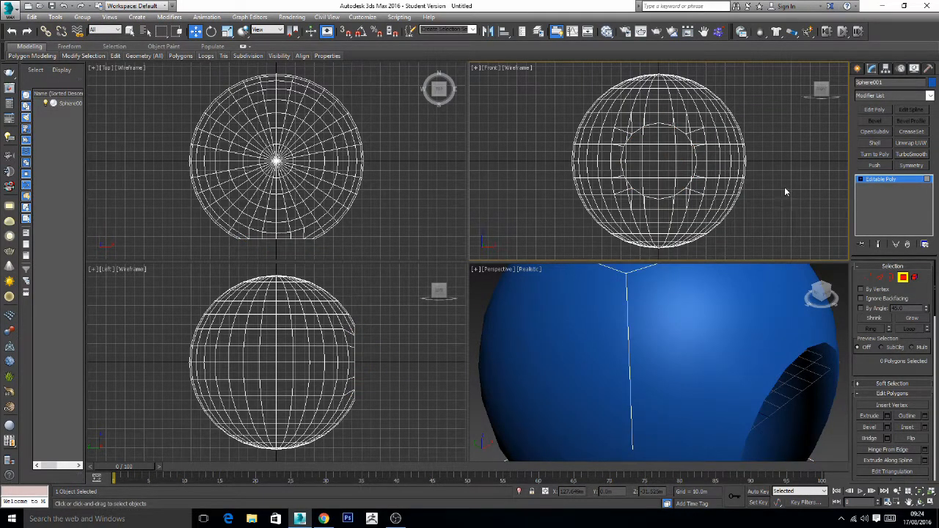
- Apply a TurboSmooth modifier to the whole sphere and convert the result back to an Editable Poly
{"action": "left_click", "coordinate": [860, 179]}
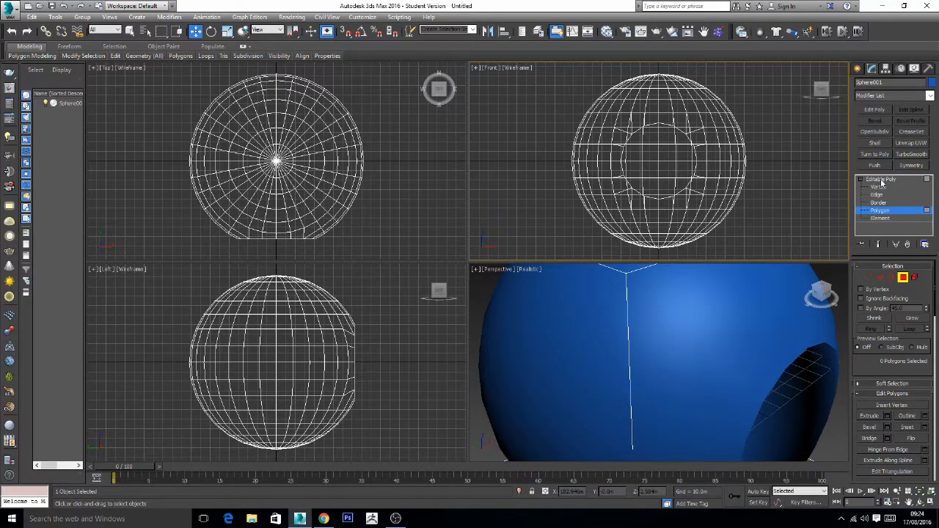
{"action": "left_click", "coordinate": [881, 181]}
{"action": "left_click", "coordinate": [861, 181]}
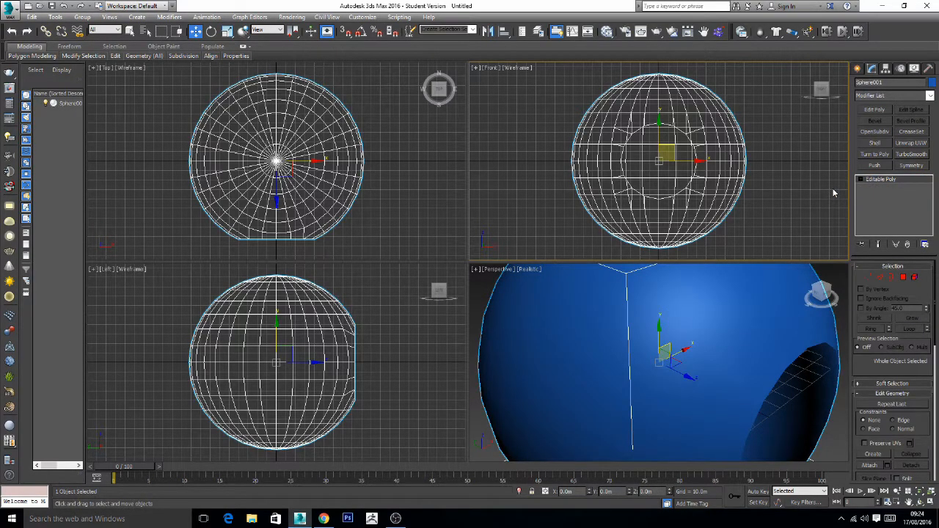
{"action": "left_click", "coordinate": [916, 155]}
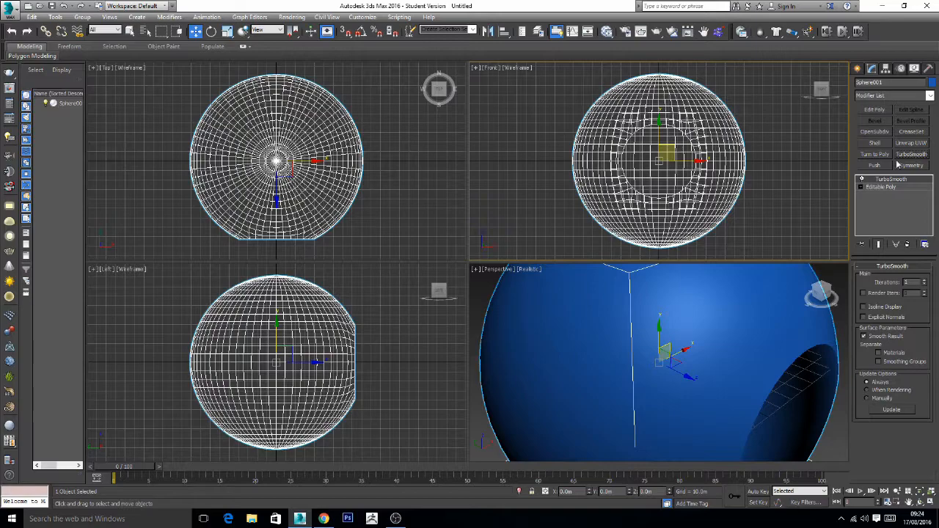
{"action": "right_click", "coordinate": [727, 167]}
{"action": "mouse_move", "coordinate": [787, 268]}
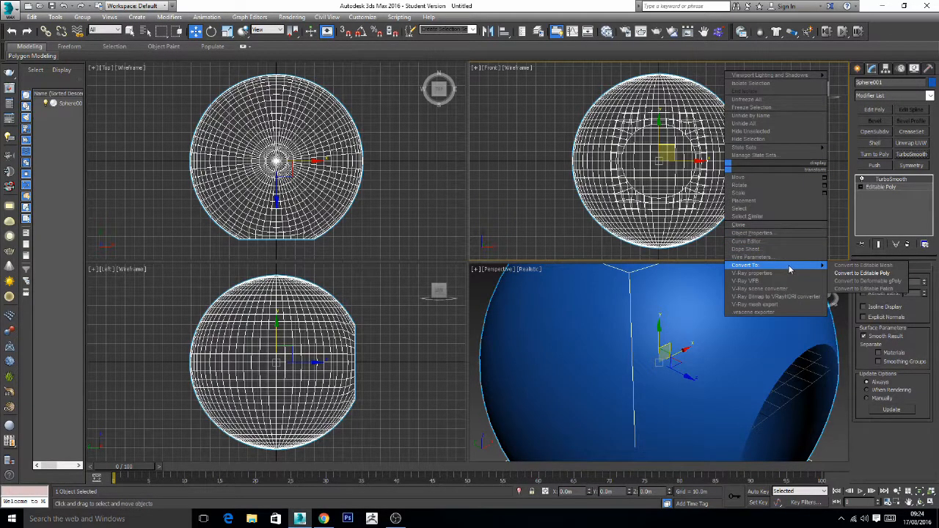
{"action": "left_click", "coordinate": [863, 273]}
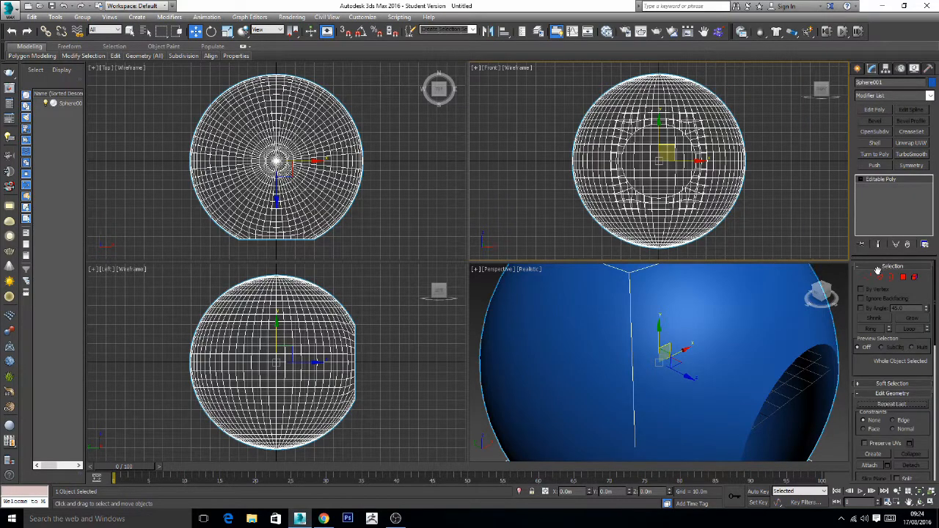
- Select all polygons in the lower half of the sphere and delete them to leave a dome
{"action": "left_click", "coordinate": [903, 277]}
{"action": "left_click_drag", "start_coordinate": [785, 253], "coordinate": [550, 166]}
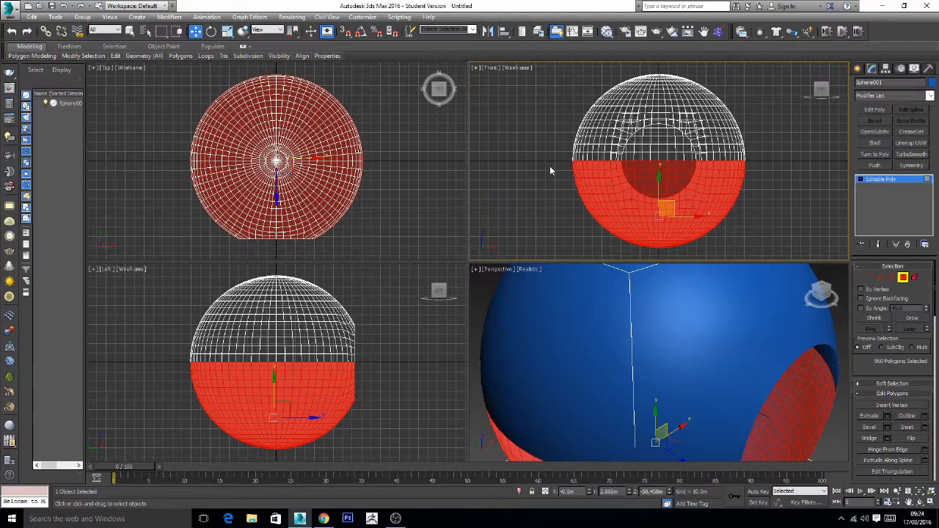
{"action": "key", "text": "Delete"}
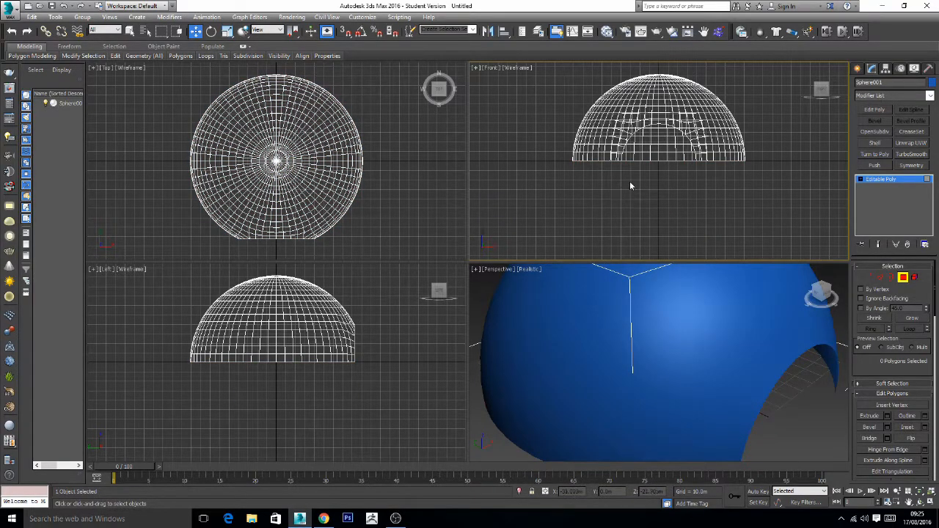
- Maximize the Perspective viewport and turn on Edged Faces display for the dome
{"action": "middle_click_drag", "start_coordinate": [682, 377], "coordinate": [578, 312], "text": "alt"}
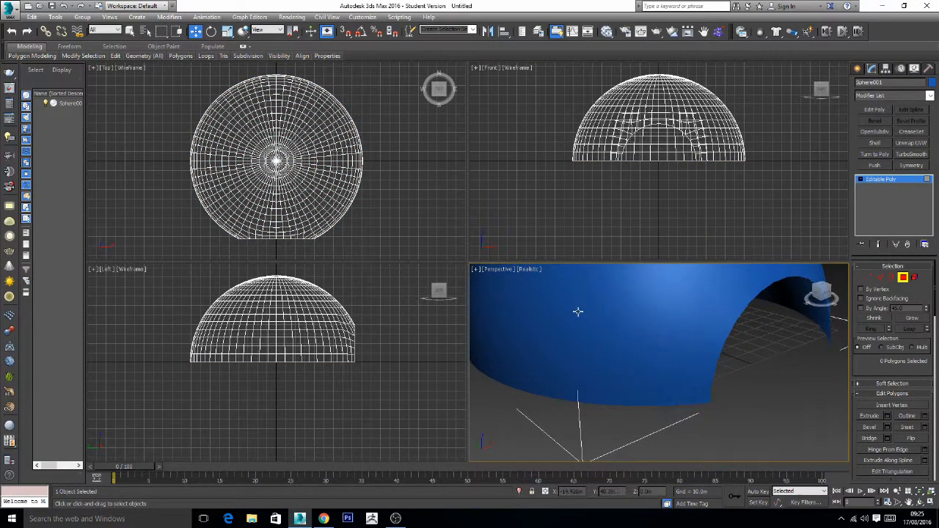
{"action": "left_click", "coordinate": [932, 503]}
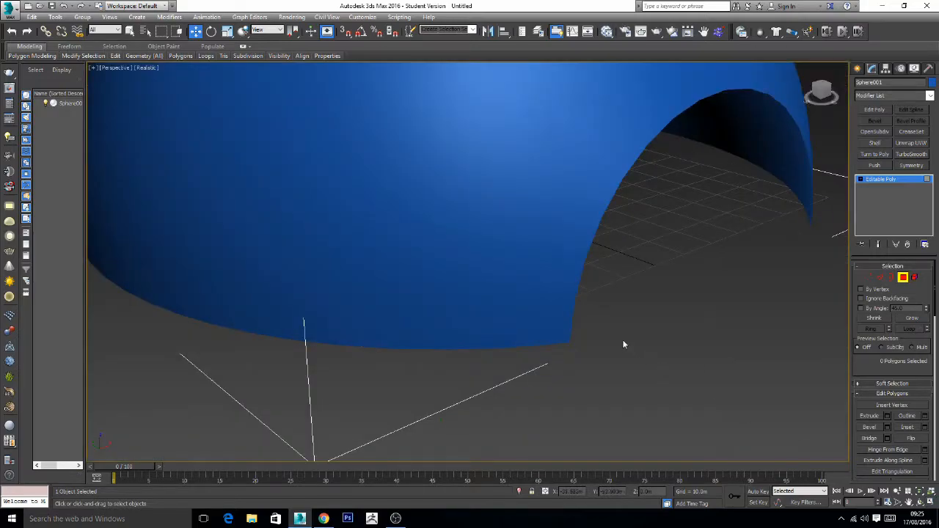
{"action": "left_click", "coordinate": [150, 68]}
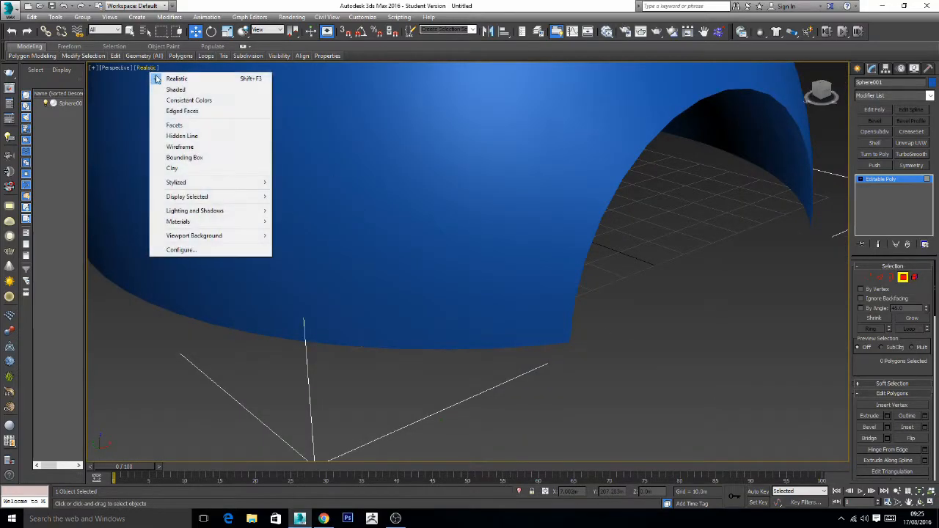
{"action": "left_click", "coordinate": [170, 110]}
- At Edge level, select the complete horizontal edge loop one row above the dome's open base
{"action": "left_click", "coordinate": [880, 278]}
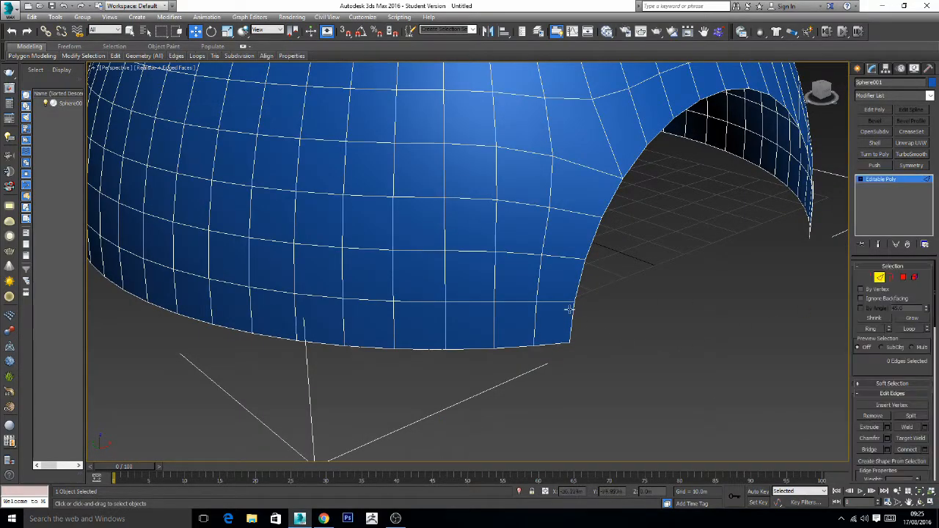
{"action": "left_click", "coordinate": [535, 277]}
{"action": "middle_click_drag", "start_coordinate": [647, 329], "coordinate": [510, 281], "text": "alt"}
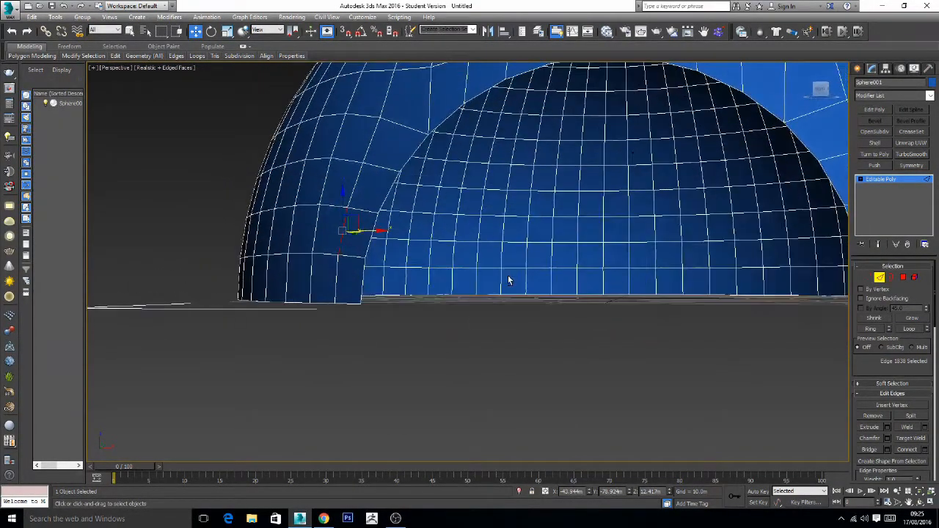
{"action": "left_click", "coordinate": [340, 257]}
{"action": "left_click", "coordinate": [315, 255]}
{"action": "left_click", "coordinate": [299, 254]}
{"action": "middle_click_drag", "start_coordinate": [373, 328], "coordinate": [373, 296], "text": "alt"}
{"action": "double_click", "coordinate": [371, 262]}
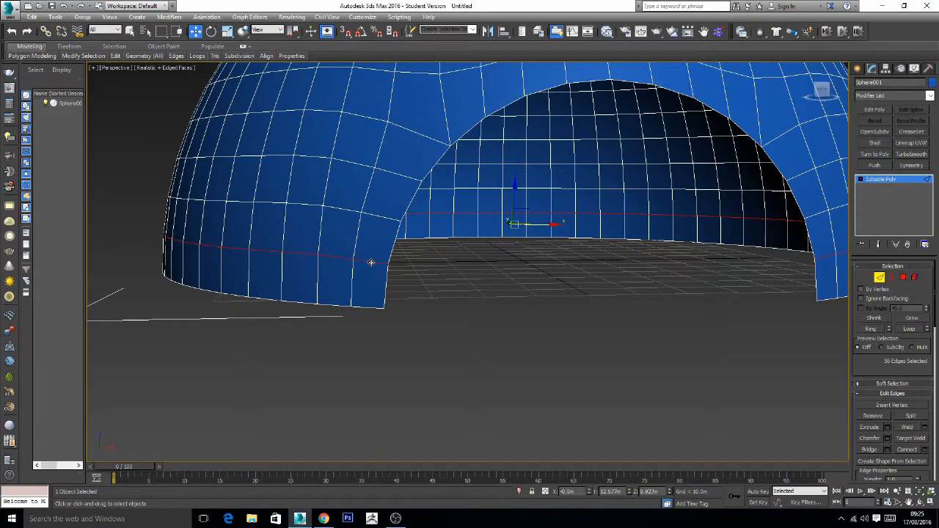
{"action": "scroll", "coordinate": [636, 345], "scroll_direction": "down", "scroll_amount": 8}
{"action": "middle_click_drag", "start_coordinate": [662, 341], "coordinate": [582, 324]}
{"action": "scroll", "coordinate": [577, 298], "scroll_direction": "up", "scroll_amount": 3}
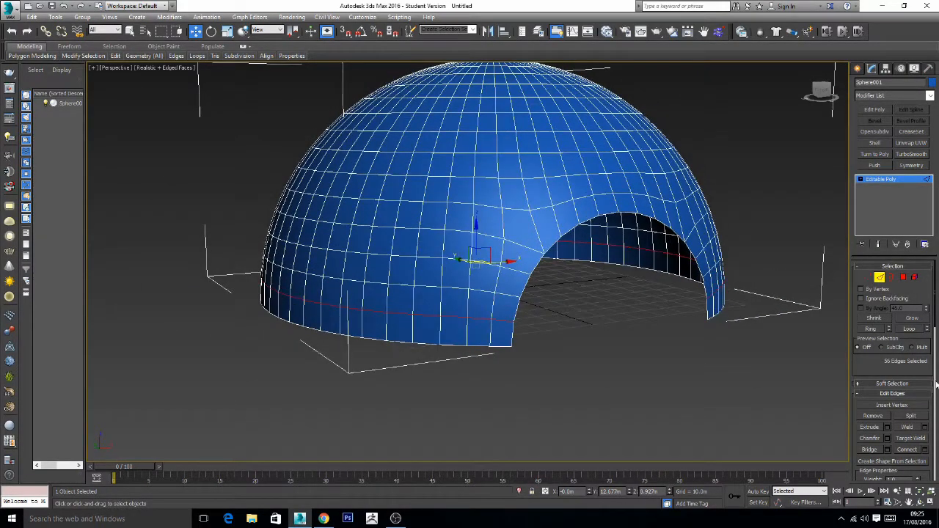
- Switch to the Scale tool and set the geometry constraint to Edge for the selected edge loop near the dome's base
{"action": "left_click", "coordinate": [228, 31]}
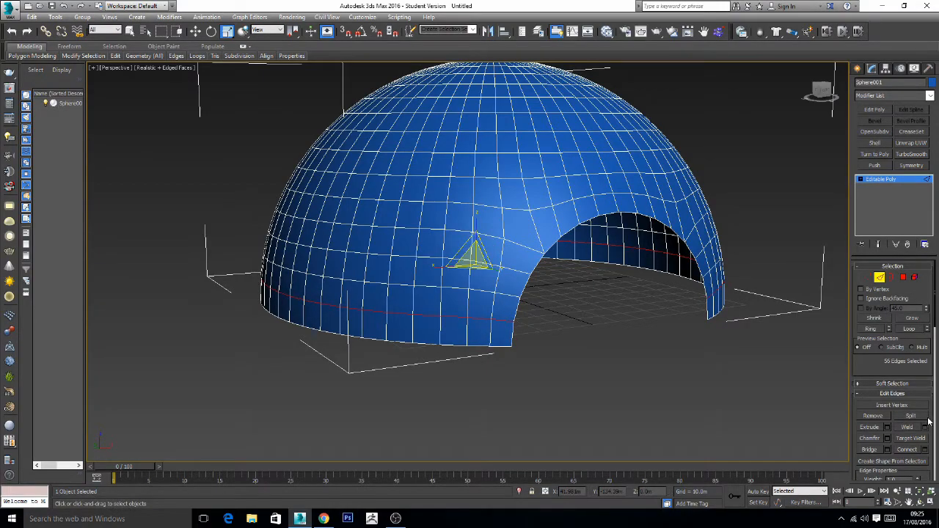
{"action": "scroll", "coordinate": [931, 417], "scroll_direction": "down", "scroll_amount": 5}
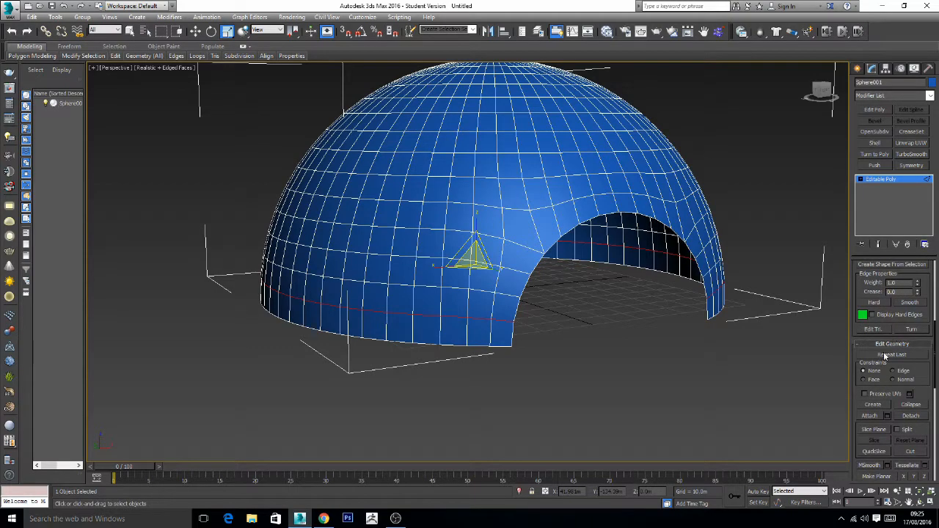
{"action": "left_click", "coordinate": [893, 371]}
- At Polygon level, select the lowest row of polygons around the dome's base, delete it, and return to object level
{"action": "left_click", "coordinate": [862, 182]}
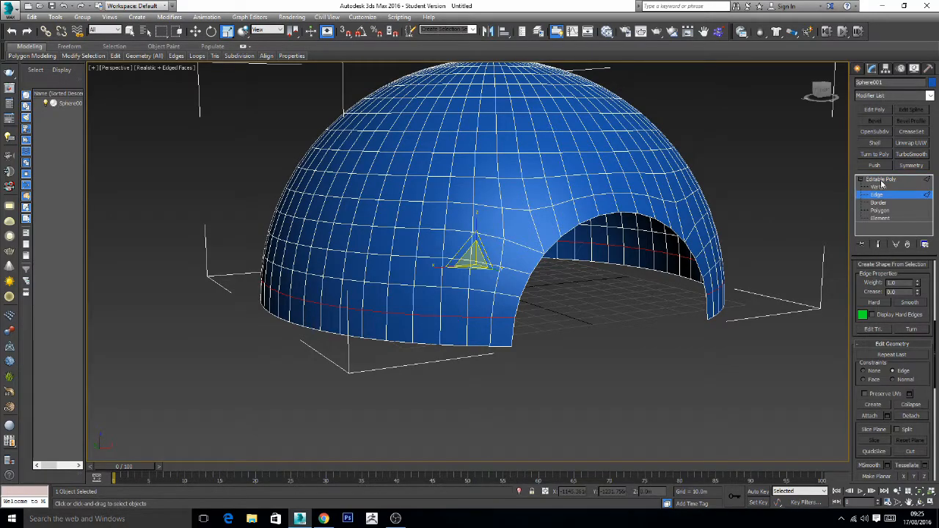
{"action": "left_click", "coordinate": [903, 278]}
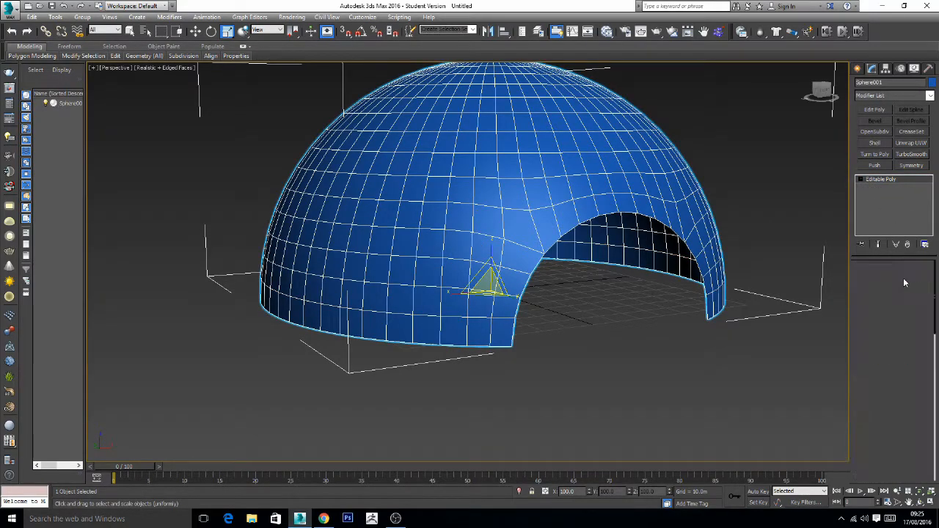
{"action": "middle_click_drag", "start_coordinate": [644, 357], "coordinate": [740, 364], "text": "alt"}
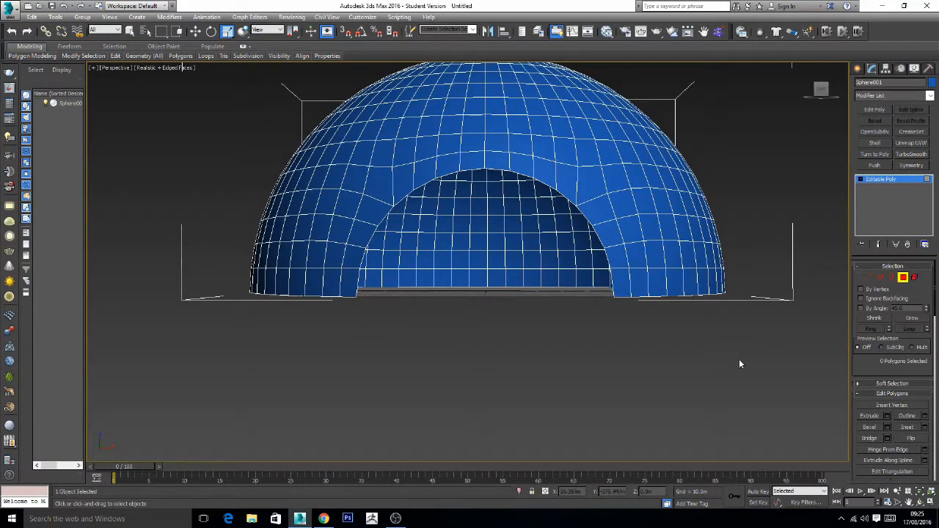
{"action": "left_click_drag", "start_coordinate": [618, 359], "coordinate": [223, 285]}
{"action": "key", "text": "Delete"}
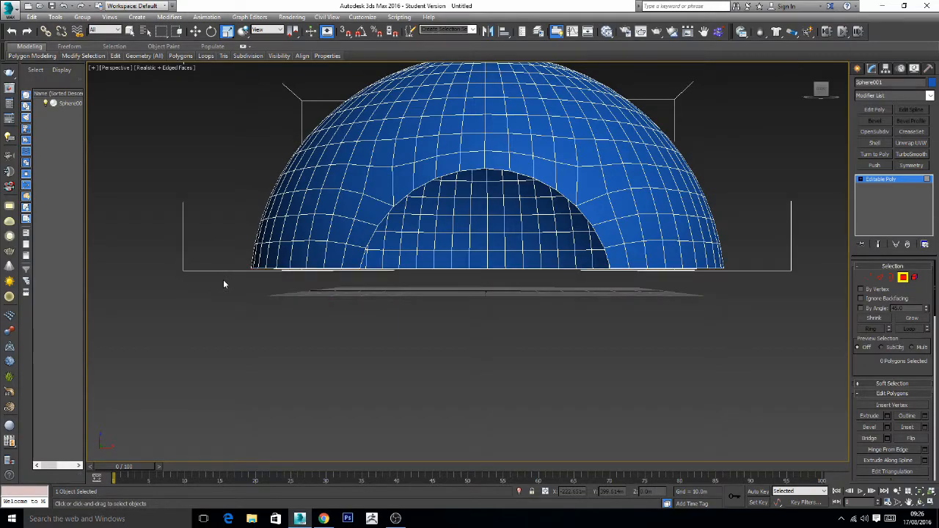
{"action": "left_click", "coordinate": [861, 180]}
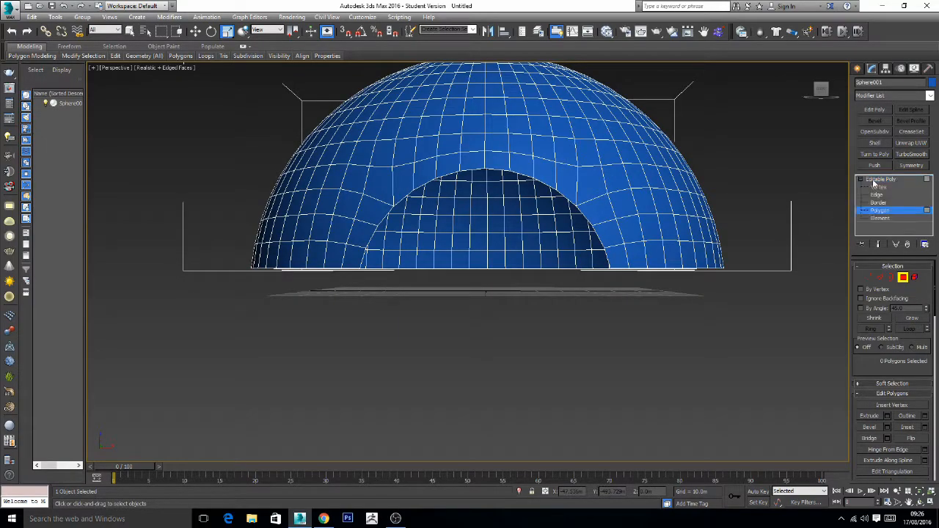
{"action": "left_click", "coordinate": [872, 181]}
{"action": "left_click", "coordinate": [861, 180]}
- Apply a Shell modifier to the dome with an outer amount of 0 m and an inner amount of 3 m
{"action": "left_click", "coordinate": [668, 292]}
{"action": "left_click", "coordinate": [621, 231]}
{"action": "middle_click_drag", "start_coordinate": [620, 230], "coordinate": [661, 262], "text": "alt"}
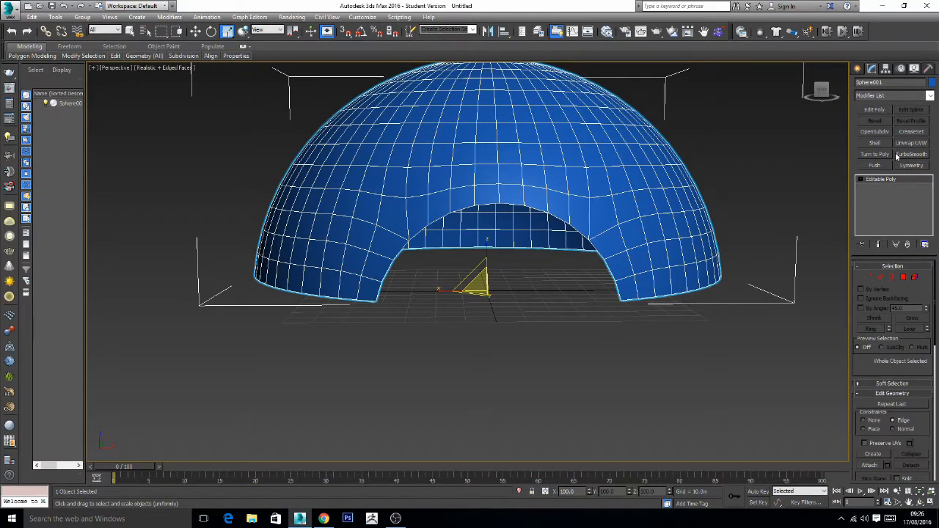
{"action": "left_click", "coordinate": [873, 146]}
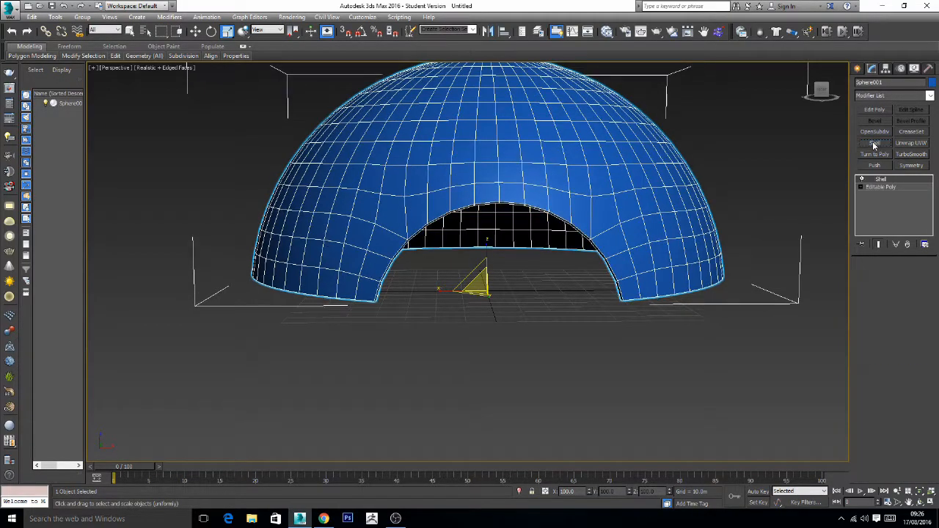
{"action": "middle_click_drag", "start_coordinate": [682, 276], "coordinate": [701, 274], "text": "alt"}
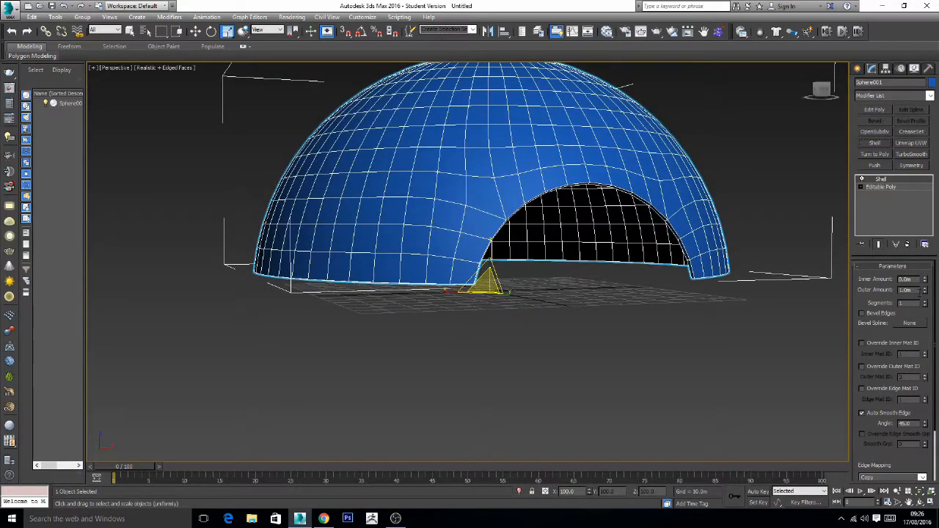
{"action": "left_click_drag", "start_coordinate": [919, 291], "coordinate": [849, 288]}
{"action": "type", "text": "0"}
{"action": "key", "text": "Return"}
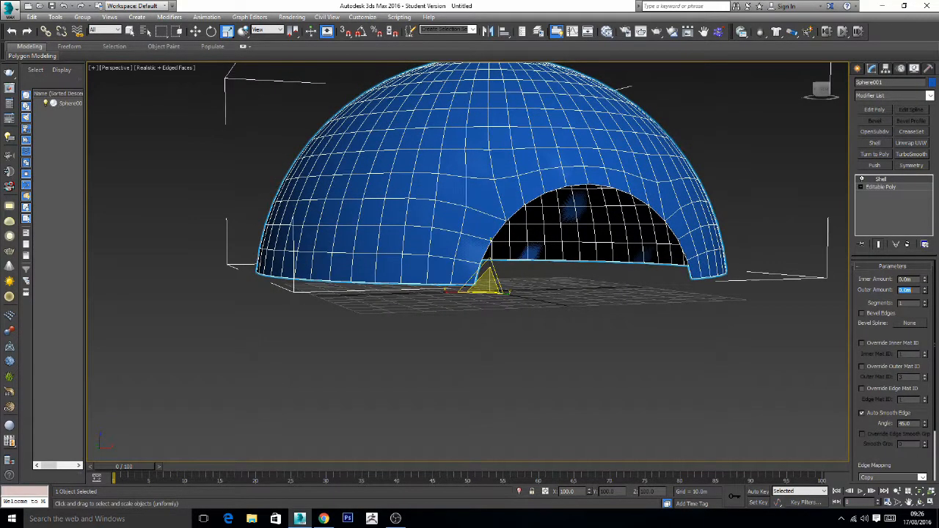
{"action": "left_click_drag", "start_coordinate": [913, 281], "coordinate": [901, 281]}
{"action": "type", "text": "3"}
{"action": "key", "text": "Return"}
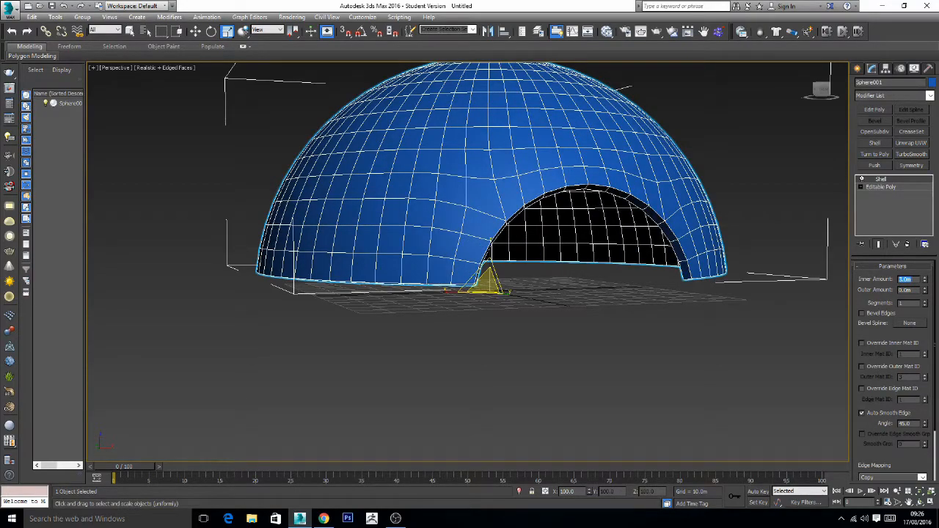
- Add an Edit Poly modifier above the Shell and select the outer edge loops along the dome's base and front opening
{"action": "mouse_move", "coordinate": [639, 261]}
{"action": "middle_mouse_down", "text": "alt"}
{"action": "mouse_move", "coordinate": [587, 258]}
{"action": "mouse_move", "coordinate": [642, 266]}
{"action": "middle_mouse_up", "text": "alt"}
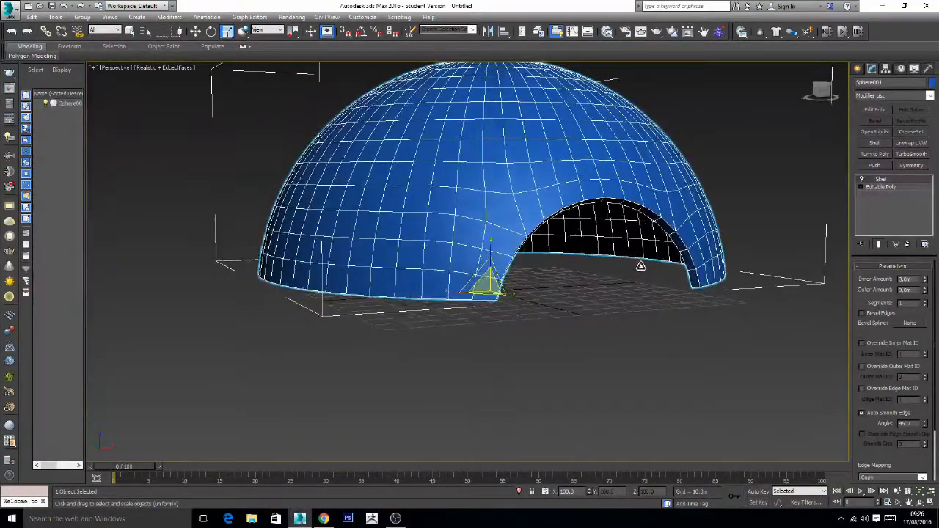
{"action": "middle_click_drag", "start_coordinate": [629, 223], "coordinate": [636, 253]}
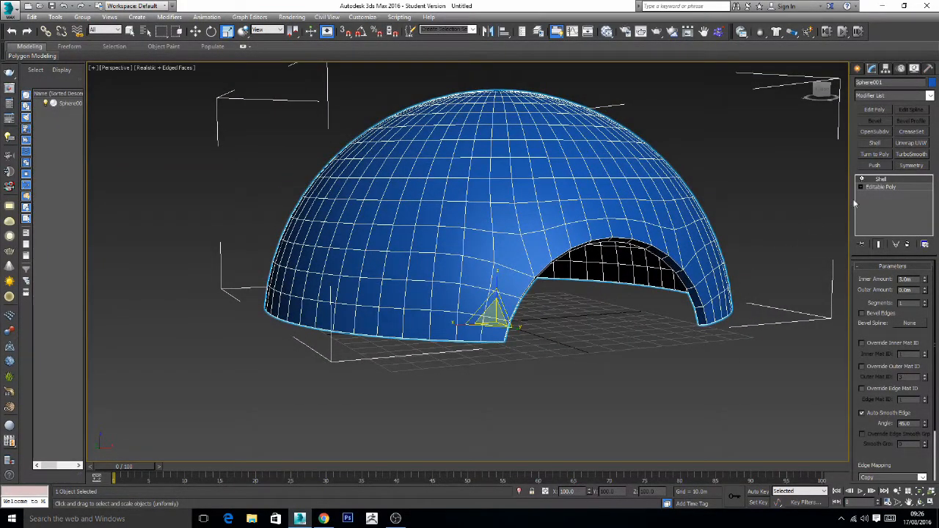
{"action": "left_click", "coordinate": [881, 110]}
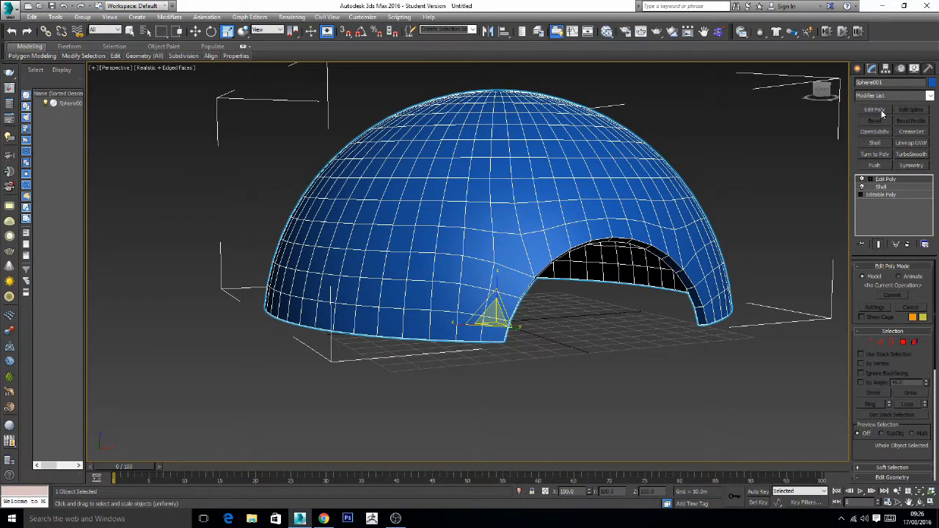
{"action": "left_click", "coordinate": [884, 344]}
{"action": "middle_click_drag", "start_coordinate": [705, 367], "coordinate": [683, 171], "text": "alt"}
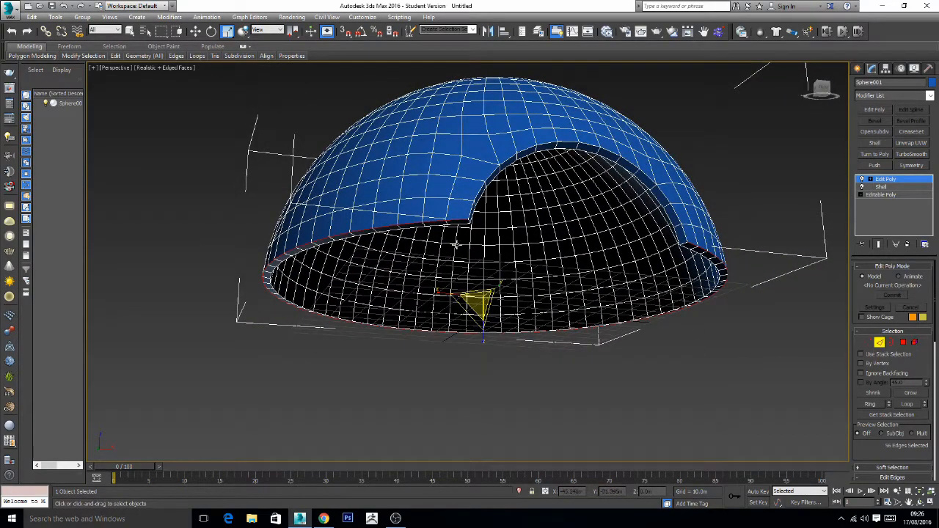
{"action": "middle_click_drag", "start_coordinate": [591, 257], "coordinate": [571, 266], "text": "alt"}
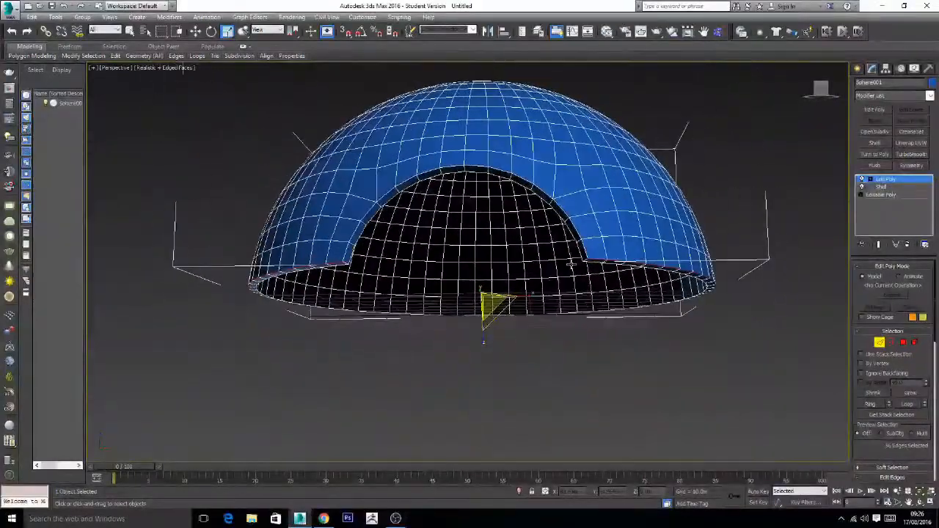
{"action": "left_click", "coordinate": [344, 251], "text": "ctrl"}
{"action": "left_click", "coordinate": [384, 195], "text": "ctrl"}
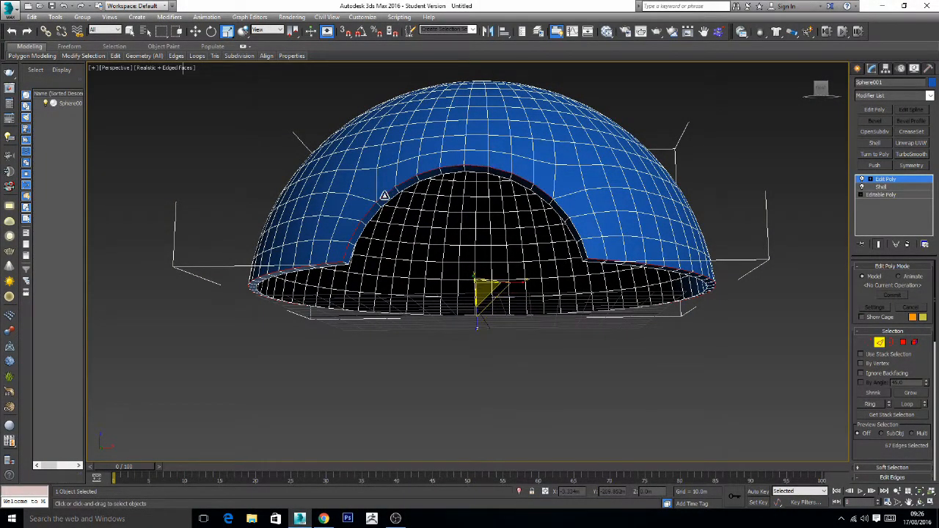
{"action": "double_click", "coordinate": [562, 210], "text": "ctrl"}
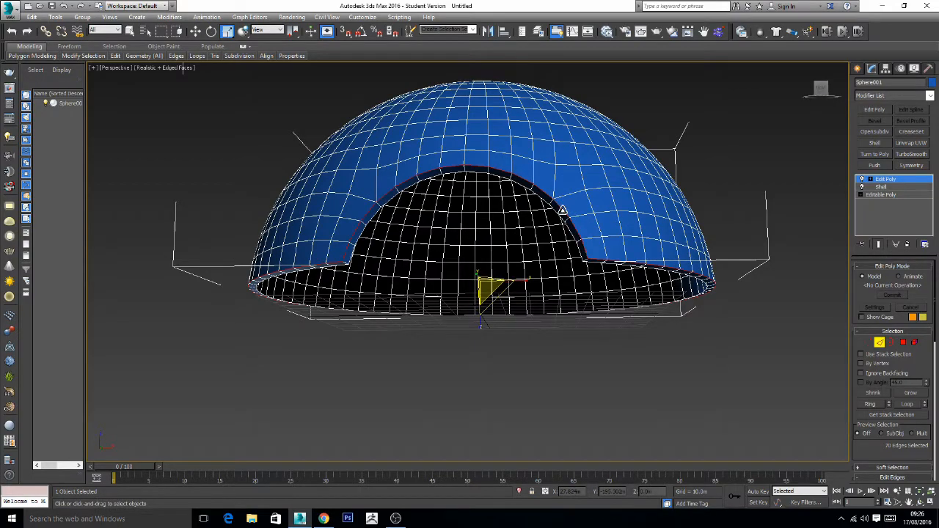
- Add the inner edge loops along the base and around the front opening to the edge selection
{"action": "middle_click_drag", "start_coordinate": [613, 272], "coordinate": [610, 265], "text": "alt"}
{"action": "scroll", "coordinate": [591, 253], "scroll_direction": "up", "scroll_amount": 3}
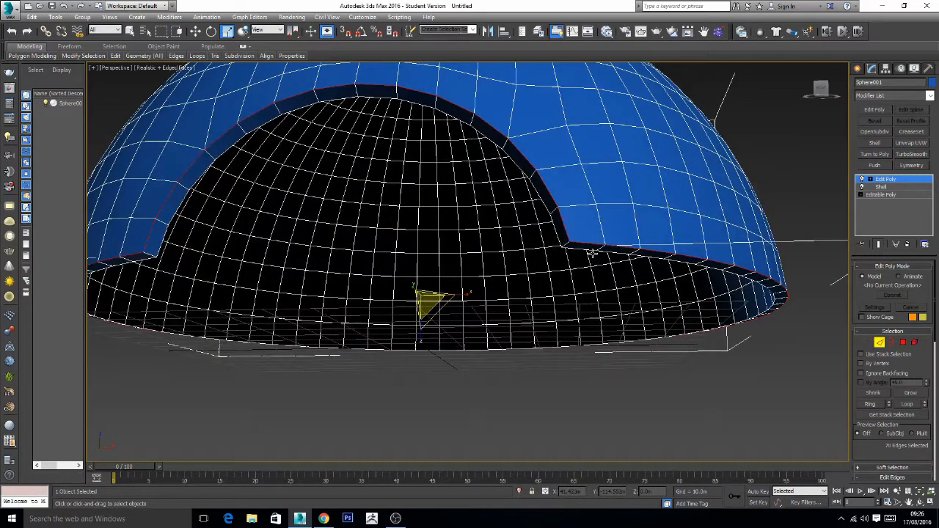
{"action": "double_click", "coordinate": [588, 249], "text": "ctrl"}
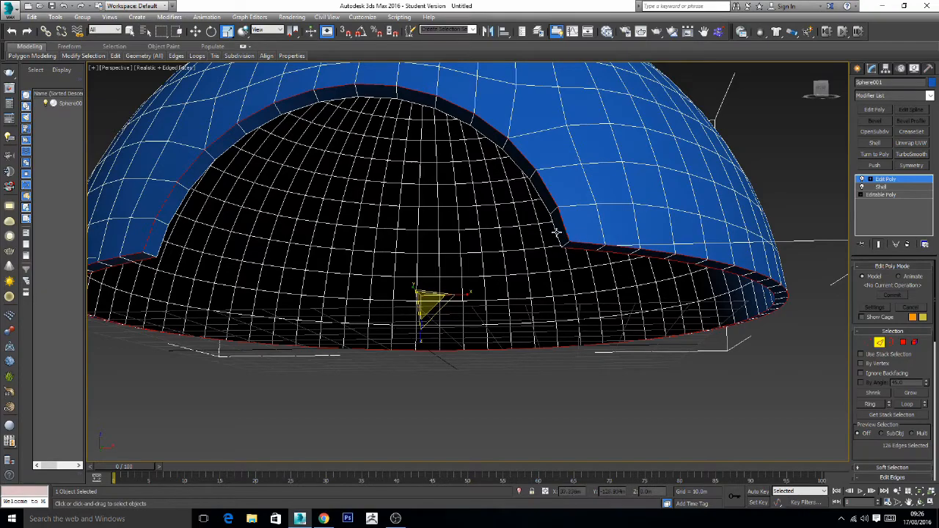
{"action": "left_click", "coordinate": [160, 251], "text": "ctrl"}
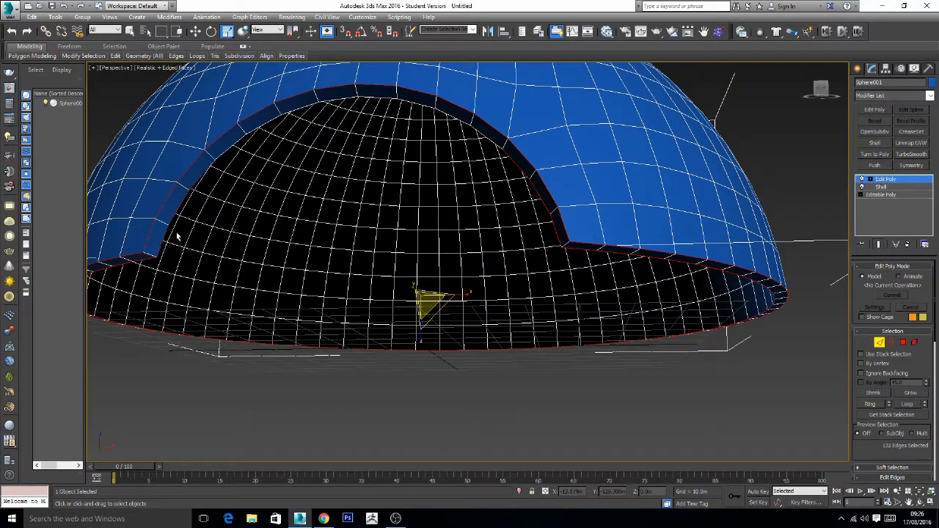
{"action": "left_click", "coordinate": [302, 107], "text": "ctrl"}
{"action": "scroll", "coordinate": [445, 216], "scroll_direction": "down", "scroll_amount": 5}
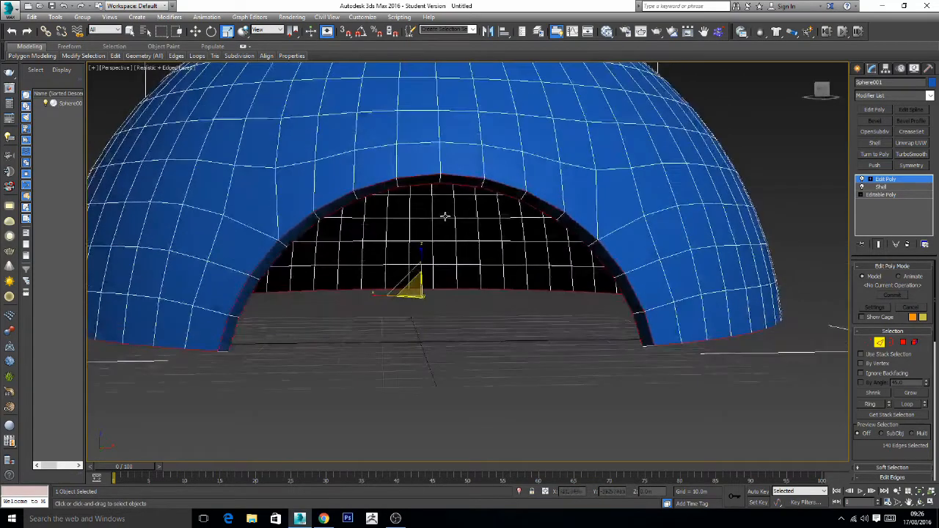
{"action": "middle_click_drag", "start_coordinate": [445, 216], "coordinate": [619, 252], "text": "alt"}
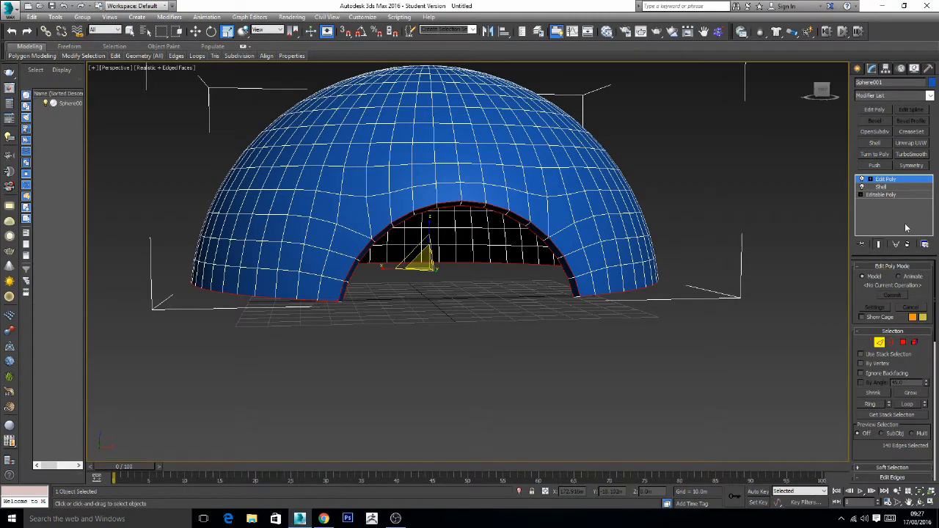
- Chamfer the selected rim edges with an amount of about 0.255 m and 1 segment, then leave Edge level
{"action": "scroll", "coordinate": [931, 362], "scroll_direction": "down", "scroll_amount": 3}
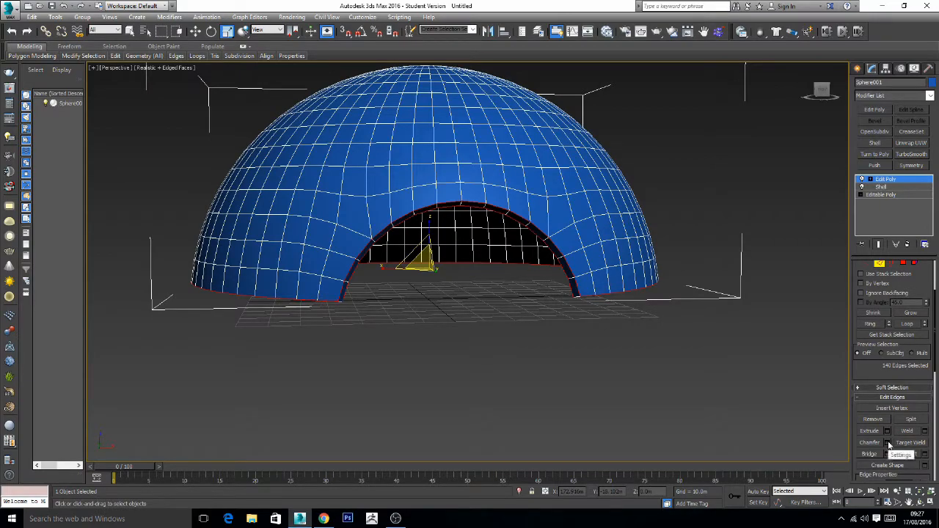
{"action": "left_click", "coordinate": [887, 442]}
{"action": "scroll", "coordinate": [620, 268], "scroll_direction": "up", "scroll_amount": 5}
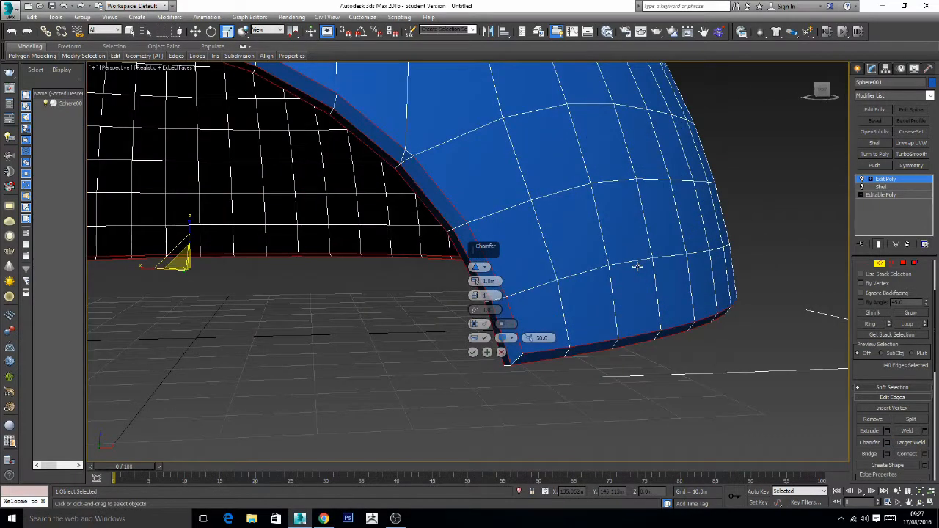
{"action": "middle_click_drag", "start_coordinate": [638, 233], "coordinate": [734, 218]}
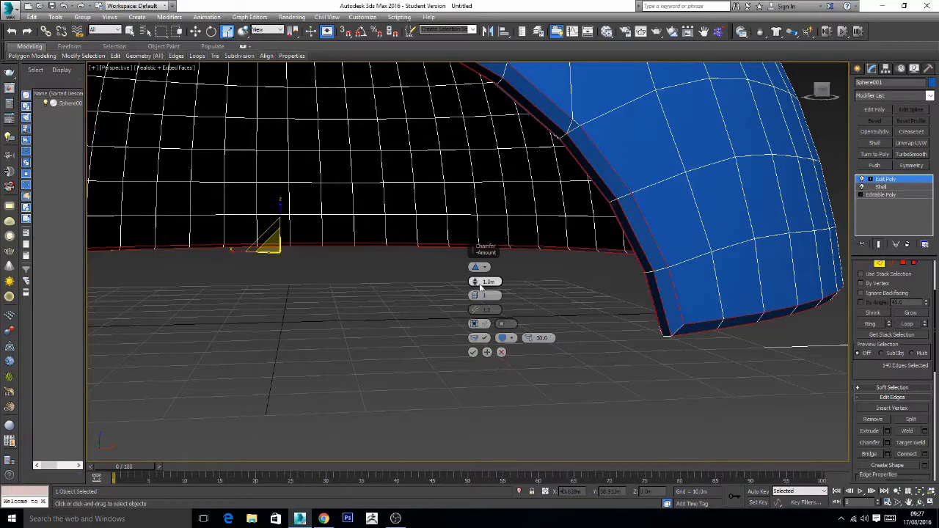
{"action": "left_click_drag", "start_coordinate": [473, 282], "coordinate": [473, 284]}
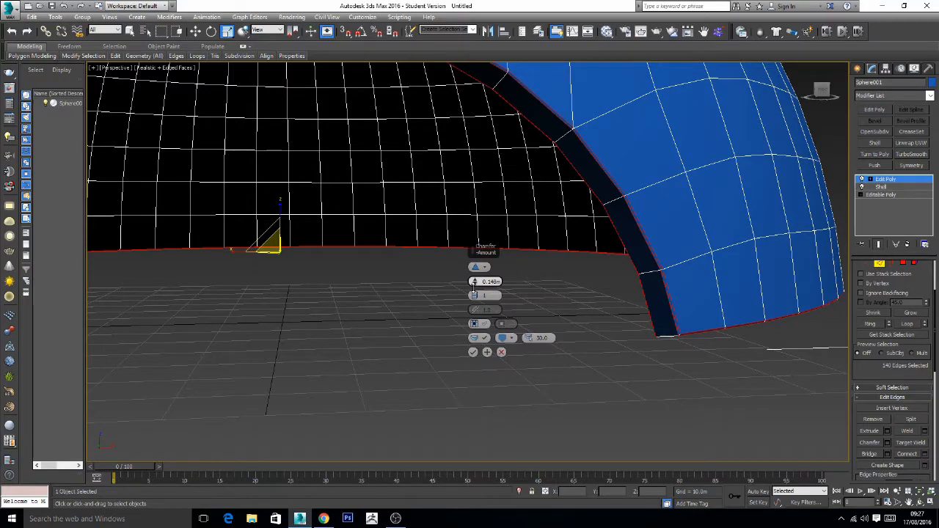
{"action": "left_click_drag", "start_coordinate": [474, 285], "coordinate": [474, 277]}
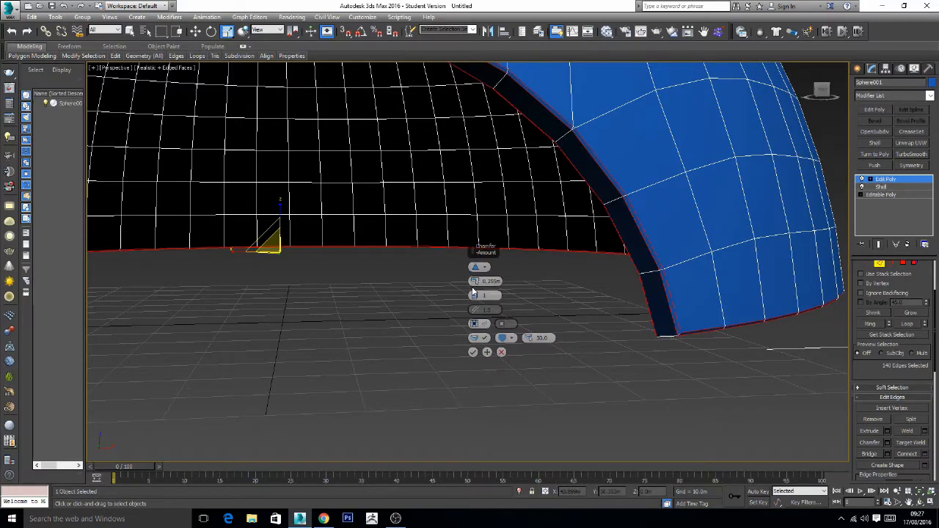
{"action": "left_click", "coordinate": [474, 352]}
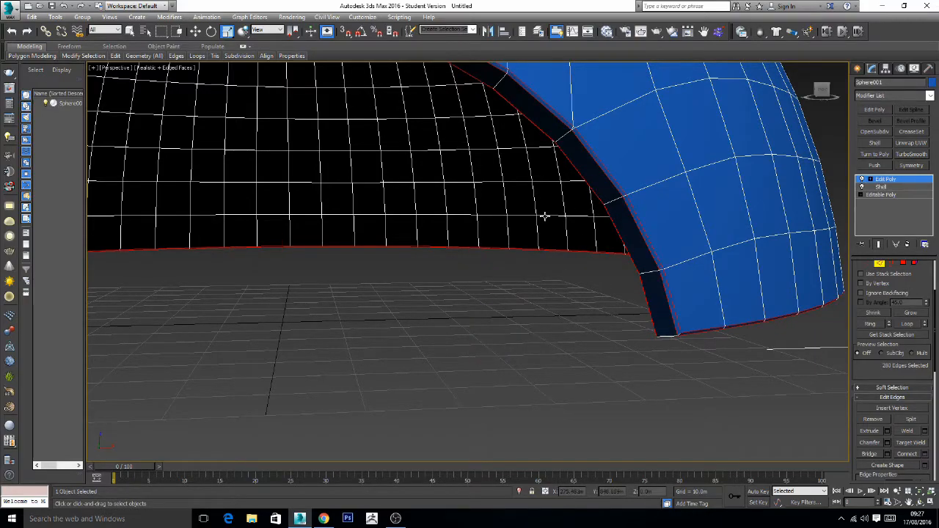
{"action": "middle_click_drag", "start_coordinate": [544, 216], "coordinate": [599, 242], "text": "alt"}
{"action": "scroll", "coordinate": [599, 241], "scroll_direction": "down", "scroll_amount": 8}
{"action": "scroll", "coordinate": [608, 242], "scroll_direction": "up", "scroll_amount": 2}
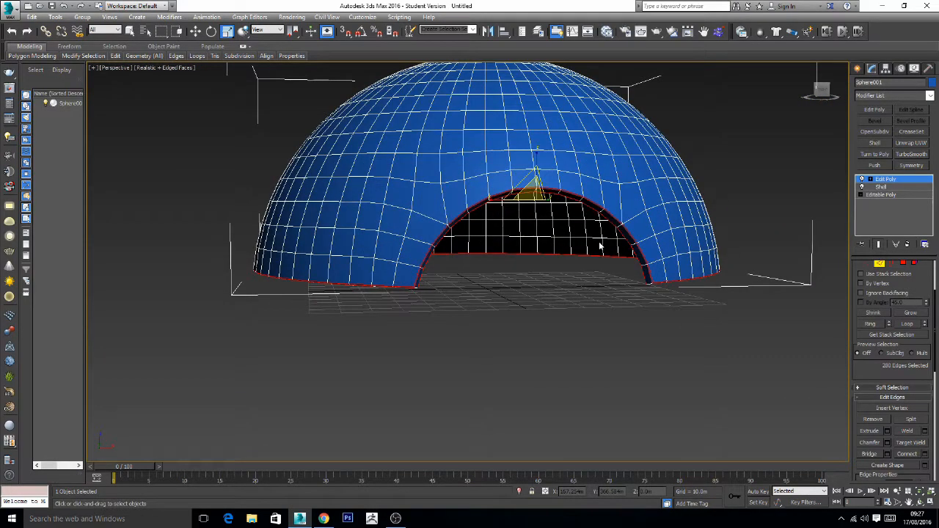
{"action": "left_click", "coordinate": [871, 180]}
{"action": "left_click", "coordinate": [883, 180]}
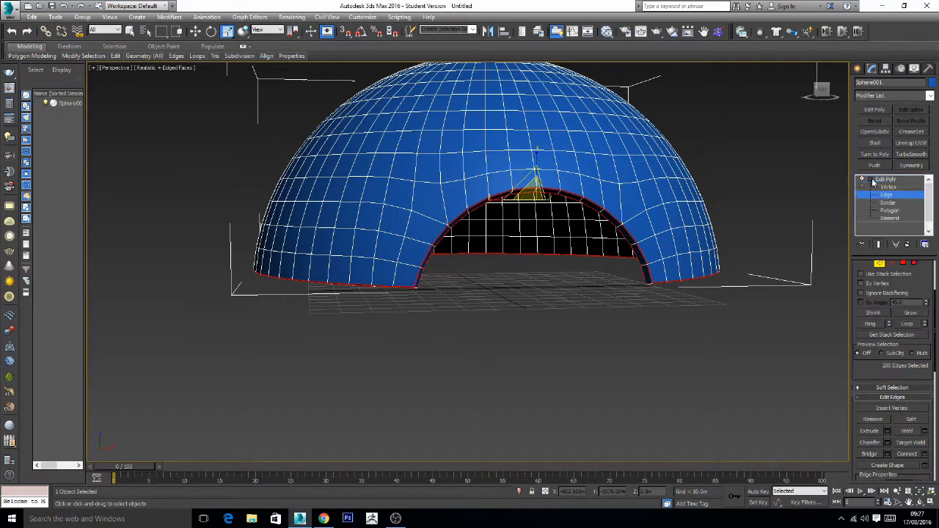
{"action": "left_click", "coordinate": [872, 180]}
- Apply a TurboSmooth modifier to the shelled dome and set its iterations to 3
{"action": "left_click", "coordinate": [910, 154]}
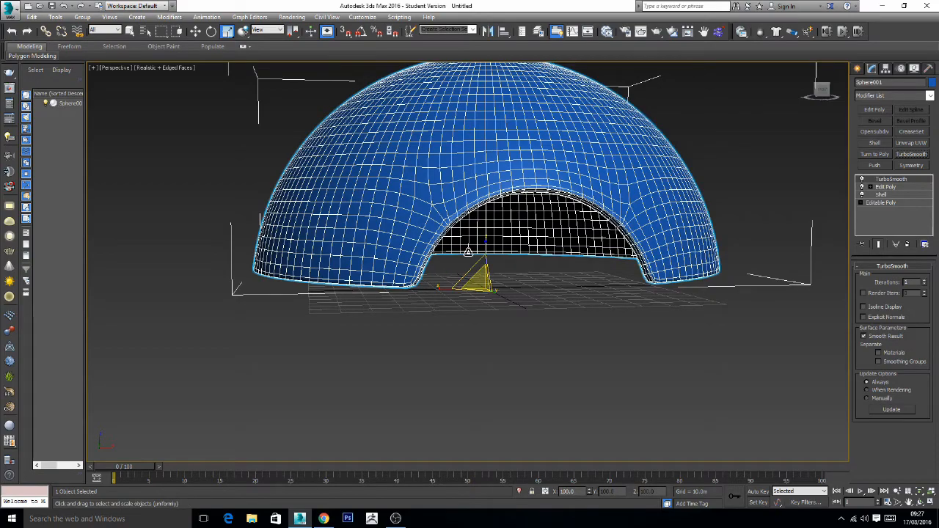
{"action": "scroll", "coordinate": [488, 255], "scroll_direction": "up", "scroll_amount": 6}
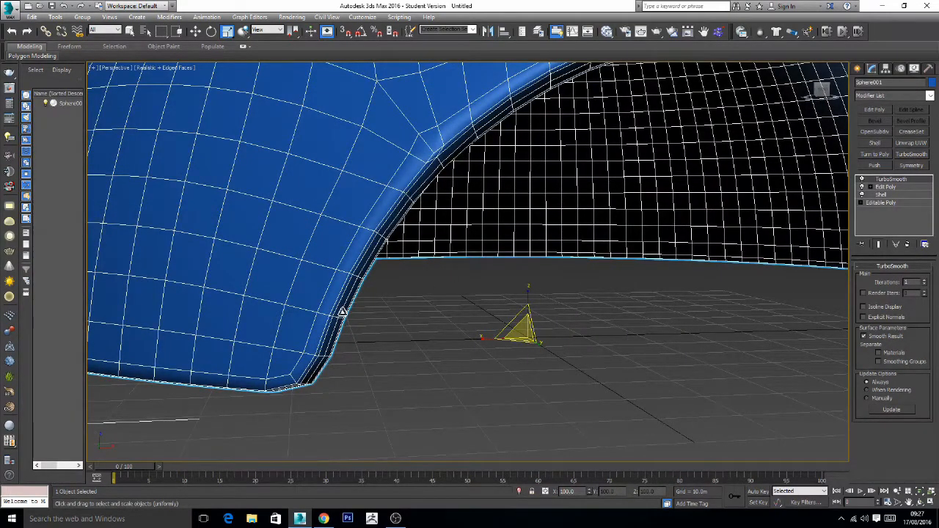
{"action": "left_click", "coordinate": [924, 281]}
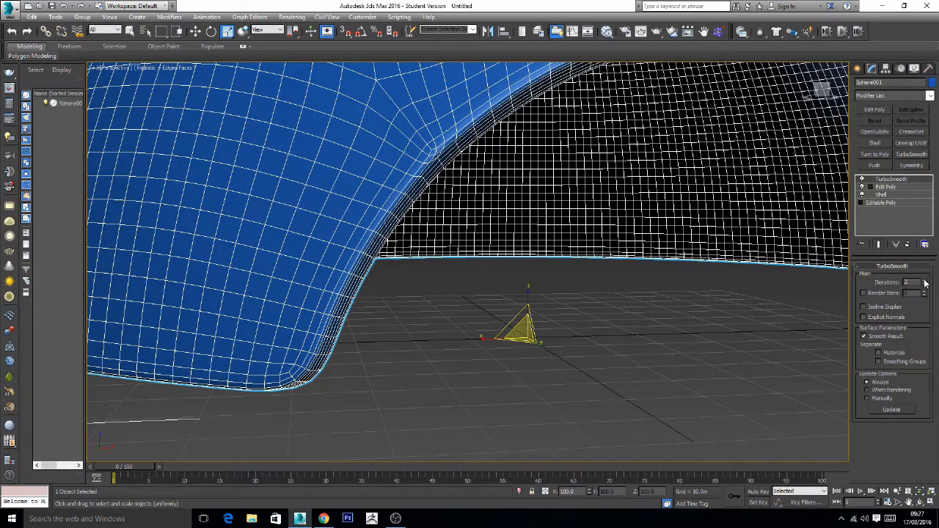
{"action": "left_click", "coordinate": [925, 281]}
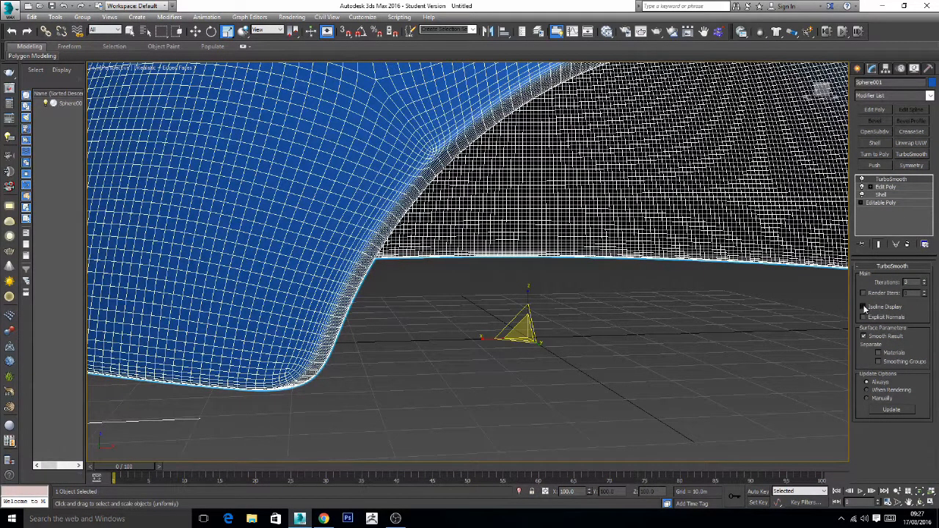
- Turn on Isoline Display for the TurboSmooth modifier and examine the smoothed rim of the front opening
{"action": "left_click", "coordinate": [864, 307]}
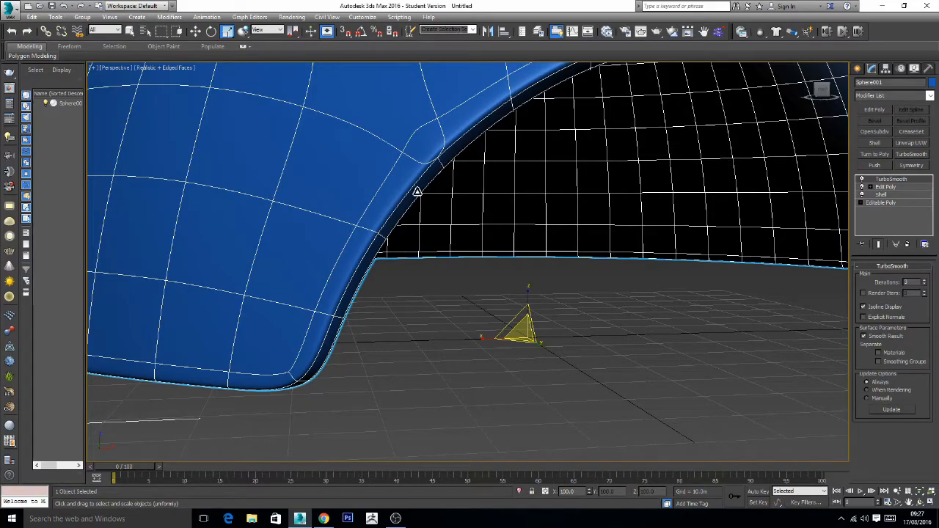
{"action": "key", "text": "z"}
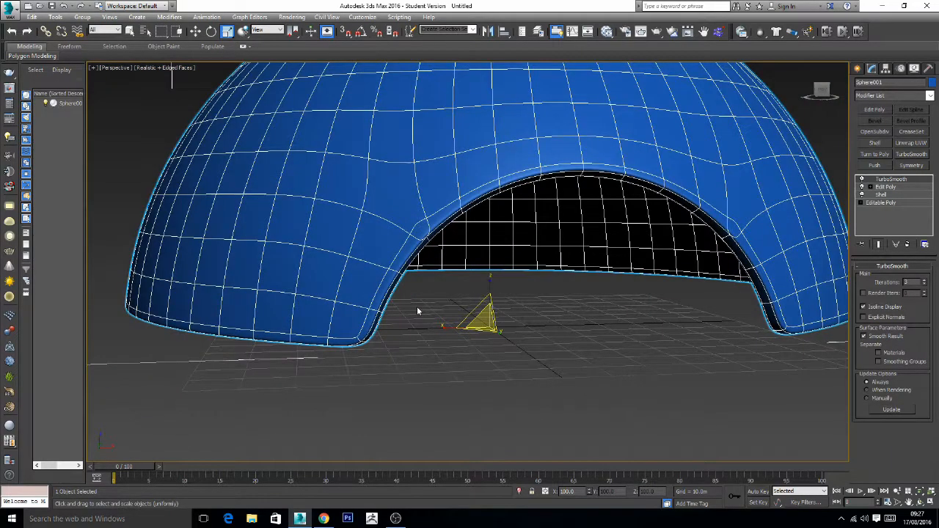
{"action": "middle_click_drag", "start_coordinate": [463, 296], "coordinate": [445, 292], "text": "alt"}
{"action": "scroll", "coordinate": [427, 265], "scroll_direction": "up", "scroll_amount": 5}
{"action": "middle_click_drag", "start_coordinate": [380, 258], "coordinate": [436, 220], "text": "alt"}
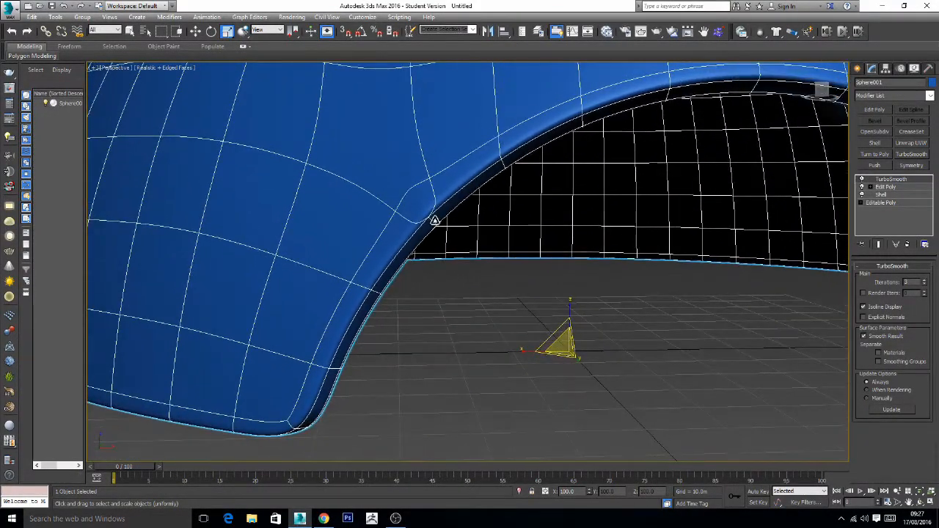
- Go to Vertex level of the Edit Poly modifier and disable the TurboSmooth result to inspect the unsmoothed opening rim
{"action": "left_click", "coordinate": [884, 187]}
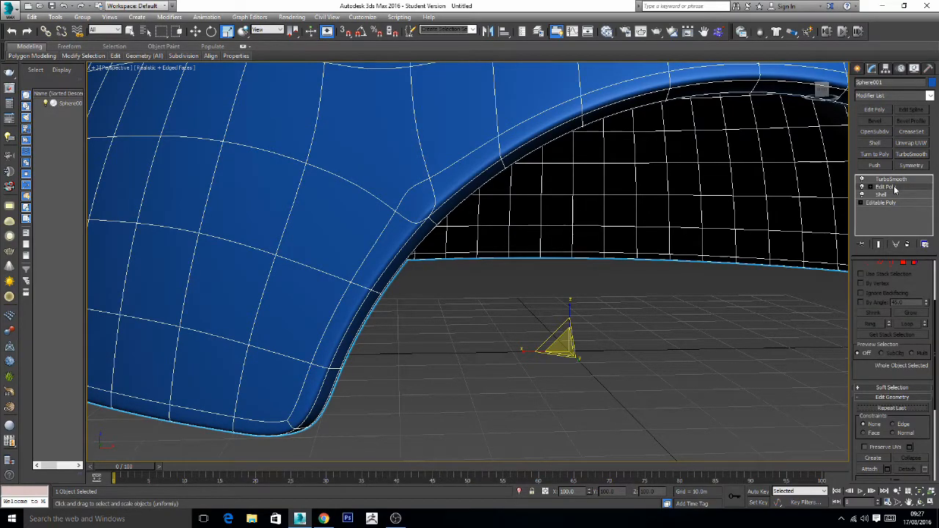
{"action": "left_click", "coordinate": [871, 187]}
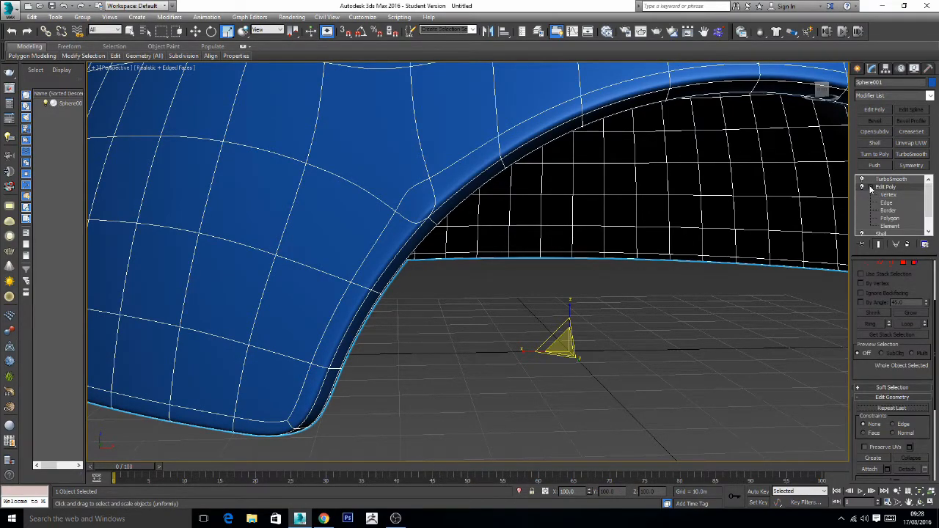
{"action": "left_click", "coordinate": [889, 195]}
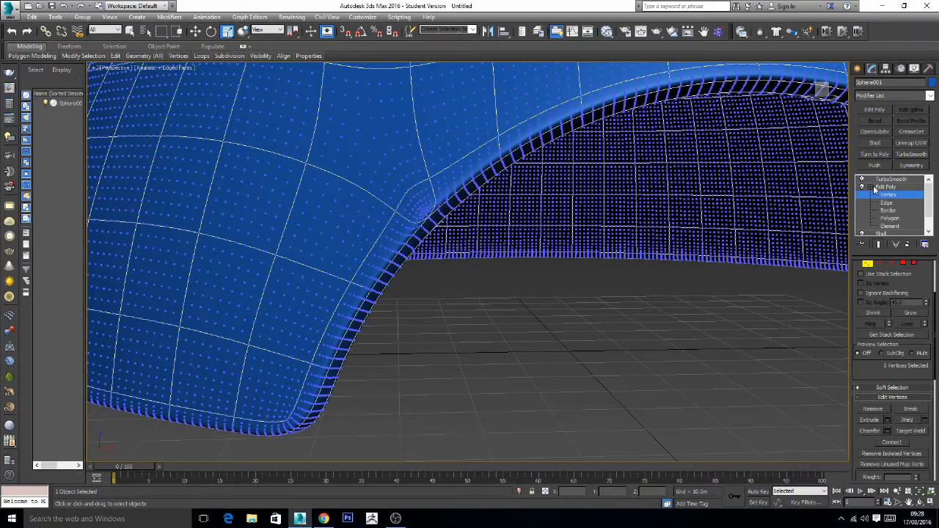
{"action": "left_click", "coordinate": [863, 179]}
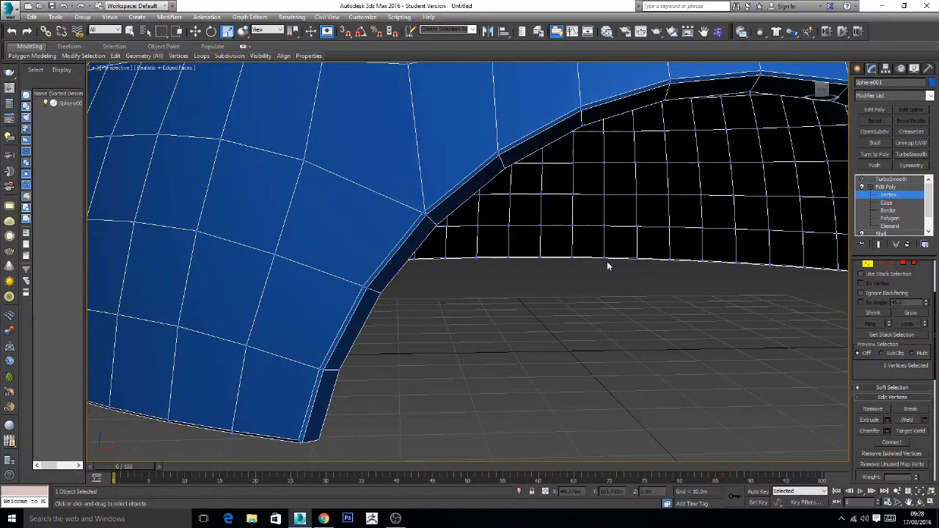
{"action": "scroll", "coordinate": [463, 286], "scroll_direction": "down", "scroll_amount": 1}
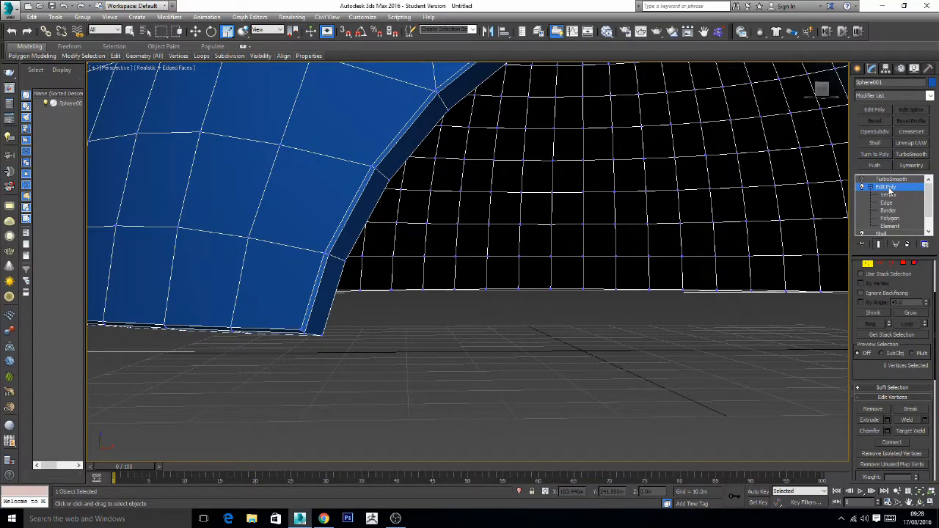
{"action": "left_click", "coordinate": [734, 370]}
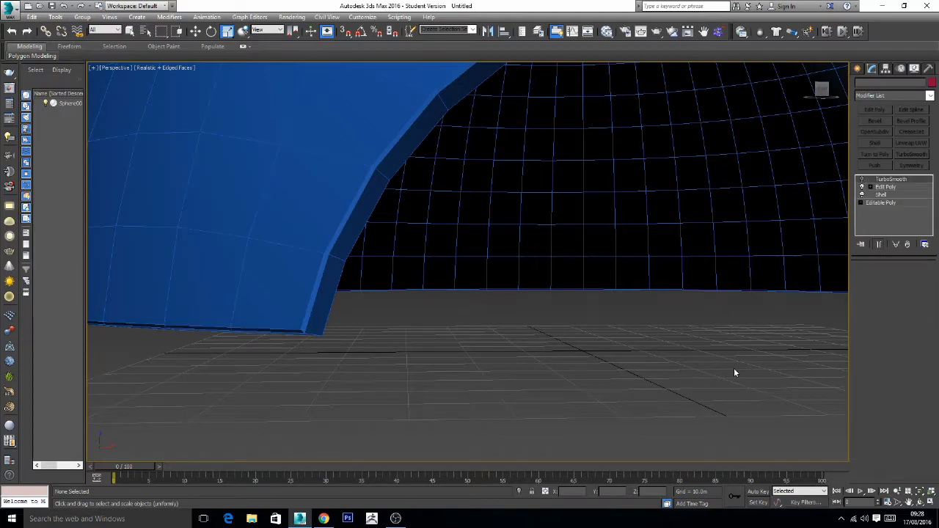
- Undo the TurboSmooth modifier and the rim chamfer on the dome
{"action": "key", "text": "ctrl+z"}
{"action": "key", "text": "ctrl+z"}
{"action": "key", "text": "ctrl+z"}
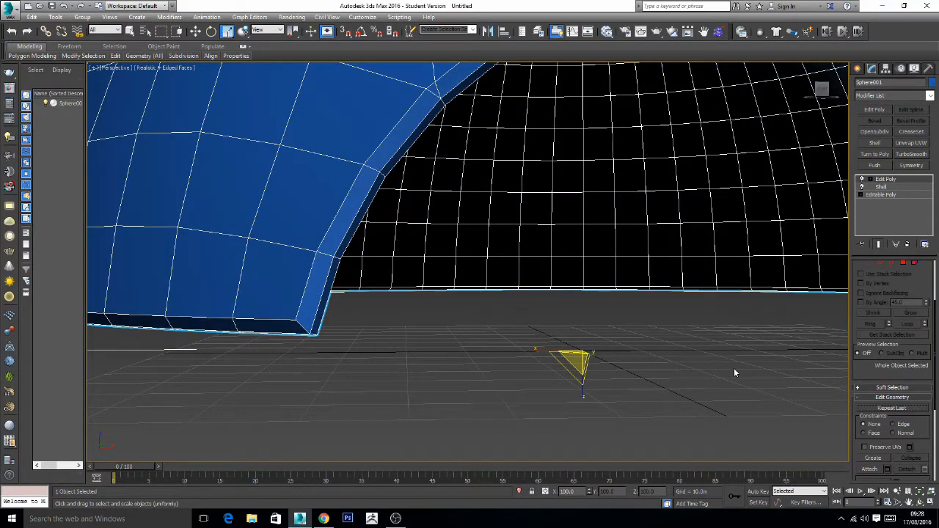
{"action": "middle_click_drag", "start_coordinate": [751, 318], "coordinate": [646, 272], "text": "alt"}
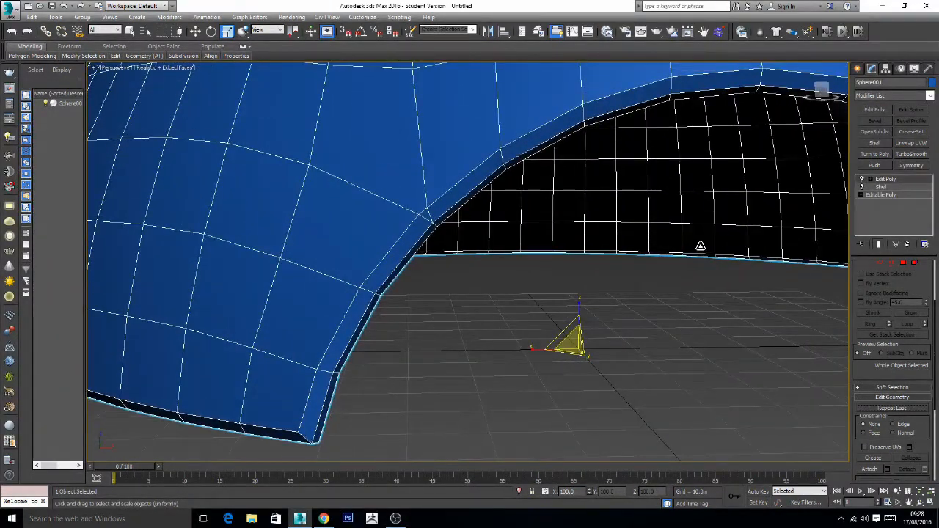
{"action": "middle_click_drag", "start_coordinate": [742, 248], "coordinate": [724, 219], "text": "alt"}
{"action": "scroll", "coordinate": [763, 239], "scroll_direction": "down", "scroll_amount": 5}
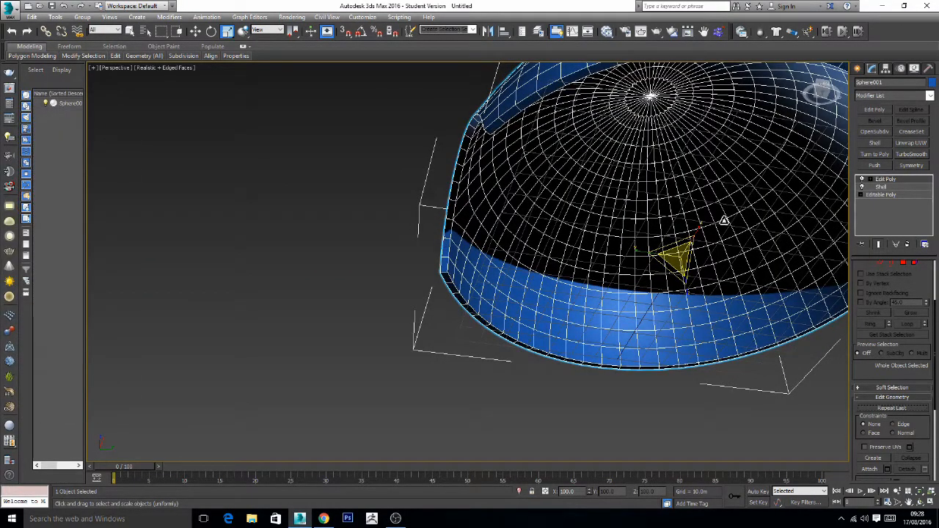
{"action": "middle_click_drag", "start_coordinate": [703, 233], "coordinate": [653, 301], "text": "alt"}
{"action": "scroll", "coordinate": [591, 236], "scroll_direction": "up", "scroll_amount": 5}
{"action": "scroll", "coordinate": [592, 236], "scroll_direction": "down", "scroll_amount": 3}
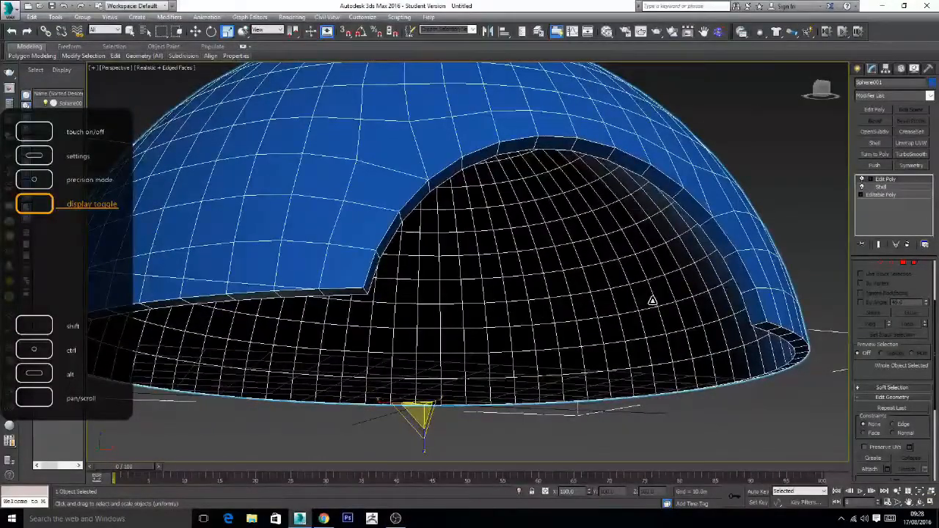
- Examine the rim vertices of the front opening at Vertex level of the Edit Poly modifier
{"action": "left_click", "coordinate": [868, 264]}
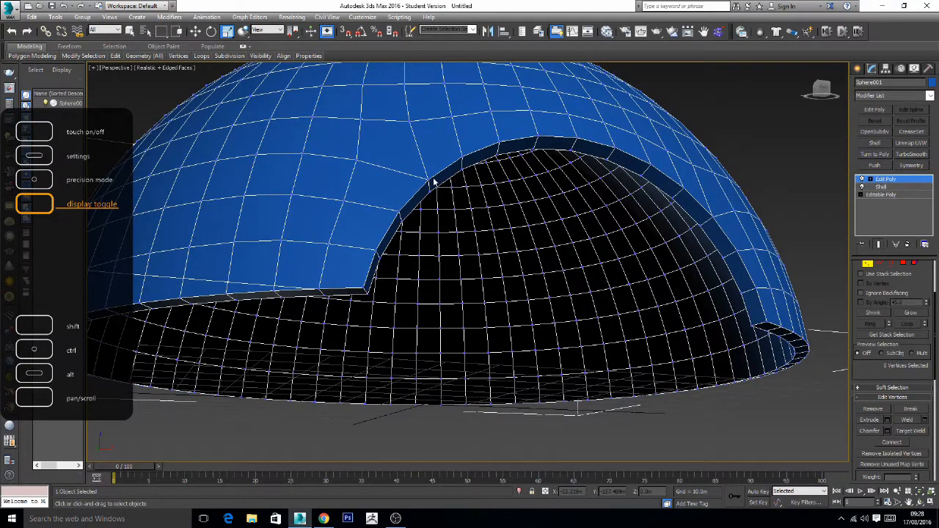
{"action": "scroll", "coordinate": [434, 182], "scroll_direction": "up", "scroll_amount": 3}
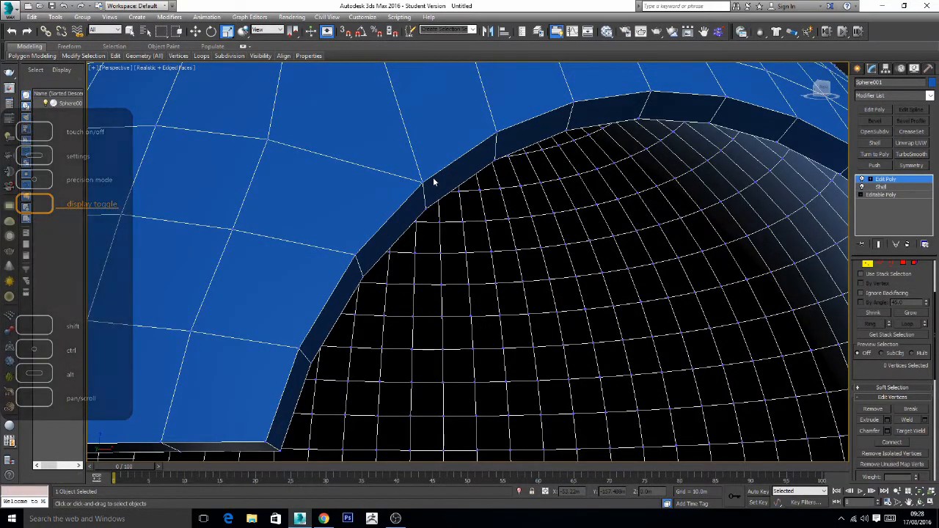
{"action": "scroll", "coordinate": [434, 182], "scroll_direction": "up", "scroll_amount": 3}
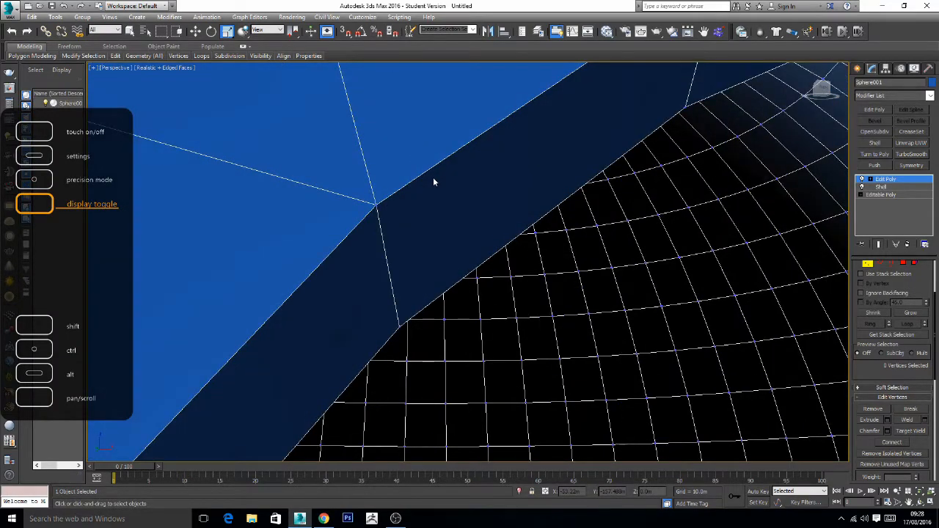
{"action": "scroll", "coordinate": [433, 182], "scroll_direction": "down", "scroll_amount": 3}
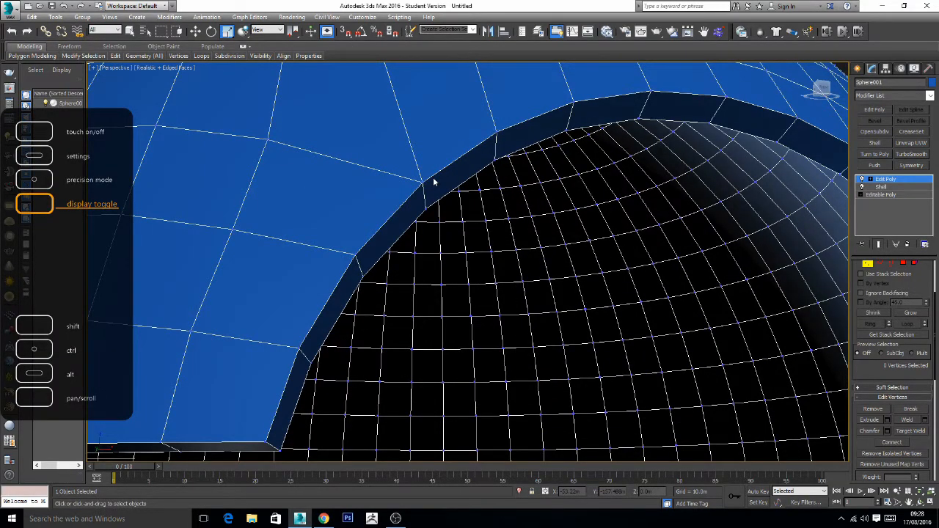
{"action": "middle_click_drag", "start_coordinate": [461, 170], "coordinate": [455, 175], "text": "alt"}
{"action": "scroll", "coordinate": [456, 175], "scroll_direction": "down", "scroll_amount": 5}
{"action": "middle_click_drag", "start_coordinate": [495, 199], "coordinate": [509, 182], "text": "alt"}
- Return to Edge level and add the short wall-thickness edges at both base corners of the opening to the rim selection
{"action": "left_click", "coordinate": [881, 263]}
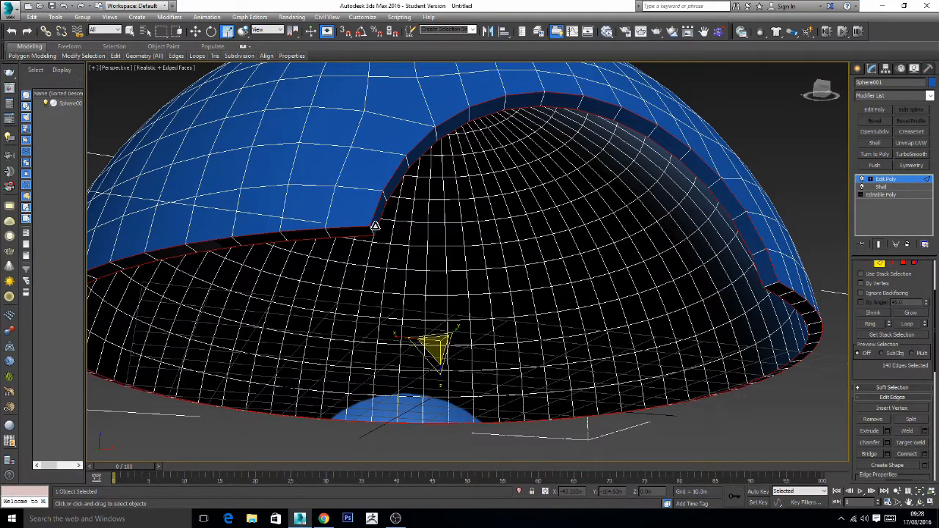
{"action": "left_click", "coordinate": [372, 230], "text": "ctrl"}
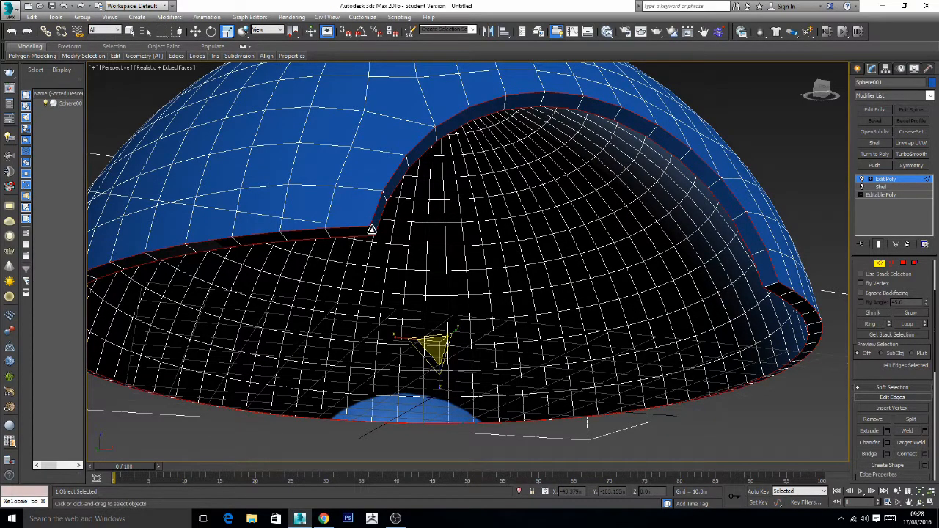
{"action": "left_click", "coordinate": [764, 287], "text": "ctrl"}
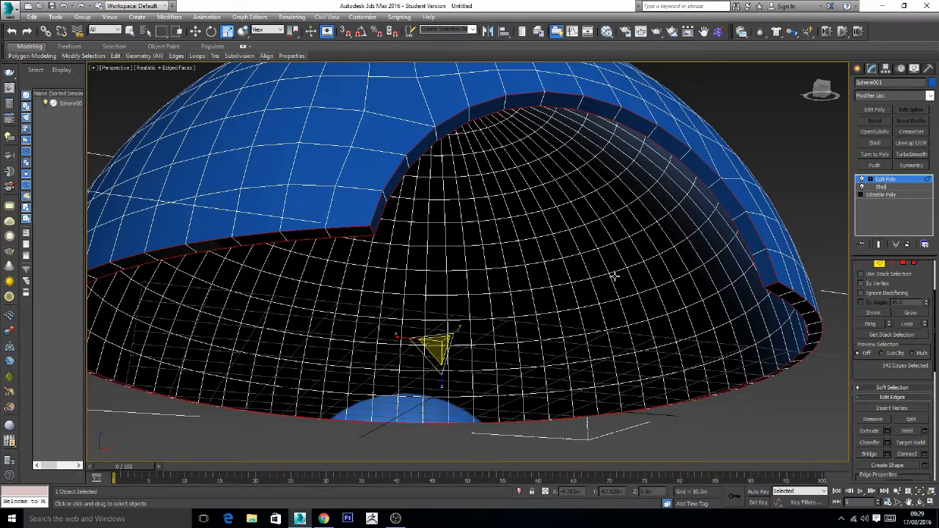
- Chamfer the selected rim and corner edges with an amount of about 0.255 m and 1 segment
{"action": "left_click", "coordinate": [888, 442]}
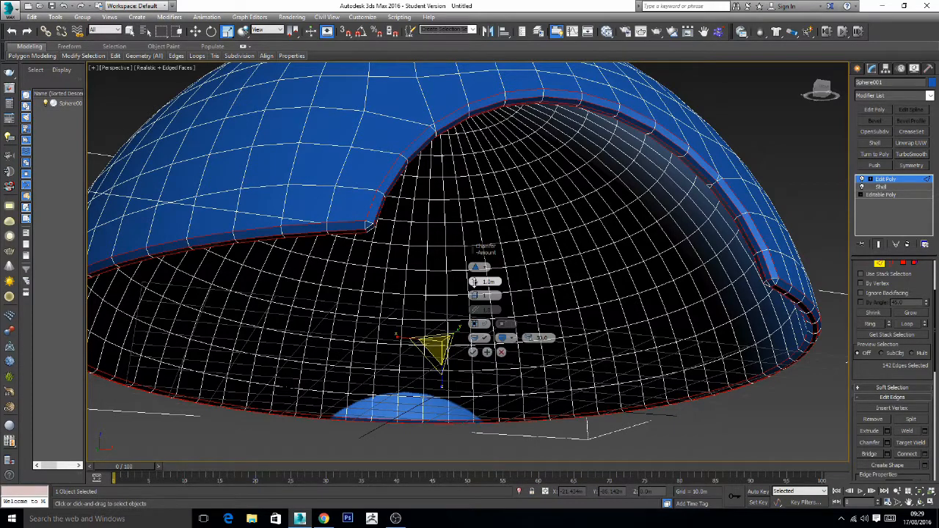
{"action": "left_click_drag", "start_coordinate": [475, 282], "coordinate": [475, 282]}
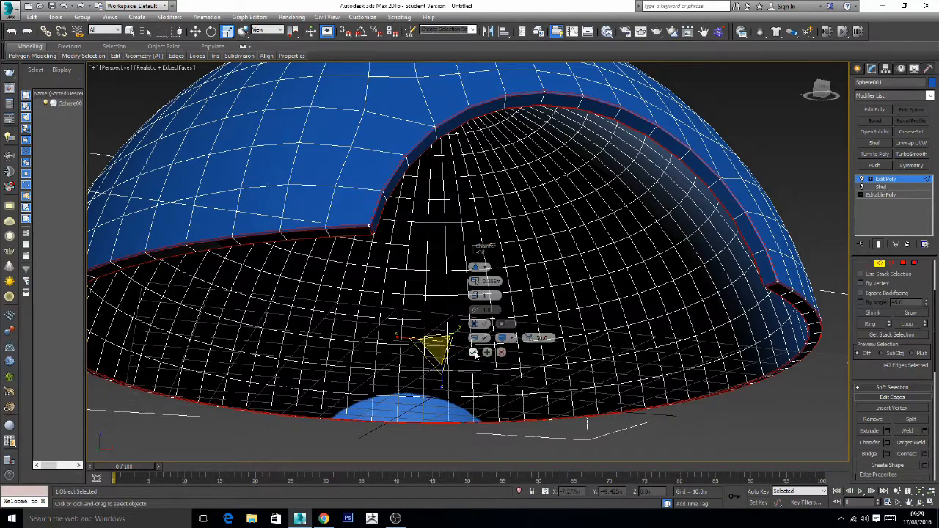
{"action": "left_click", "coordinate": [474, 353]}
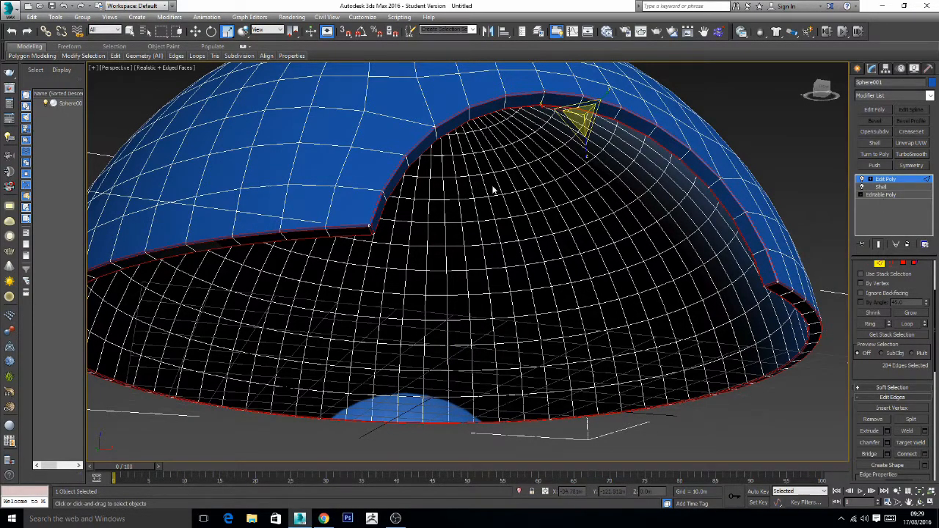
- Examine the chamfered rim up close where the dome's edges meet it, and check the opening from the front
{"action": "middle_click_drag", "start_coordinate": [512, 193], "coordinate": [448, 186], "text": "alt"}
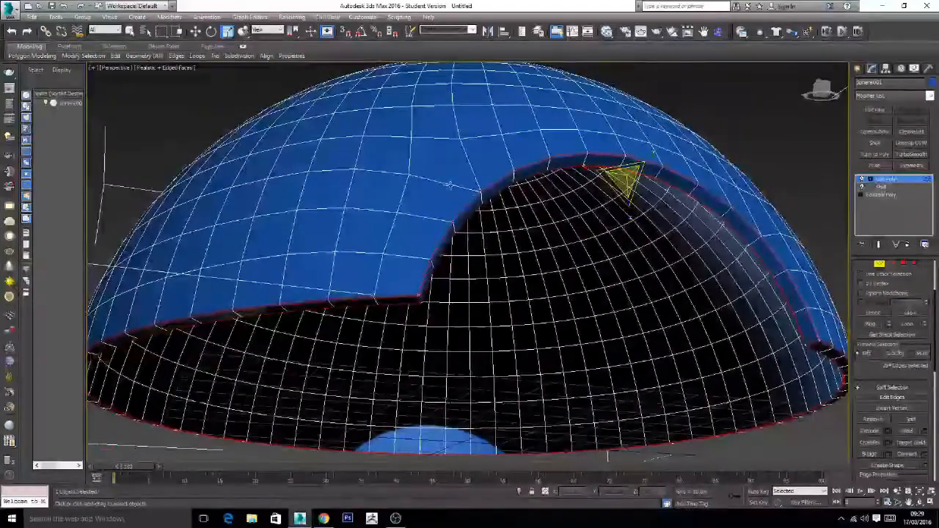
{"action": "scroll", "coordinate": [475, 193], "scroll_direction": "up", "scroll_amount": 10}
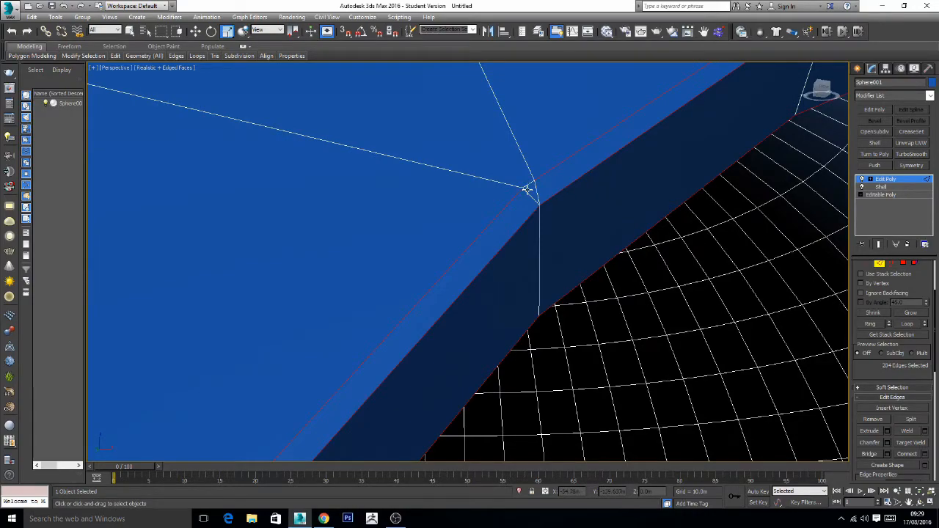
{"action": "middle_click_drag", "start_coordinate": [674, 206], "coordinate": [607, 181], "text": "alt"}
{"action": "scroll", "coordinate": [607, 188], "scroll_direction": "down", "scroll_amount": 5}
{"action": "middle_click_drag", "start_coordinate": [653, 237], "coordinate": [586, 253], "text": "alt"}
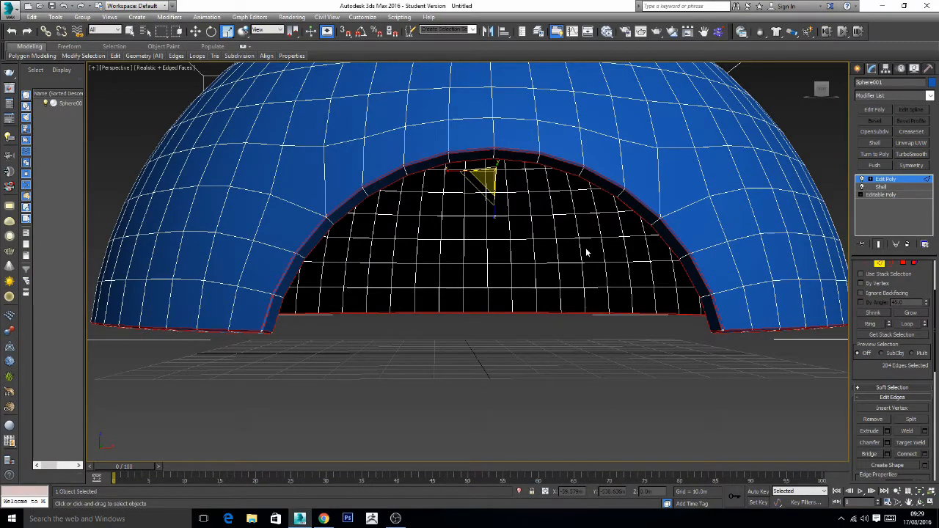
{"action": "middle_click_drag", "start_coordinate": [587, 253], "coordinate": [585, 252], "text": "alt"}
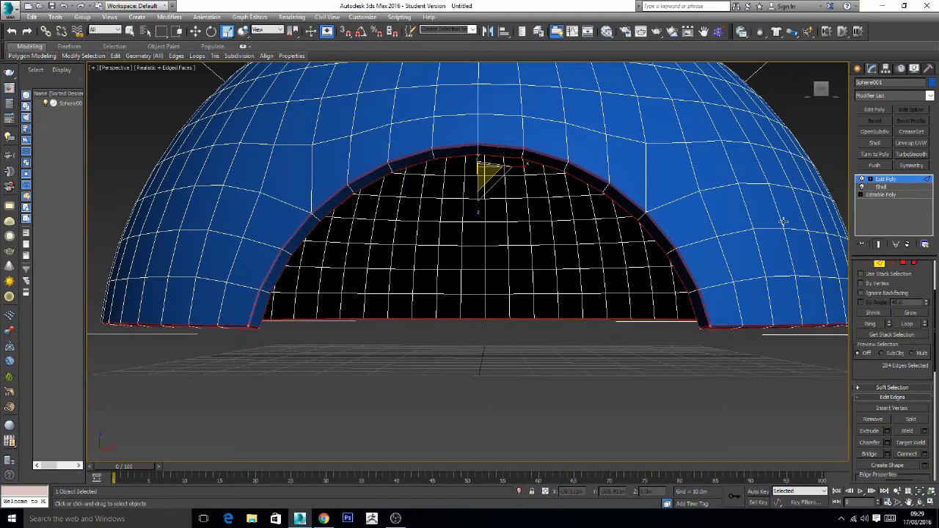
- Leave Edge level and delete all polygons in the right half of the dome as seen from the front
{"action": "left_click", "coordinate": [871, 179]}
{"action": "left_click", "coordinate": [884, 180]}
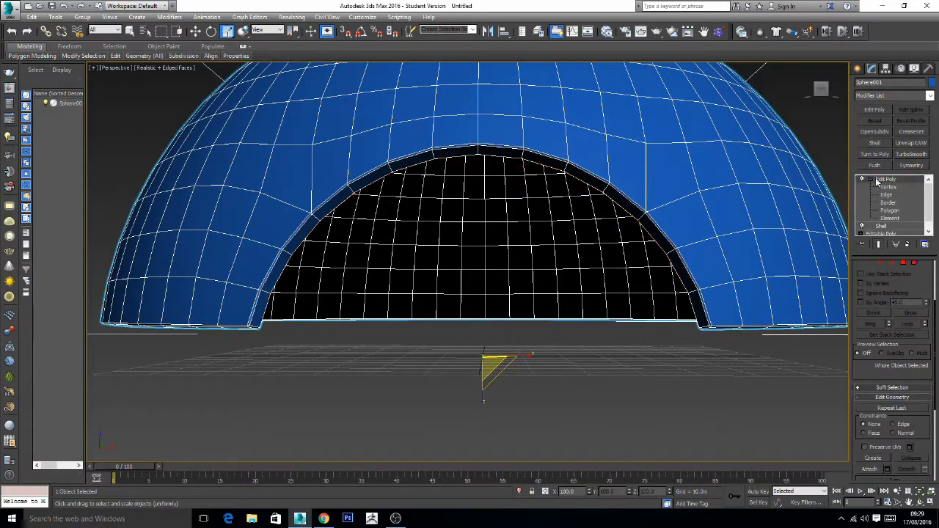
{"action": "left_click", "coordinate": [871, 179]}
{"action": "mouse_move", "coordinate": [568, 274]}
{"action": "middle_mouse_down"}
{"action": "mouse_move", "coordinate": [560, 280]}
{"action": "mouse_move", "coordinate": [582, 285]}
{"action": "middle_mouse_up"}
{"action": "scroll", "coordinate": [560, 281], "scroll_direction": "down", "scroll_amount": 4}
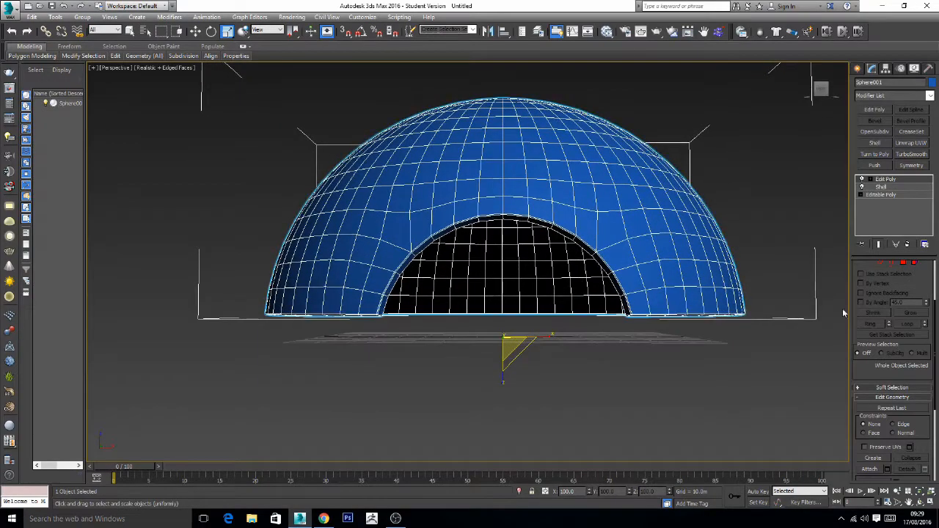
{"action": "left_click", "coordinate": [903, 263]}
{"action": "left_click_drag", "start_coordinate": [800, 347], "coordinate": [509, 86]}
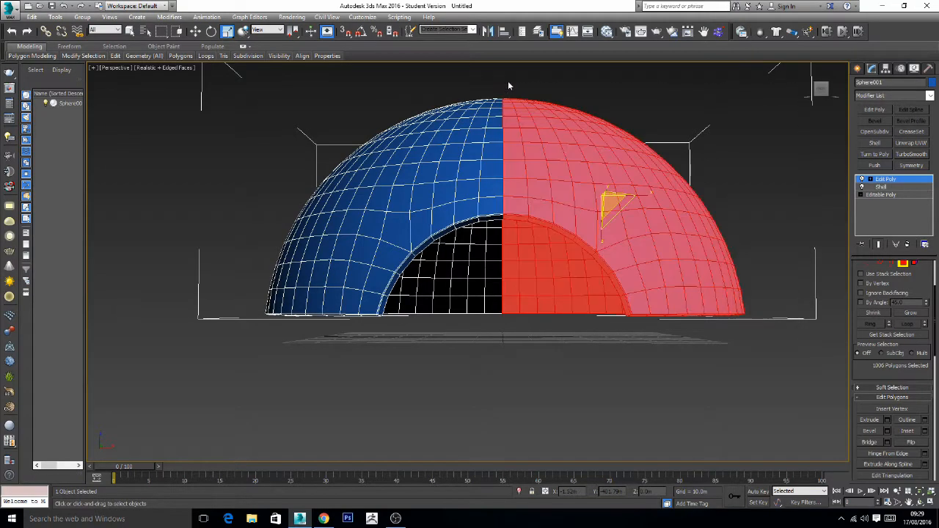
{"action": "key", "text": "Delete"}
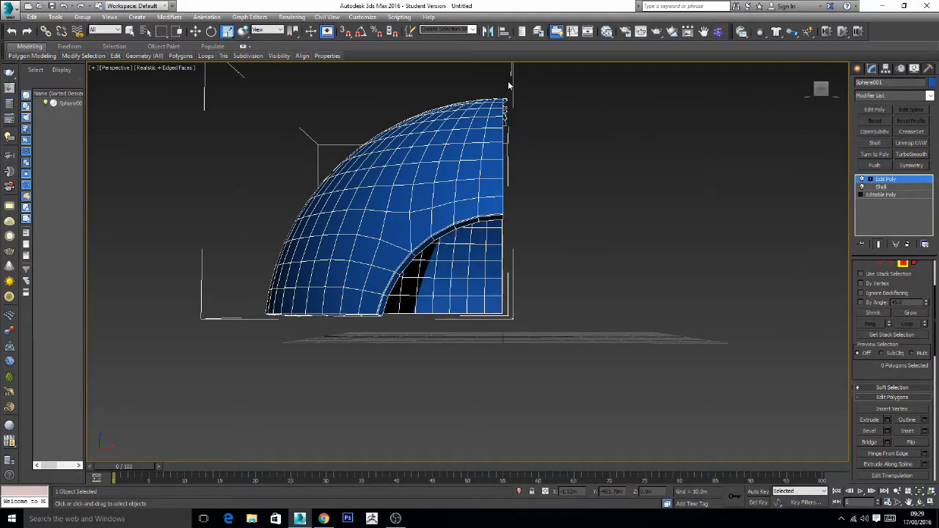
- Switch the Edit Poly modifier to Vertex level for editing the chamfered rim of the front opening
{"action": "scroll", "coordinate": [445, 188], "scroll_direction": "up", "scroll_amount": 8}
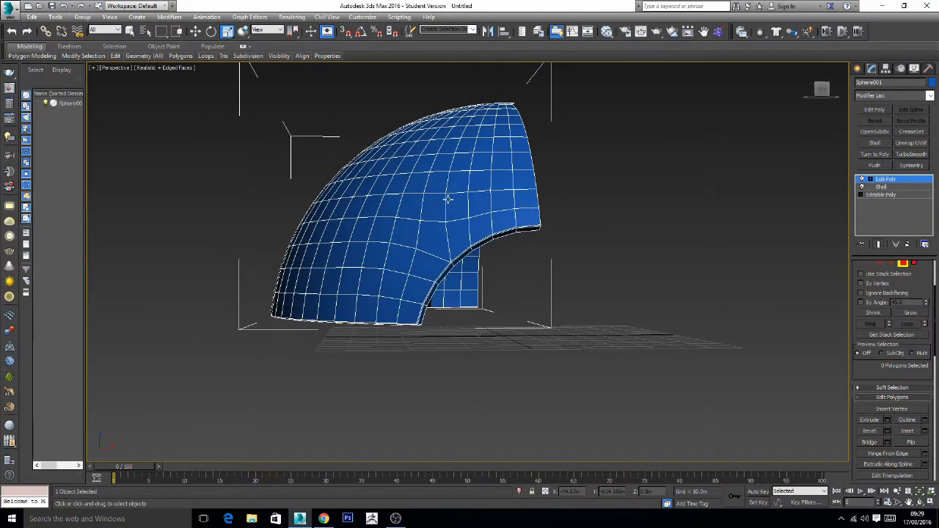
{"action": "middle_click_drag", "start_coordinate": [488, 306], "coordinate": [475, 247]}
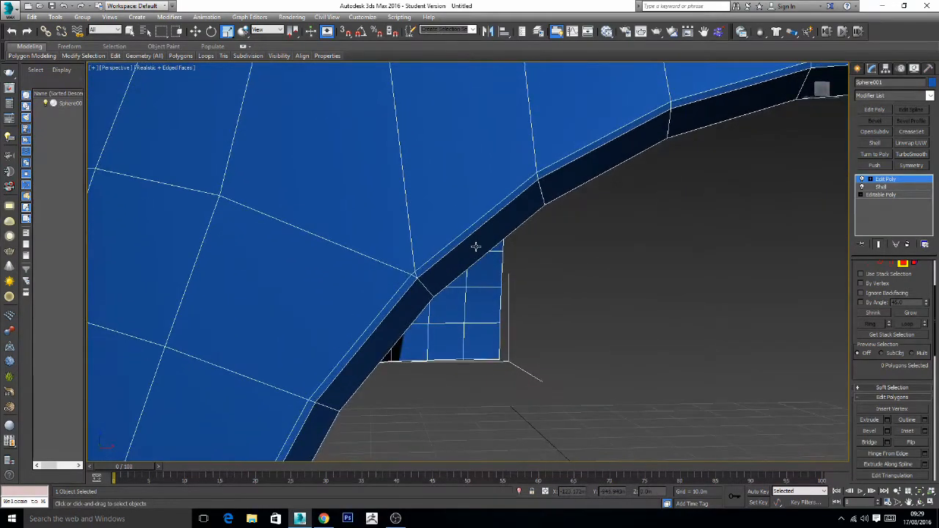
{"action": "left_click", "coordinate": [869, 263]}
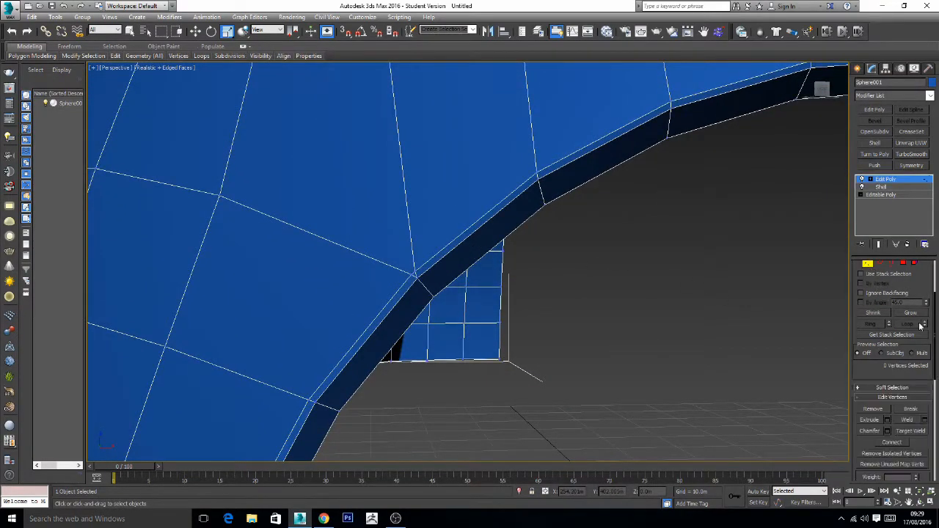
{"action": "left_click", "coordinate": [911, 430]}
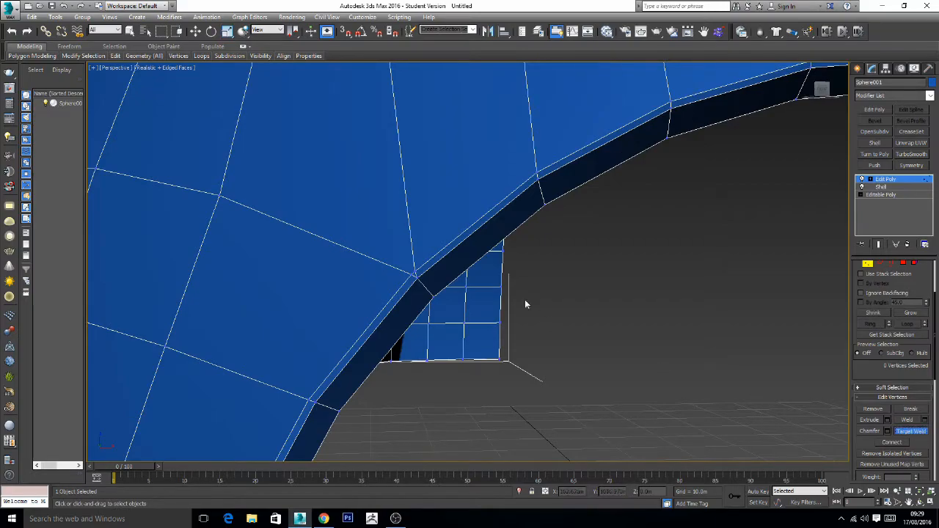
{"action": "right_click", "coordinate": [432, 277]}
{"action": "right_click", "coordinate": [626, 308]}
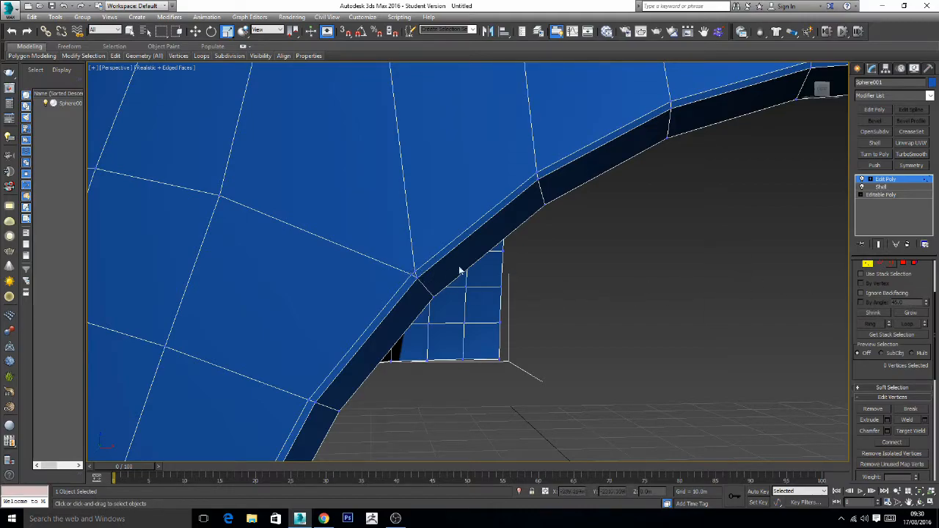
- Collapse the two close vertices where the dome's edges meet the rim chamfer into one, and leave Vertex level
{"action": "left_click", "coordinate": [414, 278]}
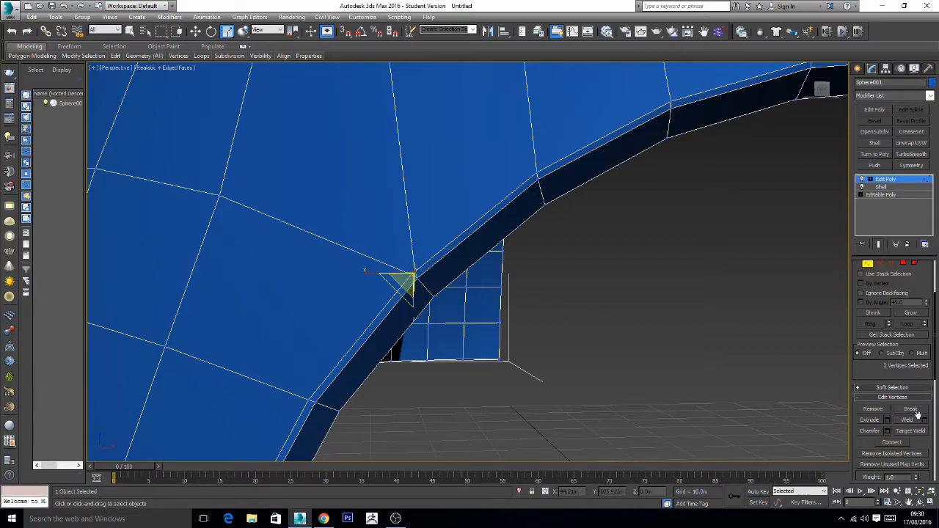
{"action": "scroll", "coordinate": [928, 446], "scroll_direction": "down", "scroll_amount": 5}
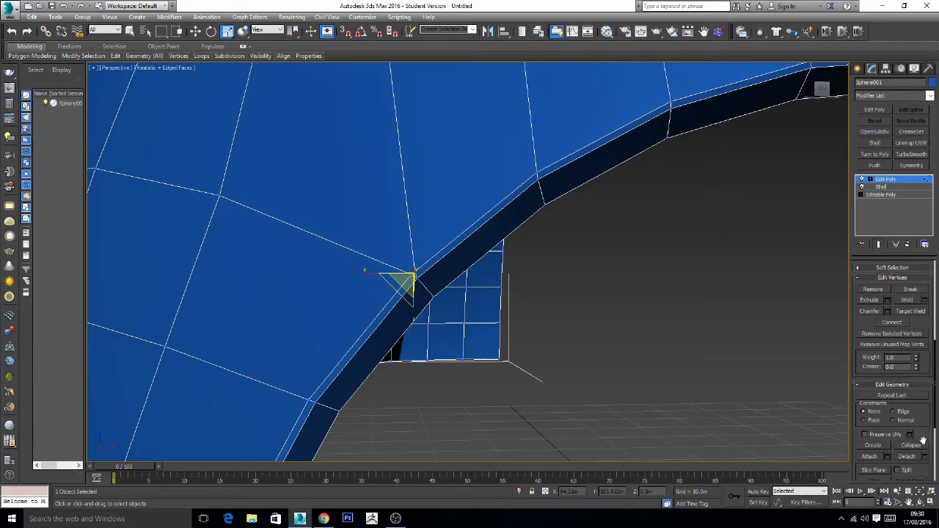
{"action": "left_click", "coordinate": [920, 447]}
{"action": "left_click", "coordinate": [661, 315]}
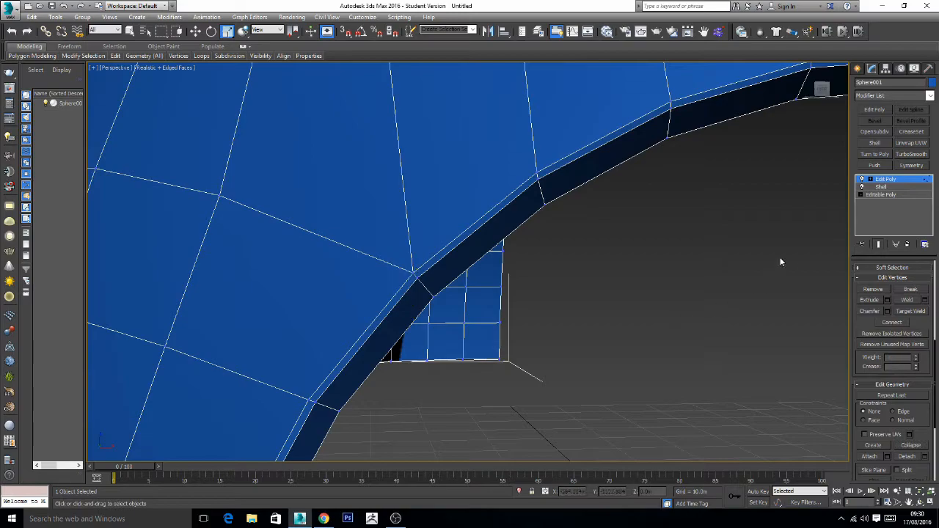
{"action": "left_click", "coordinate": [870, 179]}
{"action": "left_click", "coordinate": [883, 179]}
{"action": "left_click", "coordinate": [869, 180]}
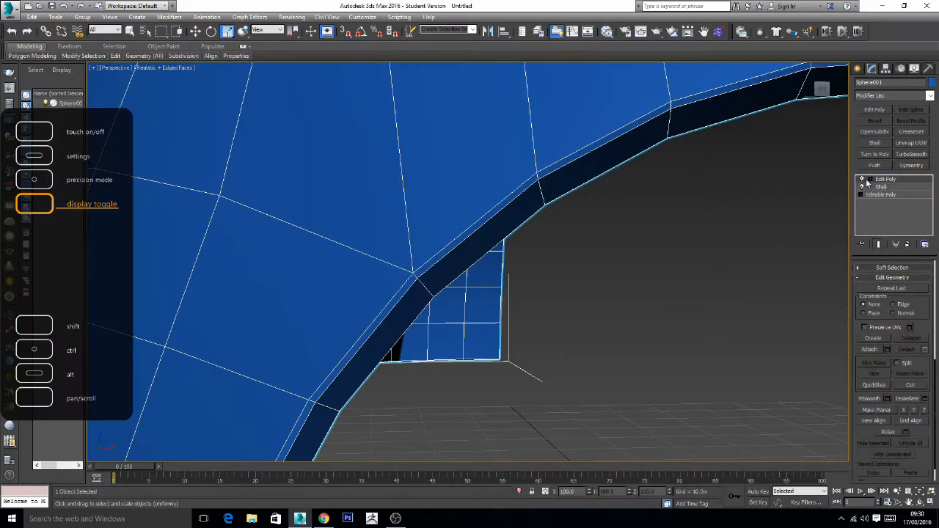
- Rebuild the full dome from the remaining half with a Symmetry modifier on the X axis with Flip enabled
{"action": "left_click", "coordinate": [638, 242]}
{"action": "left_click", "coordinate": [535, 164]}
{"action": "key", "text": "z"}
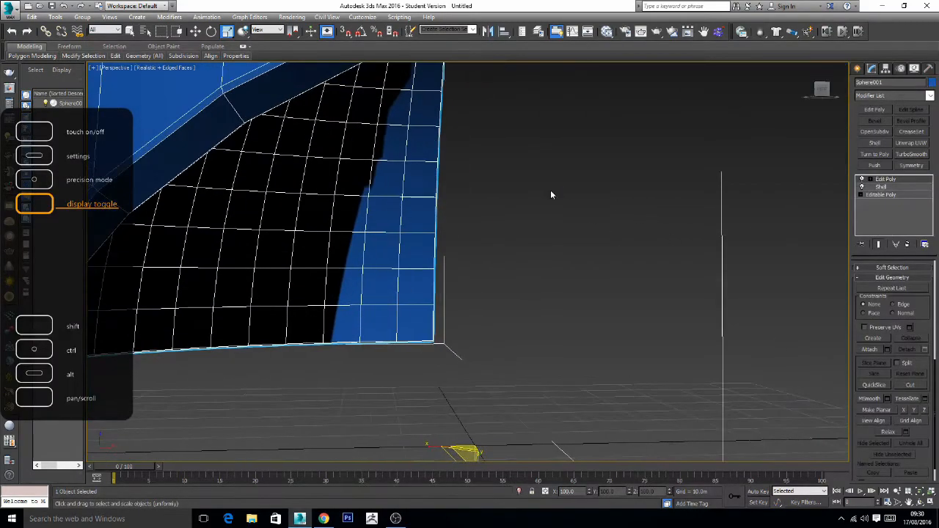
{"action": "middle_click_drag", "start_coordinate": [559, 195], "coordinate": [611, 241], "text": "alt"}
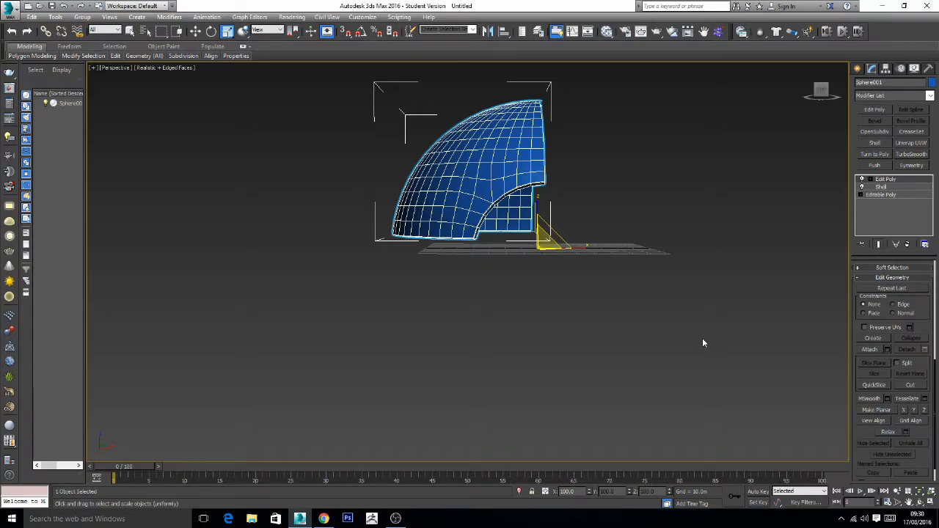
{"action": "scroll", "coordinate": [604, 292], "scroll_direction": "up", "scroll_amount": 10}
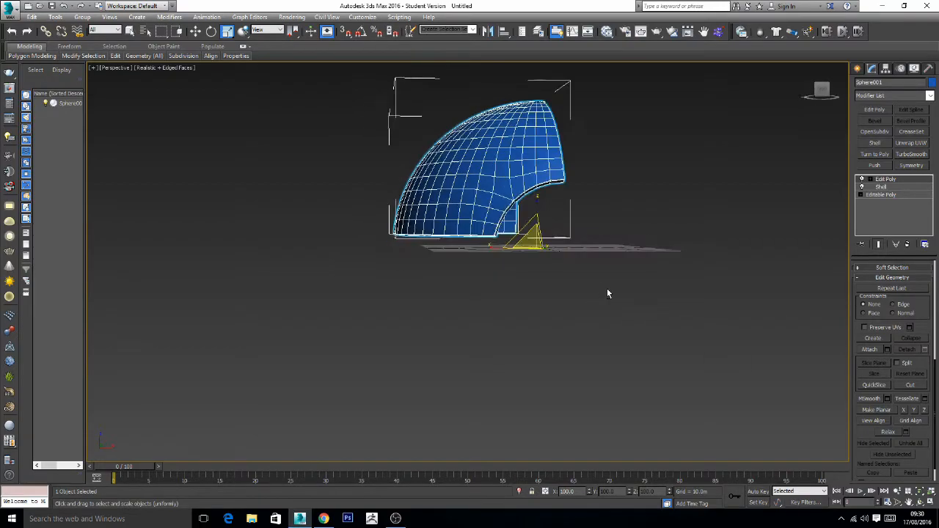
{"action": "middle_click_drag", "start_coordinate": [643, 332], "coordinate": [637, 331], "text": "alt"}
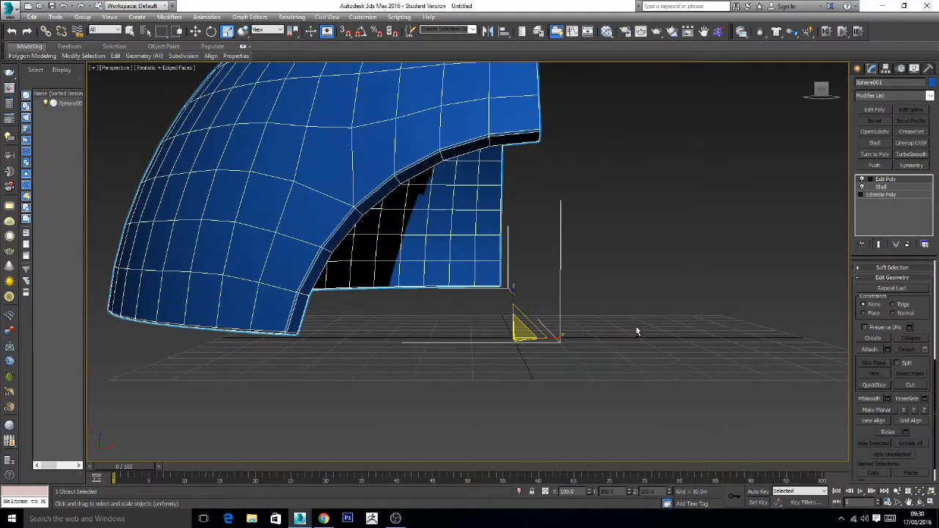
{"action": "left_click", "coordinate": [911, 166]}
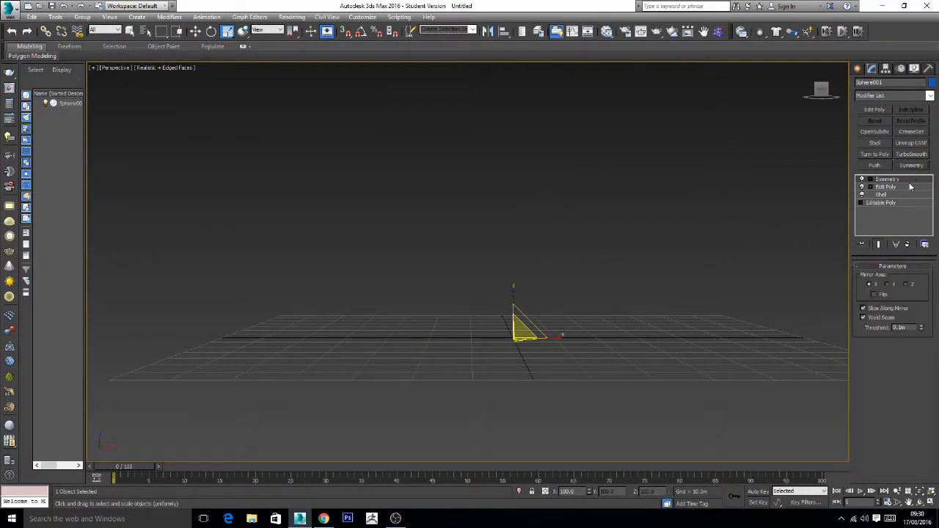
{"action": "left_click", "coordinate": [874, 295]}
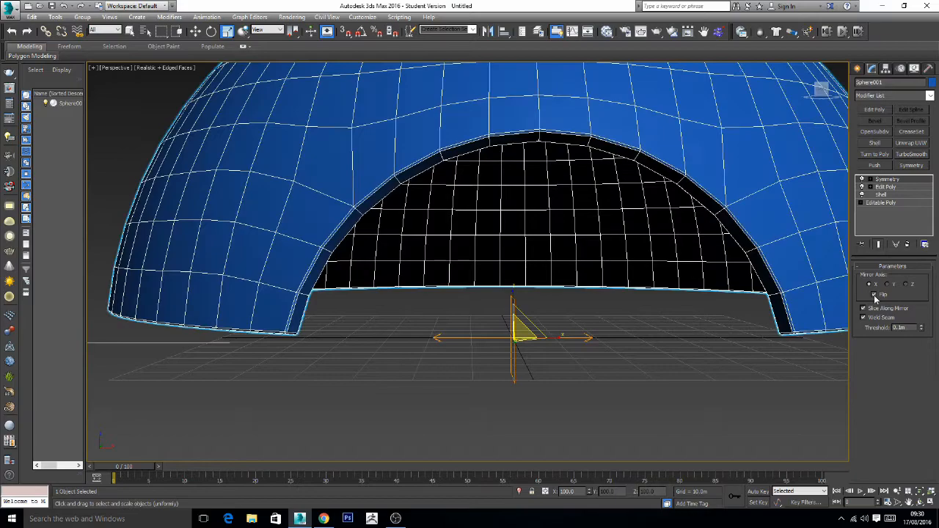
- Add a second Symmetry modifier on the Z axis to mirror the dome downward into a matching lower shell
{"action": "left_click", "coordinate": [908, 167]}
{"action": "left_click", "coordinate": [907, 285]}
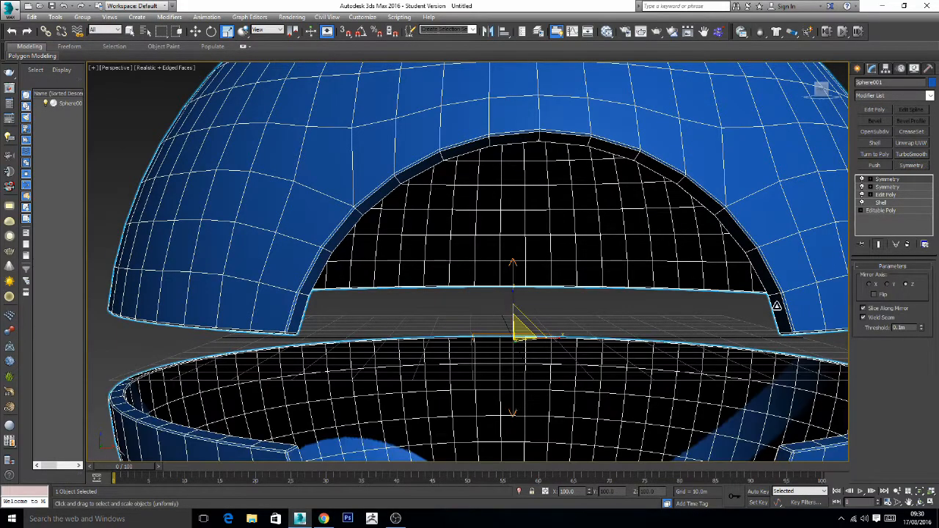
{"action": "scroll", "coordinate": [547, 268], "scroll_direction": "down", "scroll_amount": 6}
{"action": "mouse_move", "coordinate": [478, 304]}
{"action": "middle_mouse_down", "text": "alt"}
{"action": "mouse_move", "coordinate": [577, 313]}
{"action": "mouse_move", "coordinate": [469, 311]}
{"action": "mouse_move", "coordinate": [507, 308]}
{"action": "middle_mouse_up", "text": "alt"}
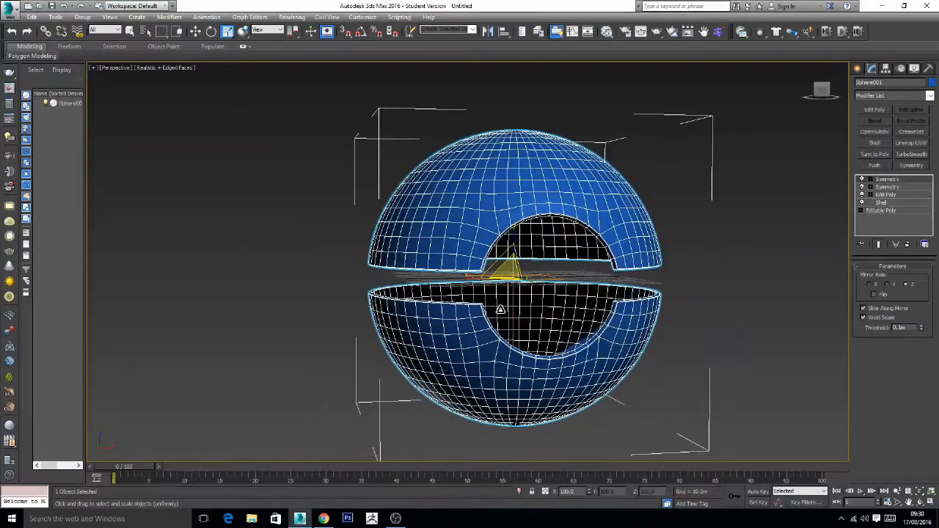
- Turn off the Edged Faces display in the perspective view and check the shell rims up close
{"action": "left_click", "coordinate": [168, 68]}
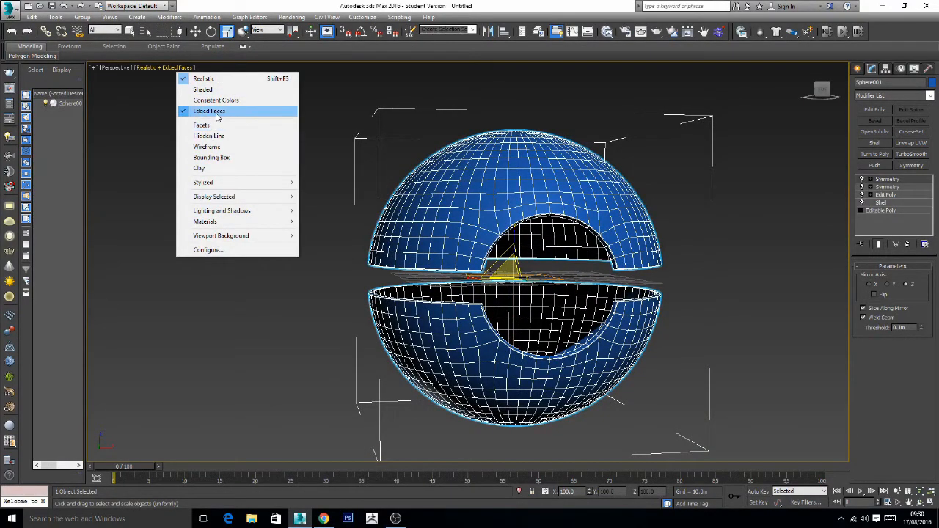
{"action": "left_click", "coordinate": [209, 110]}
{"action": "scroll", "coordinate": [543, 311], "scroll_direction": "up", "scroll_amount": 3}
{"action": "scroll", "coordinate": [596, 331], "scroll_direction": "up", "scroll_amount": 3}
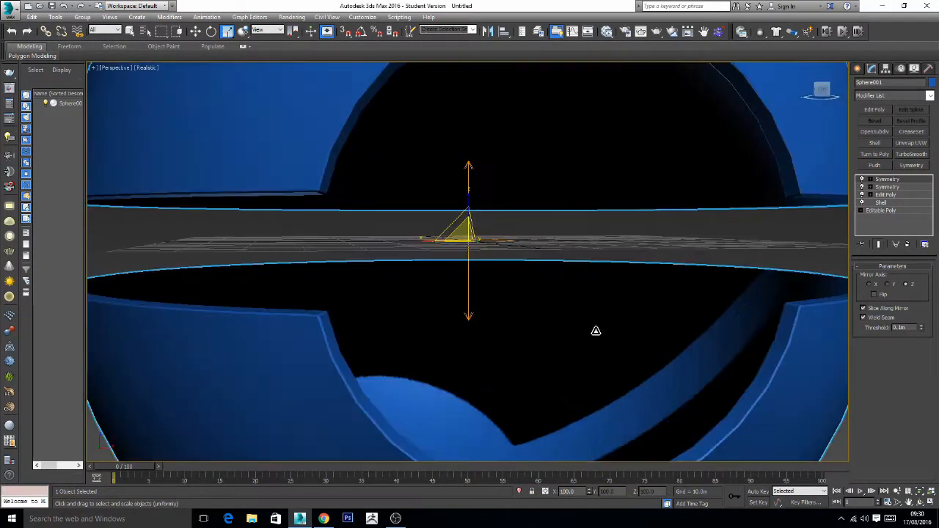
{"action": "scroll", "coordinate": [750, 292], "scroll_direction": "up", "scroll_amount": 2}
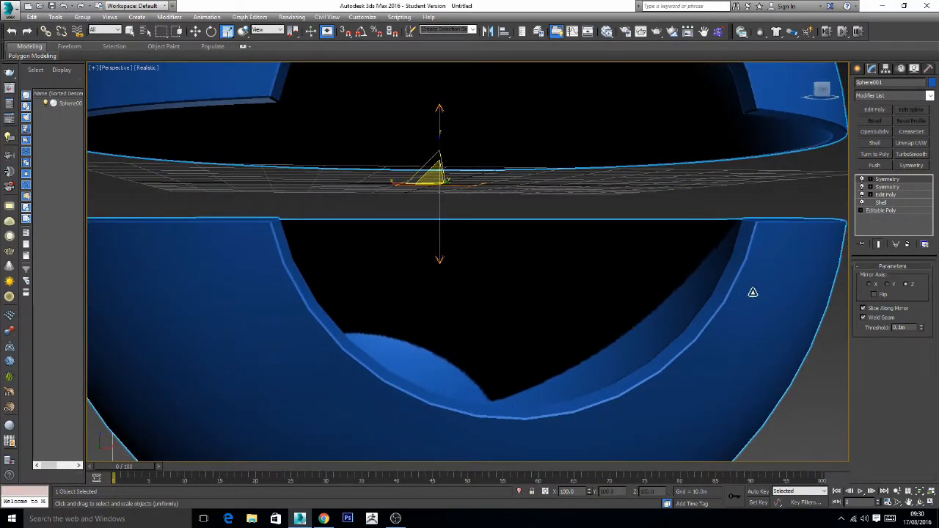
- Smooth both shells with a TurboSmooth modifier set to 2 iterations and check the rounded rims
{"action": "left_click", "coordinate": [911, 154]}
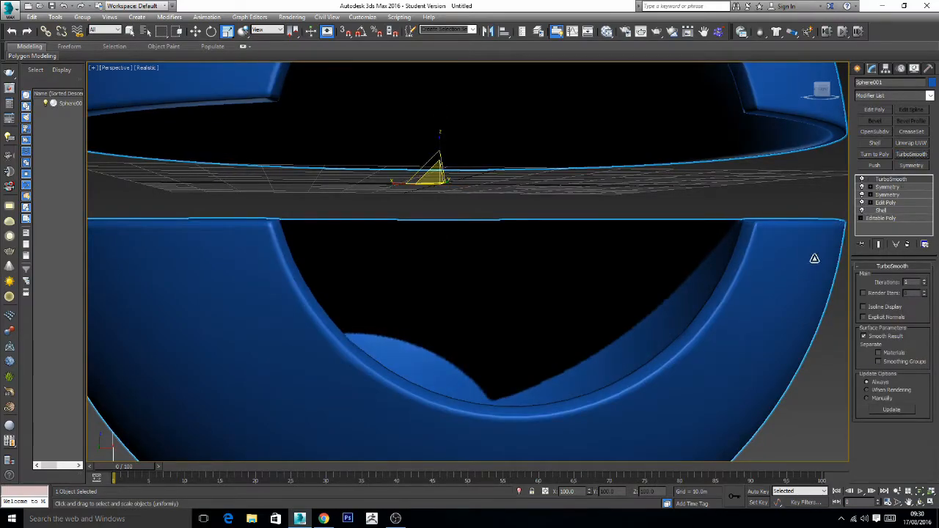
{"action": "middle_click_drag", "start_coordinate": [677, 311], "coordinate": [701, 312], "text": "alt"}
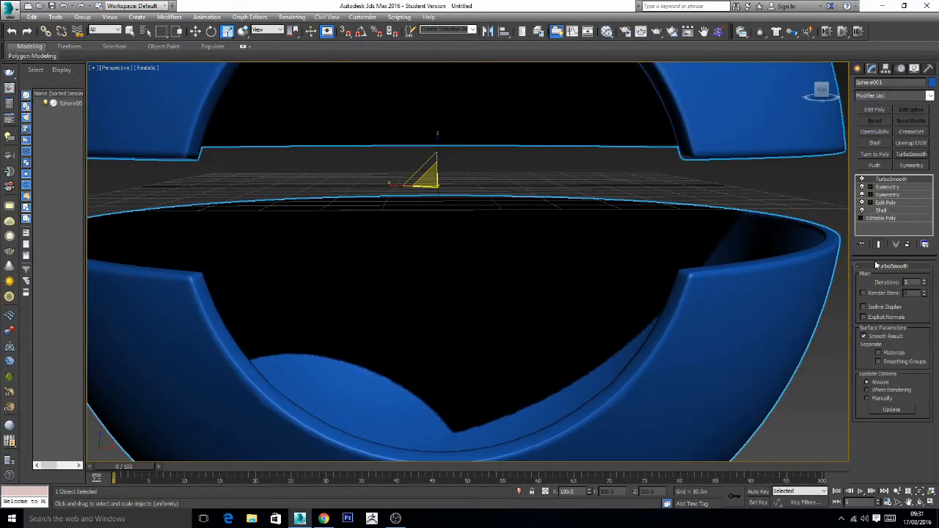
{"action": "left_click", "coordinate": [925, 282]}
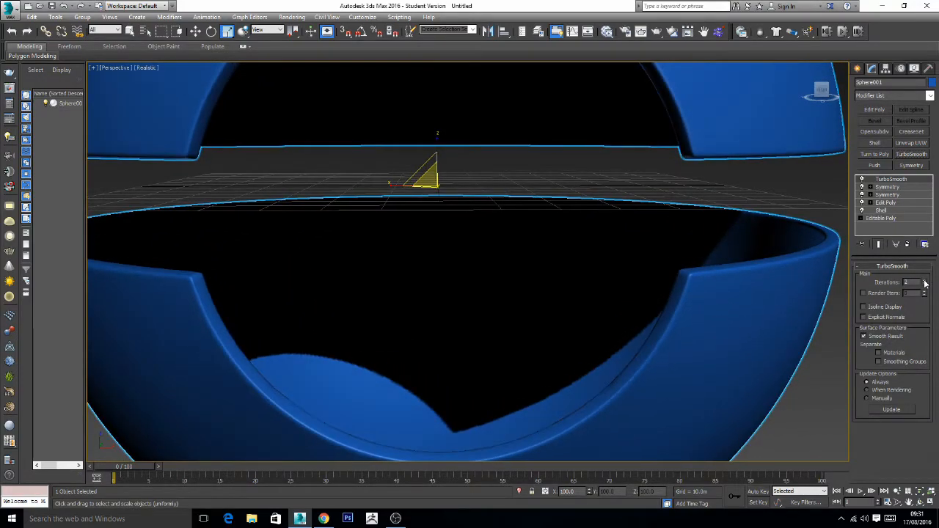
{"action": "middle_click_drag", "start_coordinate": [549, 300], "coordinate": [514, 326], "text": "alt"}
{"action": "scroll", "coordinate": [563, 301], "scroll_direction": "down", "scroll_amount": 5}
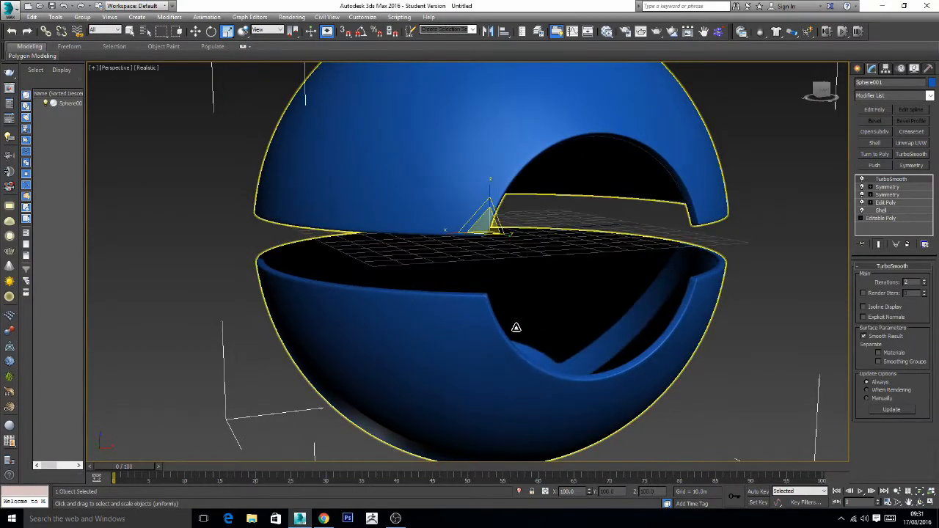
{"action": "middle_click_drag", "start_coordinate": [543, 325], "coordinate": [513, 331], "text": "alt"}
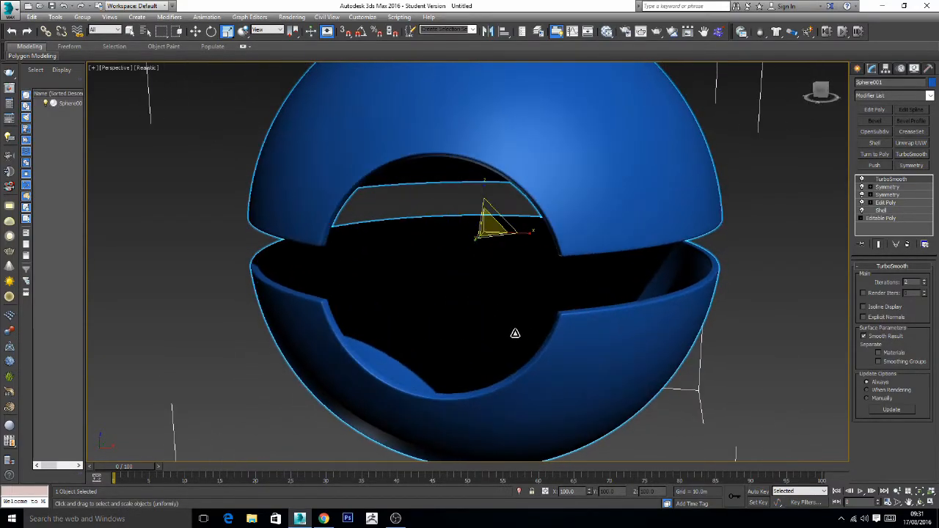
- Show all four viewports, enable Isoline Display for the TurboSmooth modifier, and deselect the shell
{"action": "left_click", "coordinate": [930, 503]}
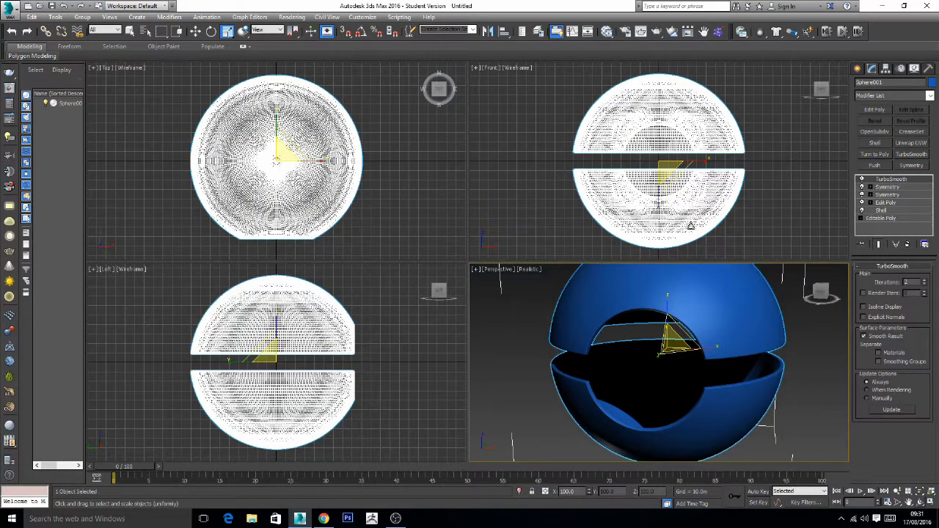
{"action": "left_click", "coordinate": [864, 307]}
{"action": "left_click", "coordinate": [505, 310]}
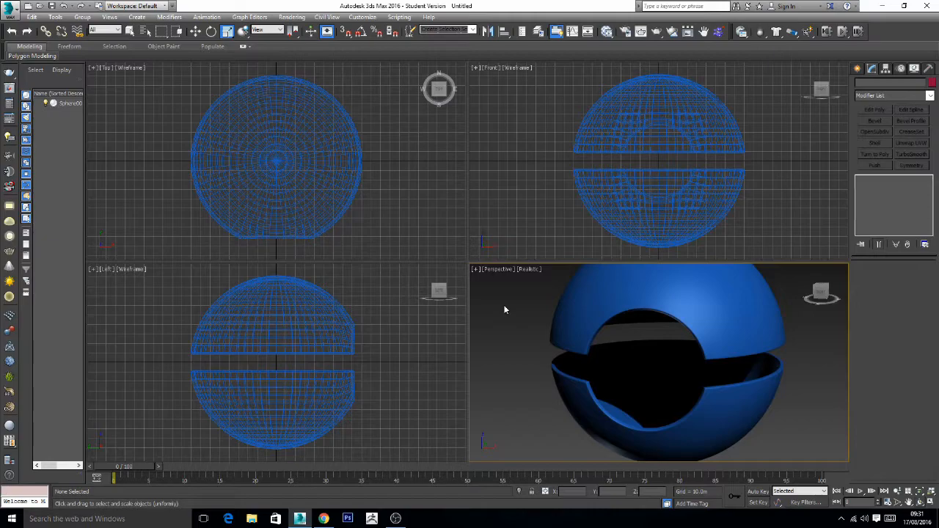
- Create a sphere with a radius of about 86 m from the shell's centre in the top view, filling the inside
{"action": "left_click", "coordinate": [858, 70]}
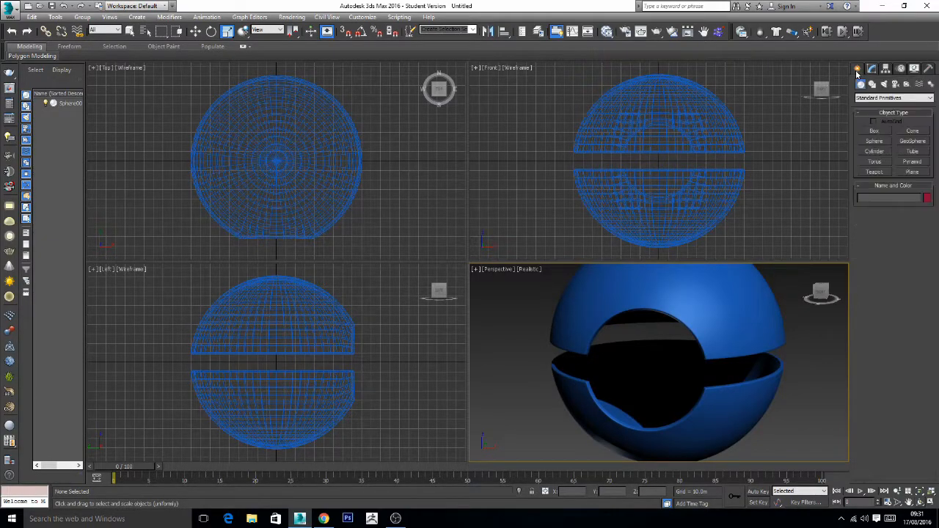
{"action": "left_click", "coordinate": [872, 141]}
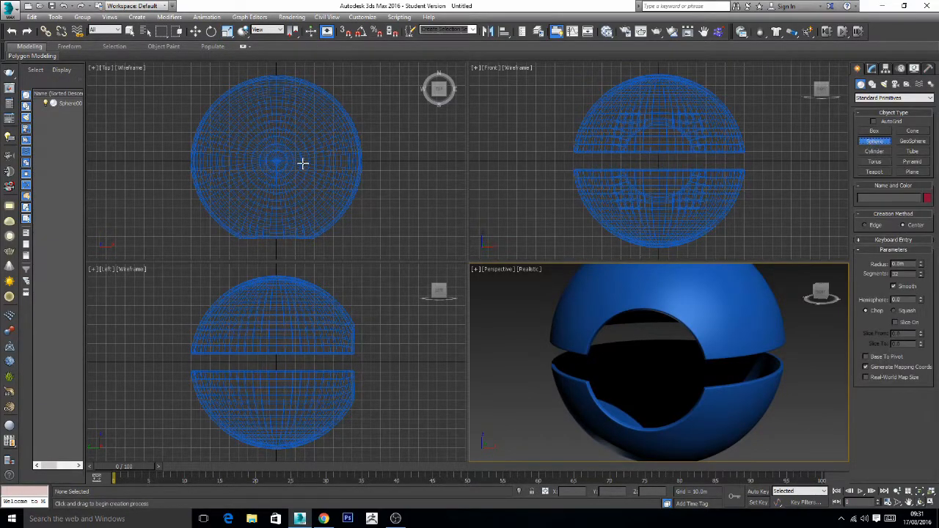
{"action": "left_click_drag", "start_coordinate": [275, 160], "coordinate": [309, 86]}
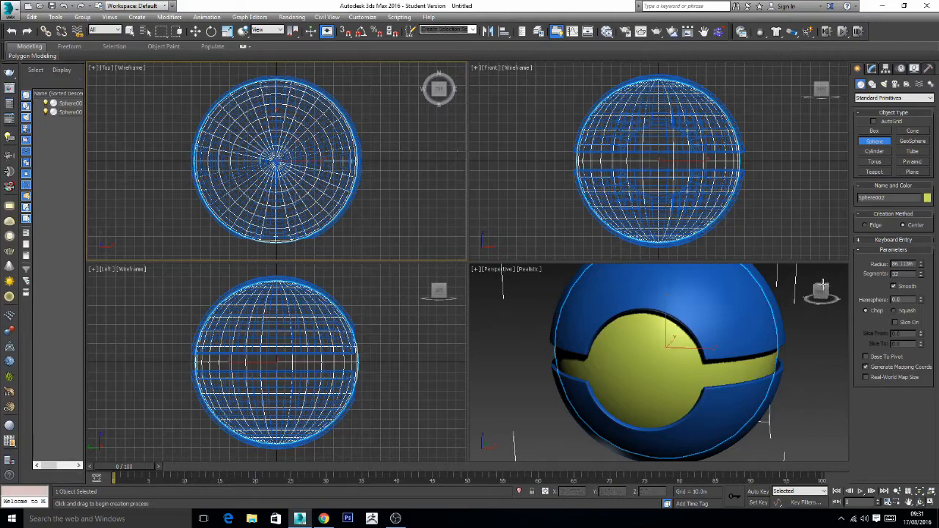
- Centre the inner sphere on the world origin by setting its absolute X and Y positions to 0
{"action": "right_click", "coordinate": [195, 31]}
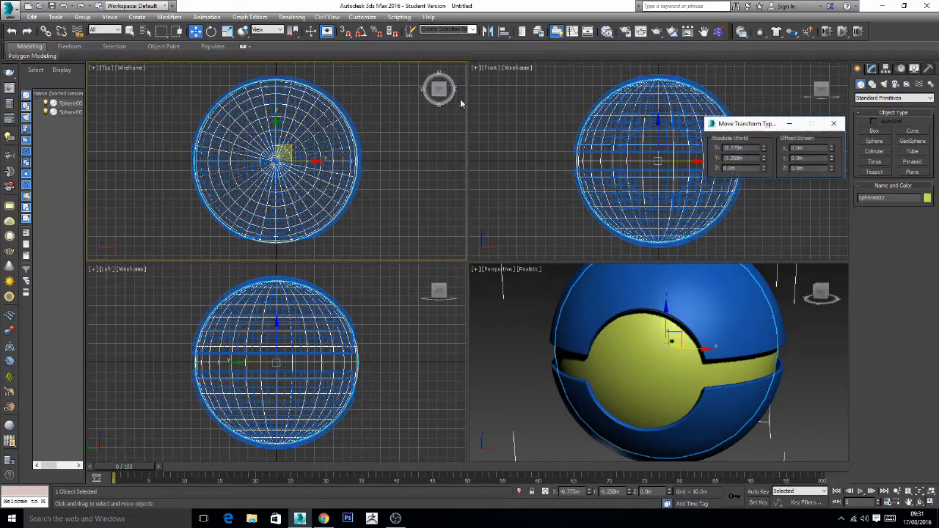
{"action": "type", "text": "0"}
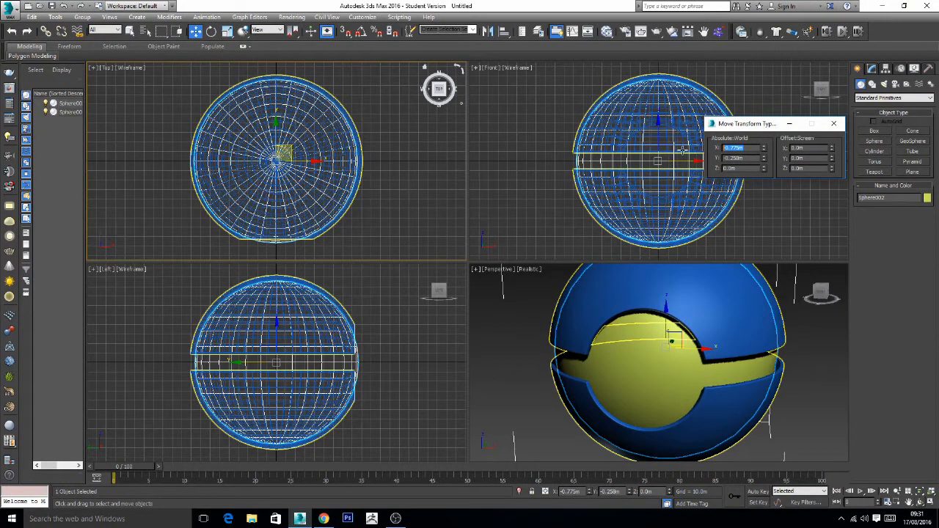
{"action": "key", "text": "Return"}
{"action": "double_click", "coordinate": [743, 159]}
{"action": "type", "text": "0"}
{"action": "key", "text": "Return"}
{"action": "left_click", "coordinate": [835, 125]}
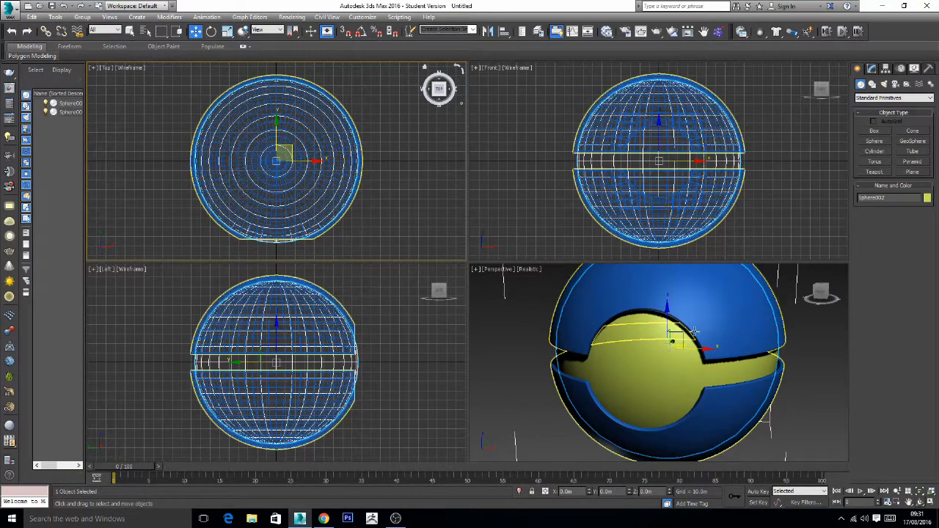
- Zoom in on the inner sphere seen through the front opening and maximize the perspective view
{"action": "scroll", "coordinate": [701, 323], "scroll_direction": "up", "scroll_amount": 5}
{"action": "middle_click_drag", "start_coordinate": [663, 368], "coordinate": [680, 356]}
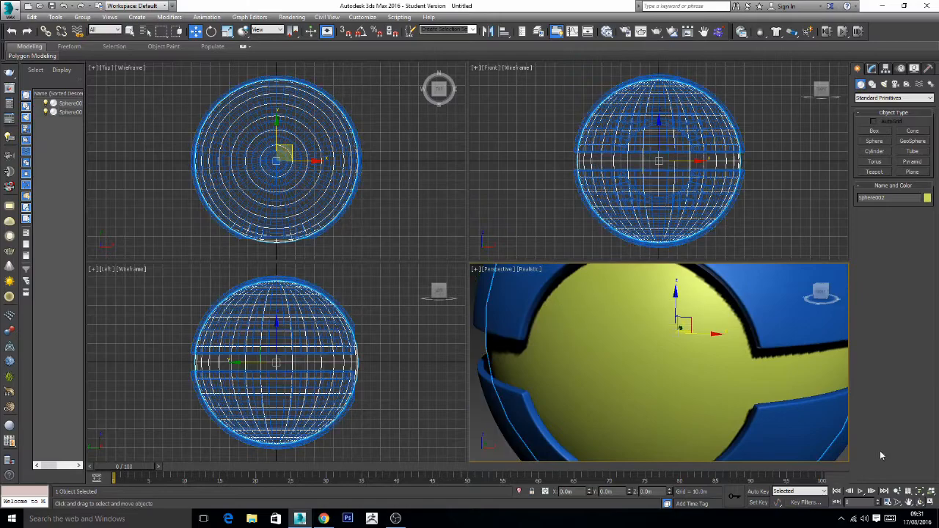
{"action": "left_click", "coordinate": [931, 502]}
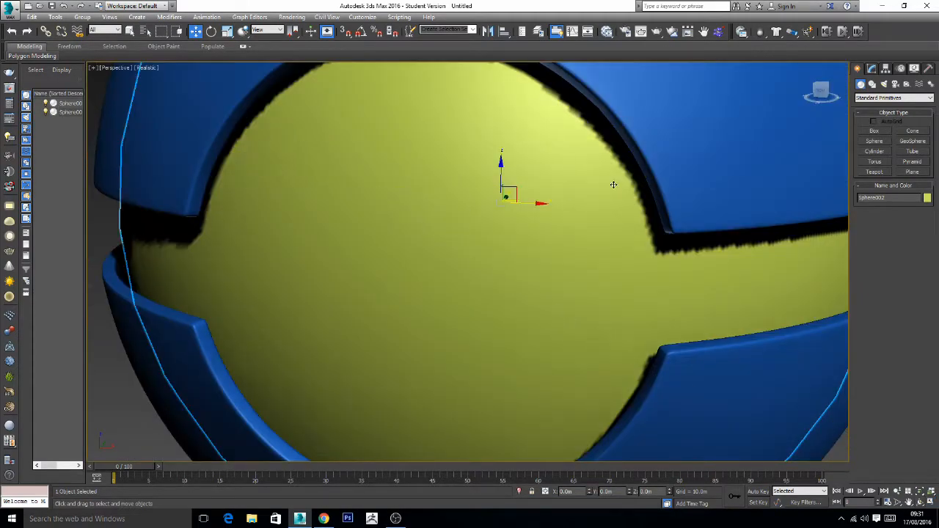
- Set the inner sphere's segments to 64
{"action": "left_click", "coordinate": [872, 68]}
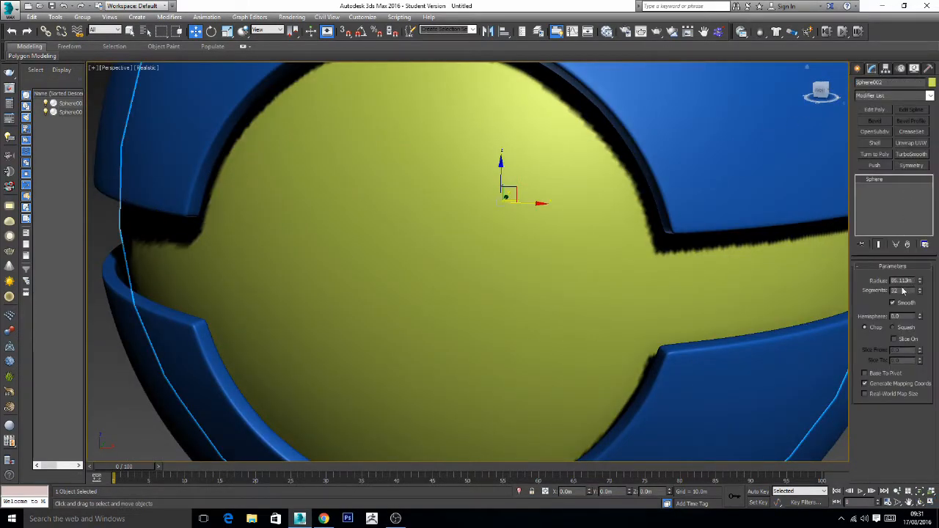
{"action": "left_click_drag", "start_coordinate": [902, 290], "coordinate": [847, 289]}
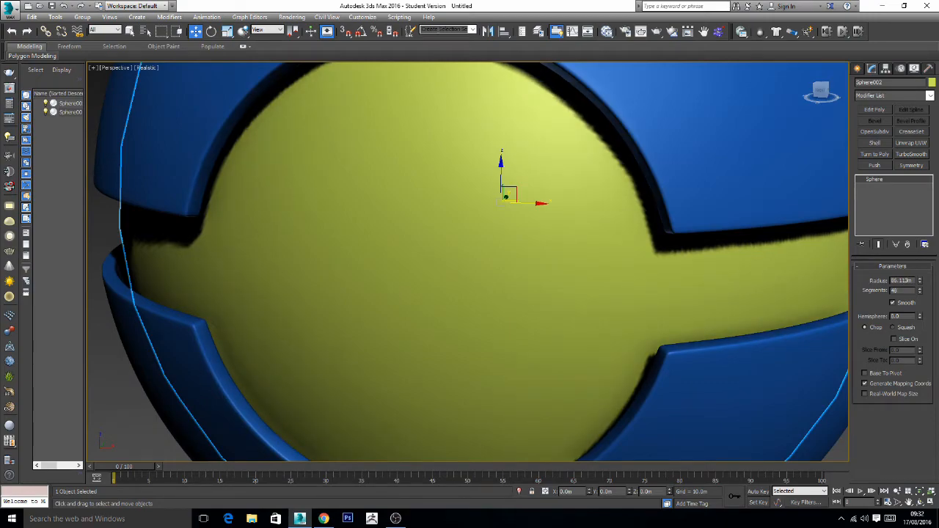
{"action": "type", "text": "48"}
{"action": "key", "text": "Return"}
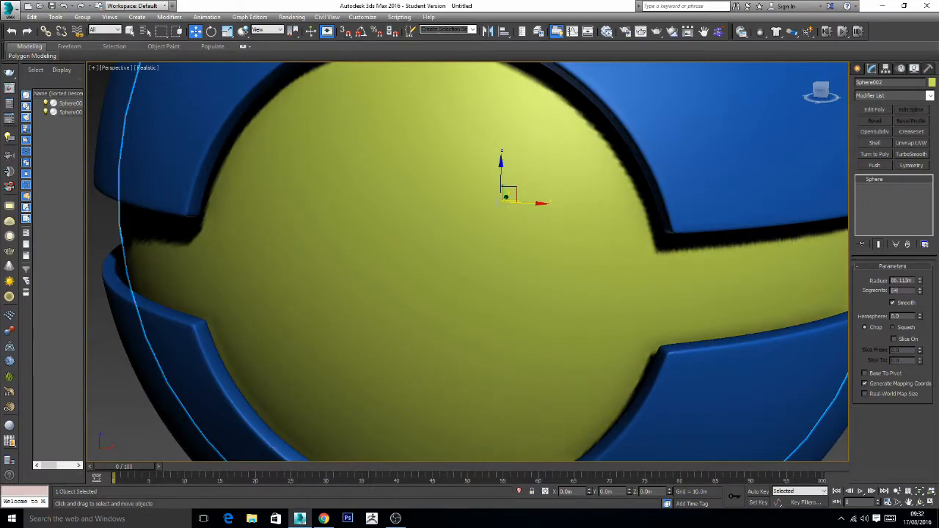
{"action": "type", "text": "64"}
{"action": "key", "text": "Return"}
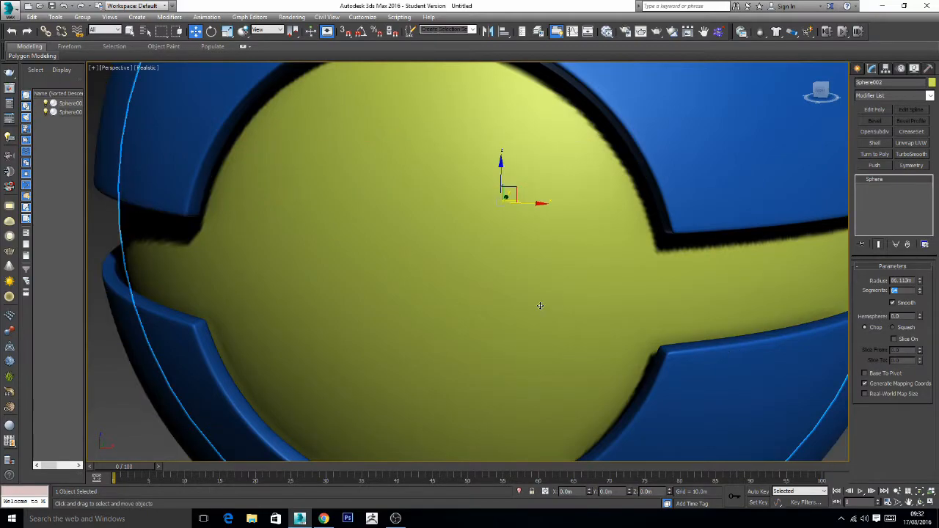
- Enlarge the inner sphere's radius to about 88.6 m so it sits just beneath the shell, and deselect it
{"action": "middle_click_drag", "start_coordinate": [541, 303], "coordinate": [591, 292], "text": "alt"}
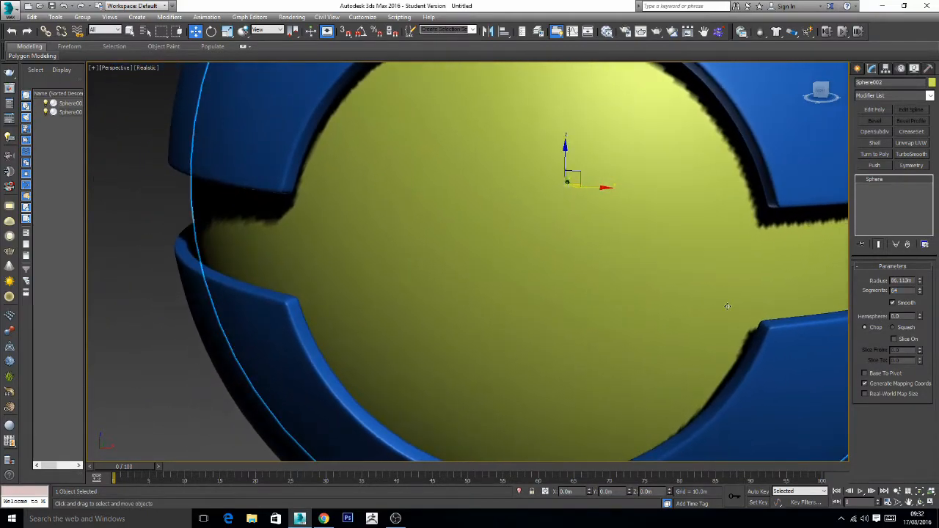
{"action": "mouse_move", "coordinate": [922, 292]}
{"action": "left_mouse_down"}
{"action": "mouse_move", "coordinate": [919, 265]}
{"action": "mouse_move", "coordinate": [921, 276]}
{"action": "left_mouse_up"}
{"action": "right_click", "coordinate": [920, 265]}
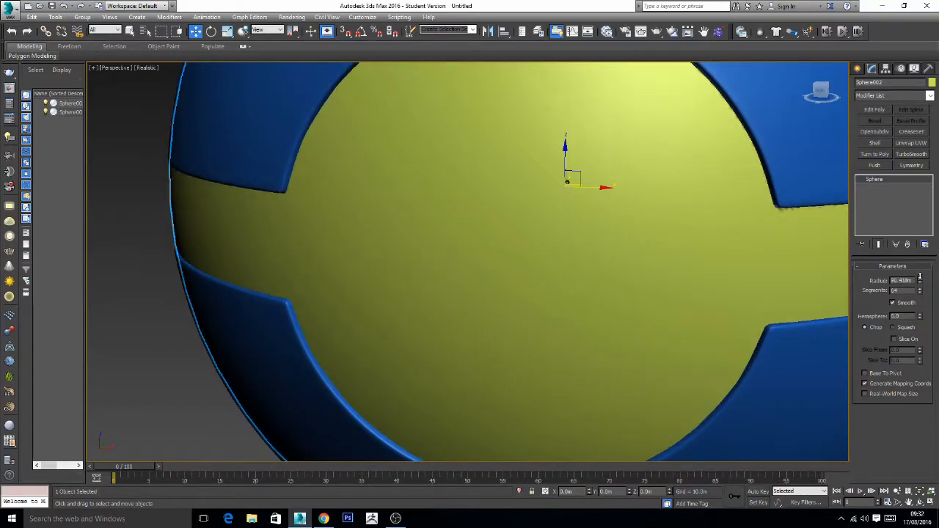
{"action": "left_click", "coordinate": [921, 283]}
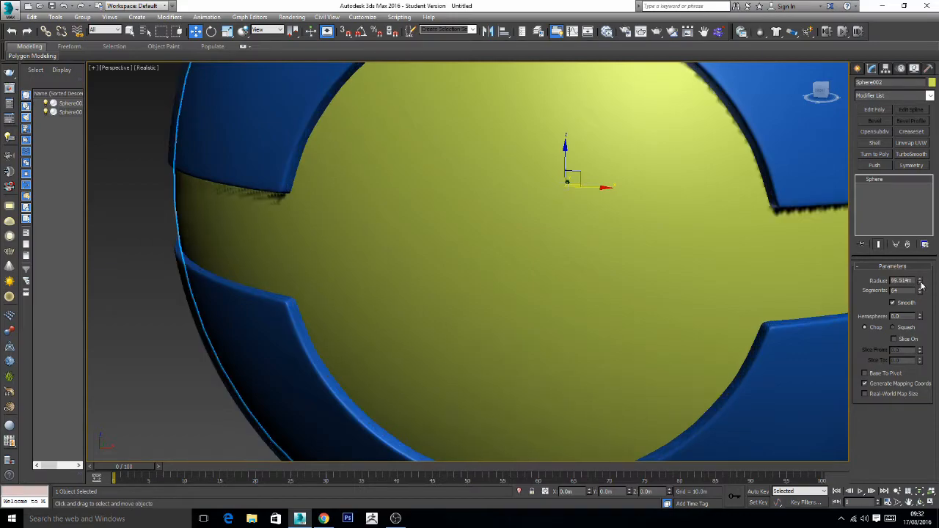
{"action": "left_click", "coordinate": [921, 283]}
{"action": "left_click", "coordinate": [921, 282]}
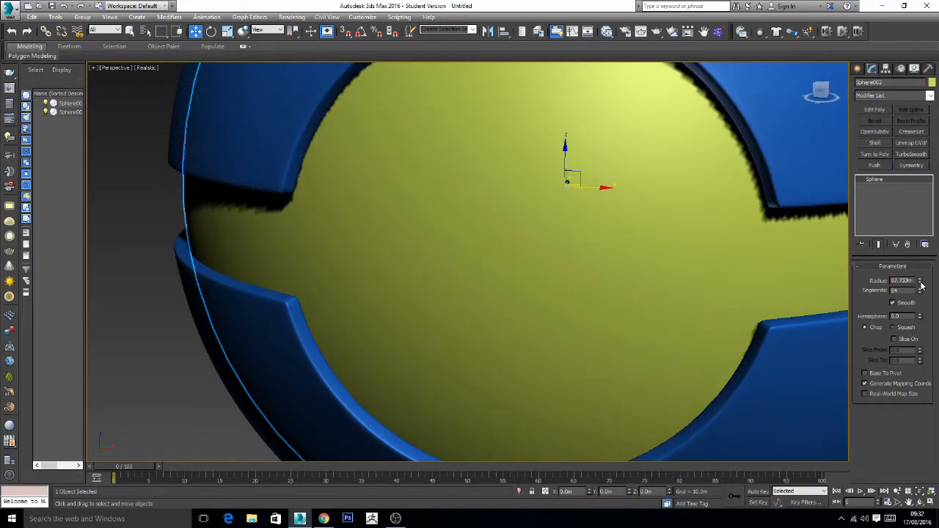
{"action": "left_click", "coordinate": [921, 280]}
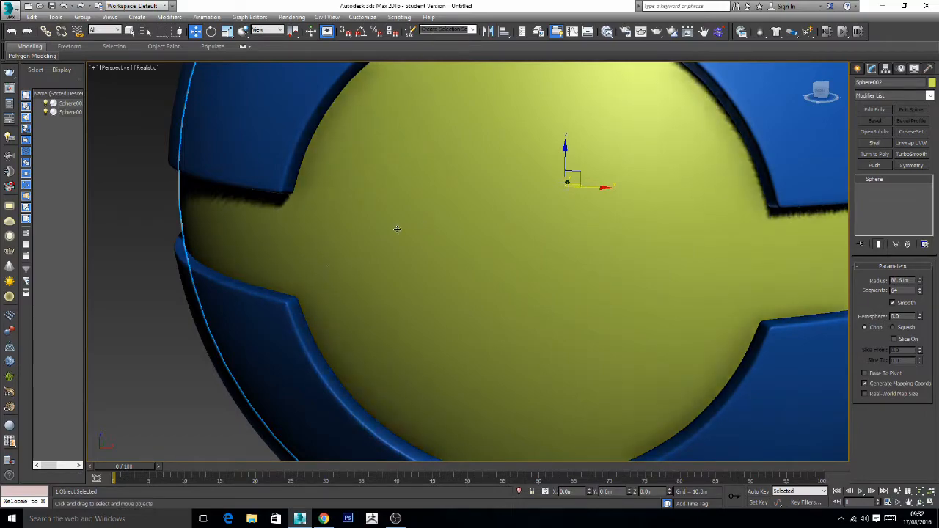
{"action": "middle_click_drag", "start_coordinate": [301, 237], "coordinate": [342, 239], "text": "alt"}
{"action": "middle_click_drag", "start_coordinate": [492, 253], "coordinate": [473, 266], "text": "alt"}
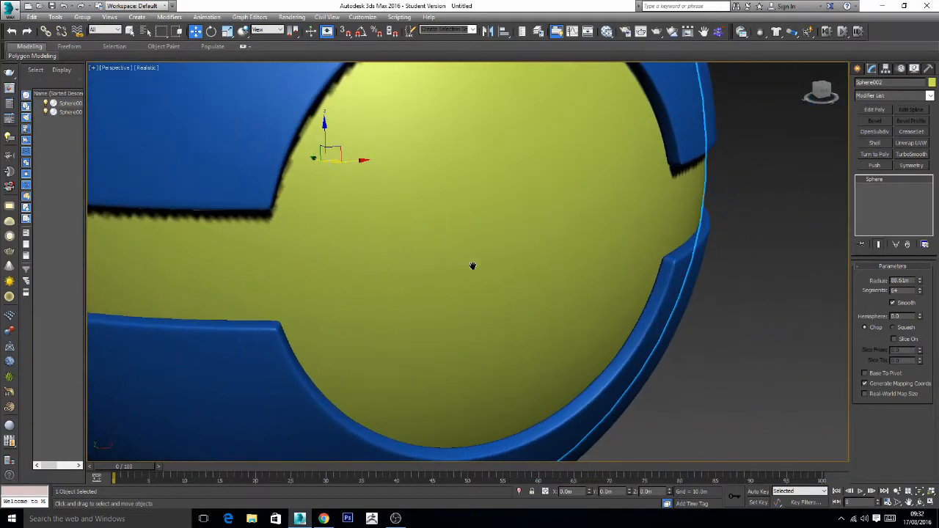
{"action": "key", "text": "z"}
{"action": "middle_click_drag", "start_coordinate": [596, 269], "coordinate": [574, 290], "text": "alt"}
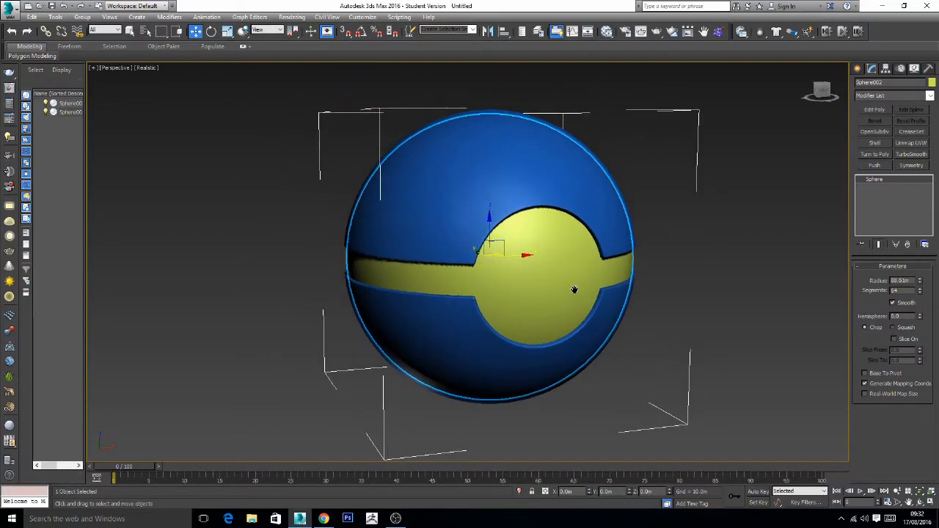
{"action": "left_click", "coordinate": [740, 292]}
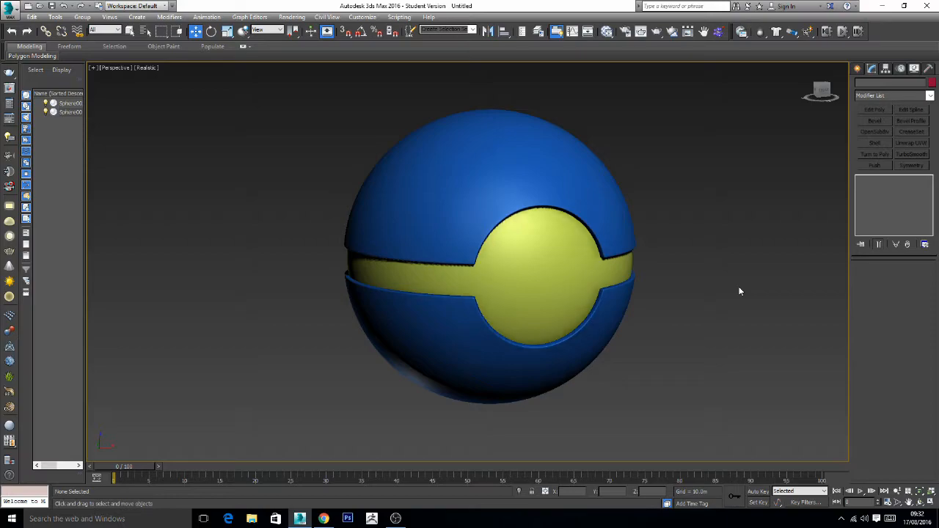
- Create a cylinder from the sphere's centre in the front view, with a radius and height of about 34 m each
{"action": "left_click", "coordinate": [930, 502]}
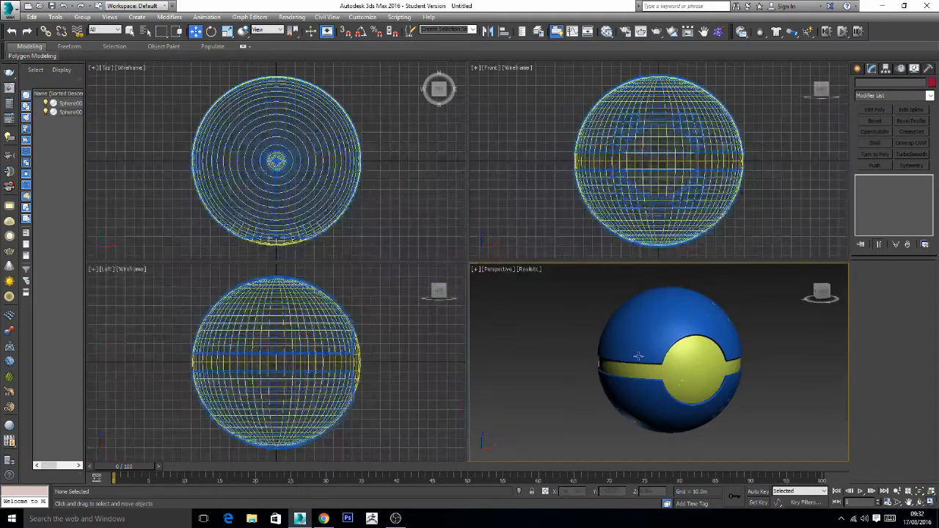
{"action": "left_click", "coordinate": [544, 135]}
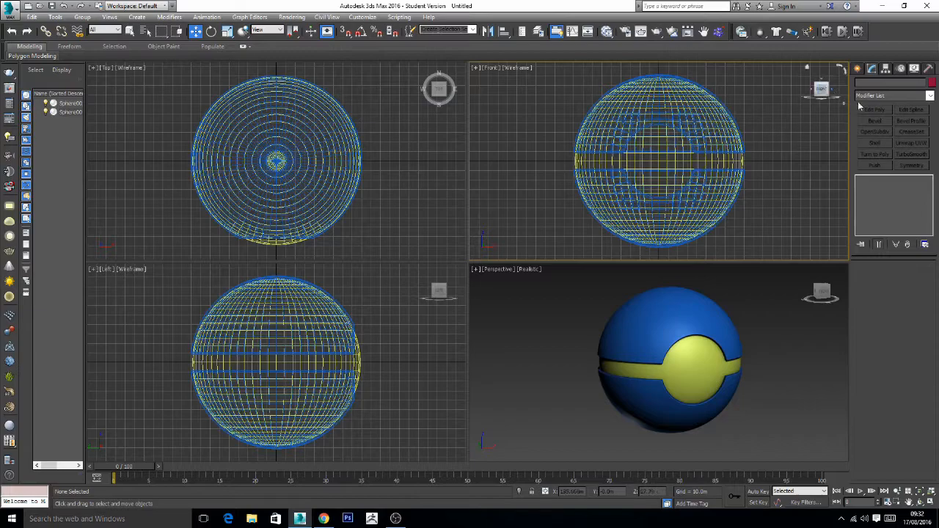
{"action": "left_click", "coordinate": [858, 68]}
{"action": "left_click", "coordinate": [875, 151]}
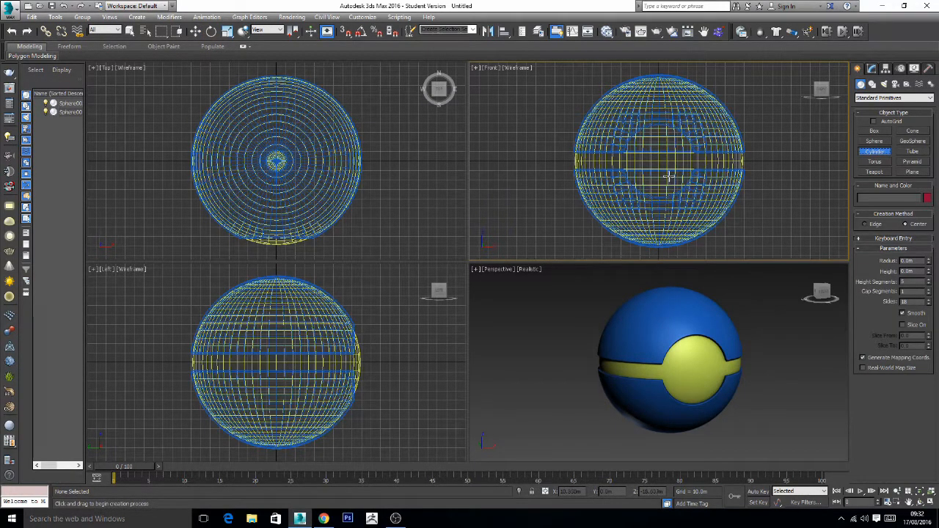
{"action": "left_click_drag", "start_coordinate": [659, 162], "coordinate": [684, 141]}
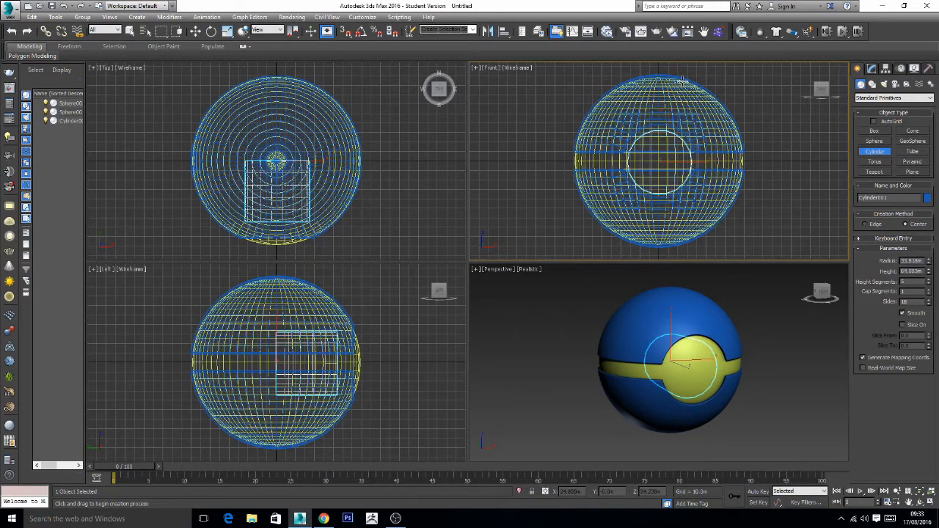
{"action": "left_click", "coordinate": [678, 109]}
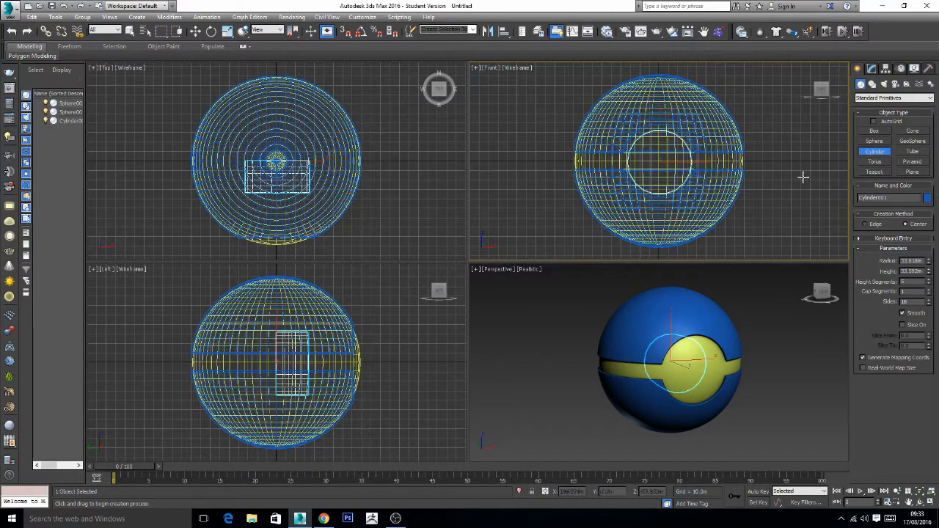
- Give the cylinder 1 height segment and 16 sides
{"action": "left_click", "coordinate": [929, 284]}
{"action": "left_click", "coordinate": [928, 285]}
{"action": "left_click", "coordinate": [929, 285]}
{"action": "left_click", "coordinate": [928, 285]}
{"action": "left_click", "coordinate": [929, 305]}
{"action": "left_click", "coordinate": [929, 304]}
{"action": "left_click", "coordinate": [929, 305]}
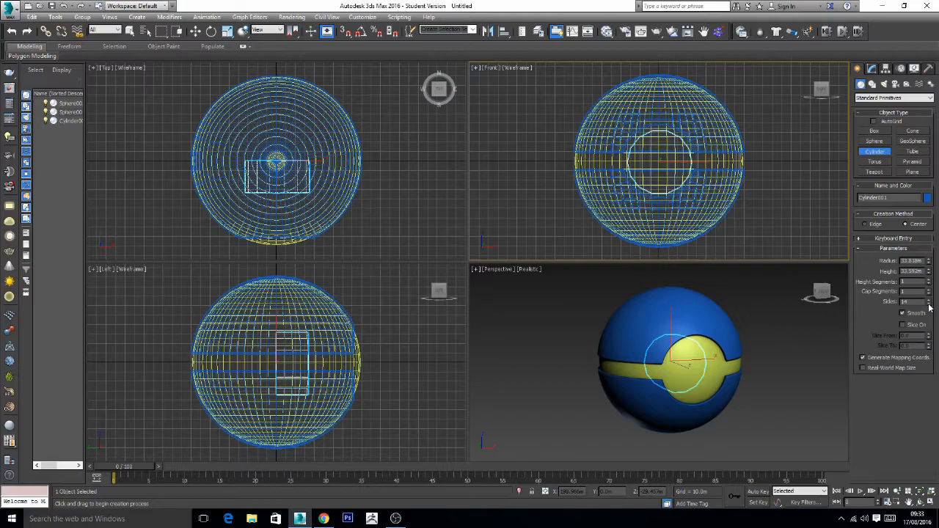
{"action": "left_click", "coordinate": [929, 304]}
{"action": "left_click_drag", "start_coordinate": [929, 308], "coordinate": [929, 305]}
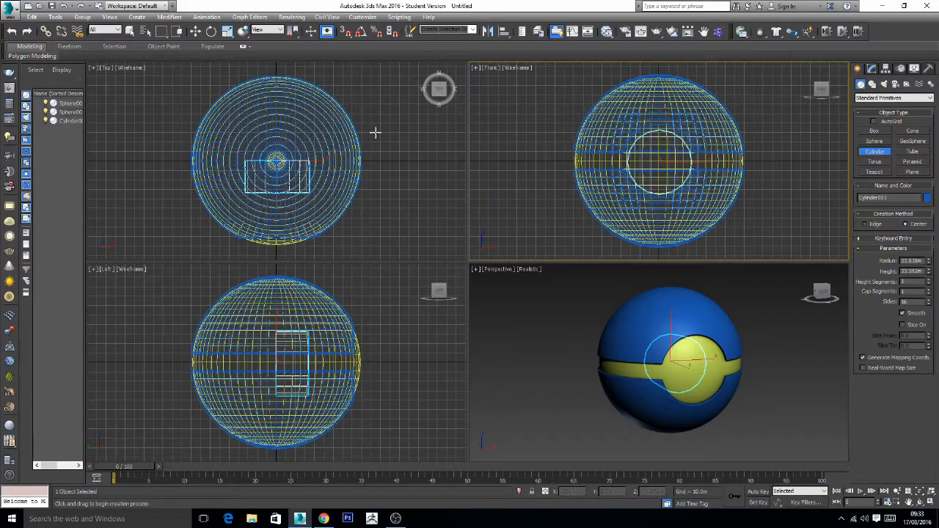
- Move the cylinder forward along Y in the top view to about -56 m, into the shell's round front opening
{"action": "left_click", "coordinate": [195, 31]}
{"action": "right_click", "coordinate": [393, 134]}
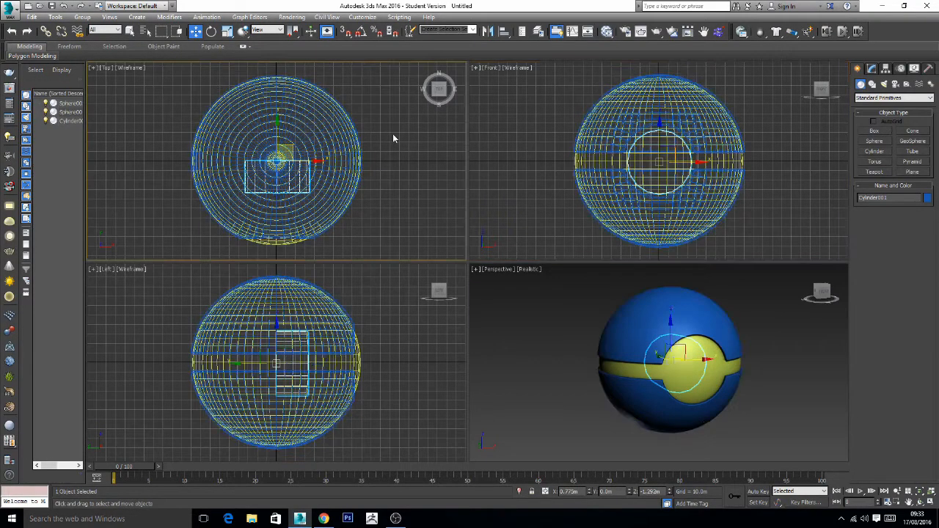
{"action": "left_click_drag", "start_coordinate": [278, 129], "coordinate": [284, 185]}
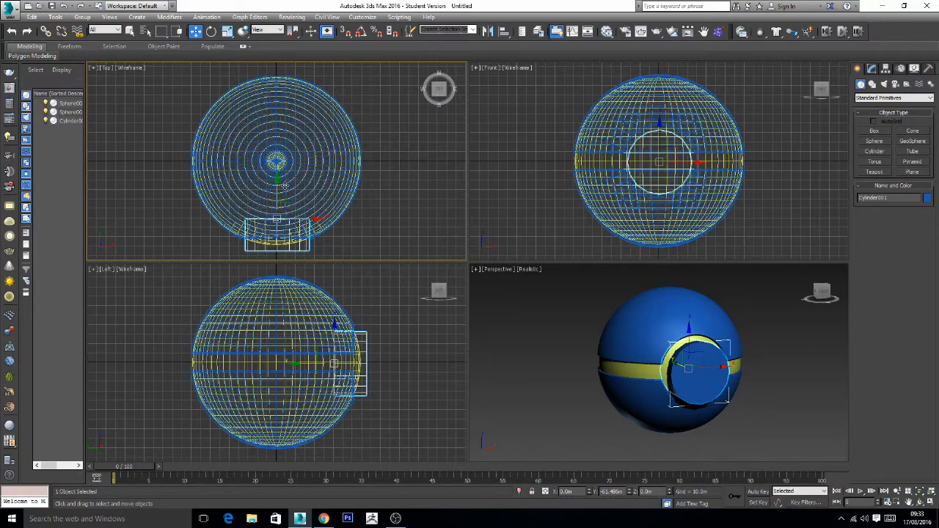
{"action": "left_click_drag", "start_coordinate": [285, 187], "coordinate": [285, 180]}
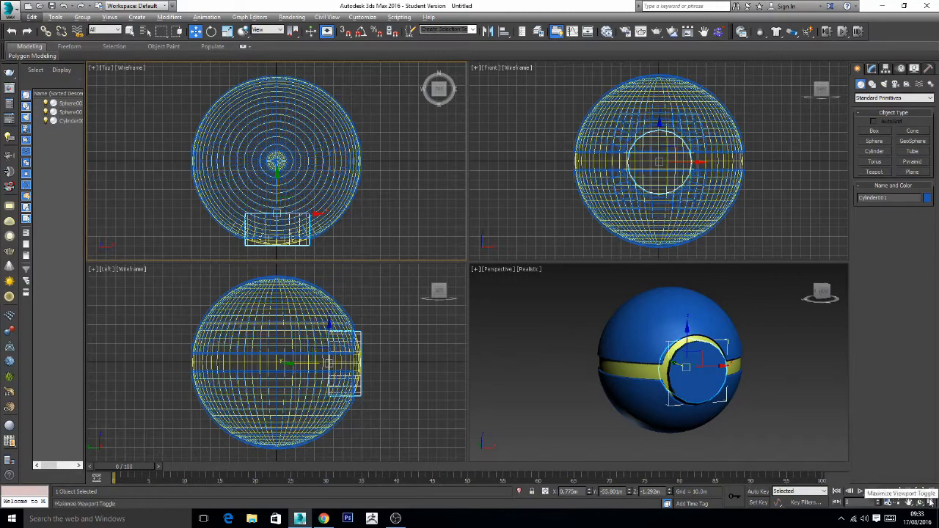
- Convert the cylinder to an Editable Poly and add a TurboSmooth modifier with its effect switched off
{"action": "right_click", "coordinate": [789, 382]}
{"action": "key", "text": "alt+w"}
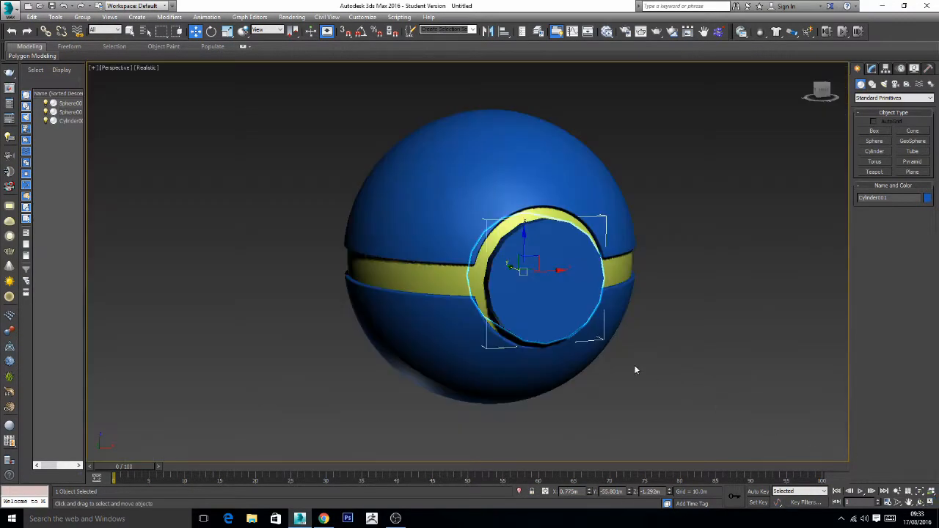
{"action": "mouse_move", "coordinate": [584, 328]}
{"action": "middle_mouse_down", "text": "alt"}
{"action": "mouse_move", "coordinate": [633, 300]}
{"action": "mouse_move", "coordinate": [547, 316]}
{"action": "mouse_move", "coordinate": [575, 321]}
{"action": "middle_mouse_up", "text": "alt"}
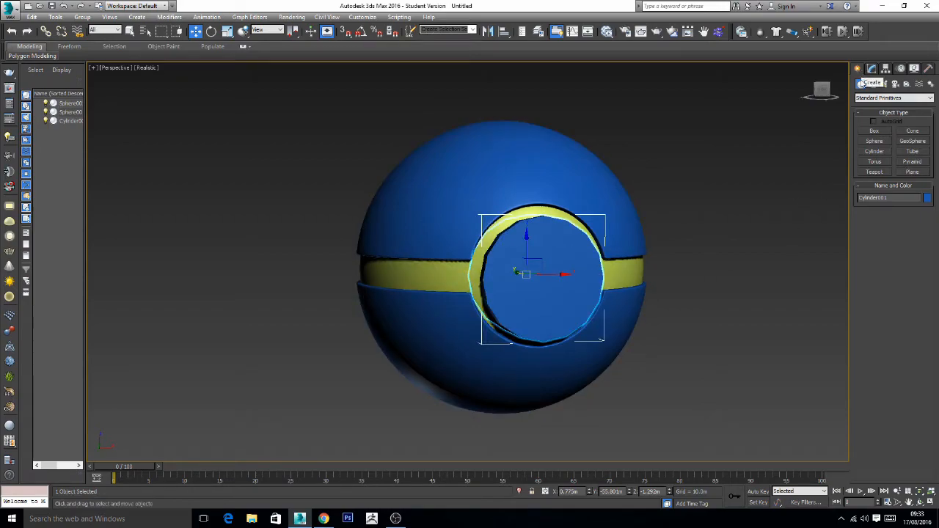
{"action": "right_click", "coordinate": [553, 281]}
{"action": "mouse_move", "coordinate": [632, 378]}
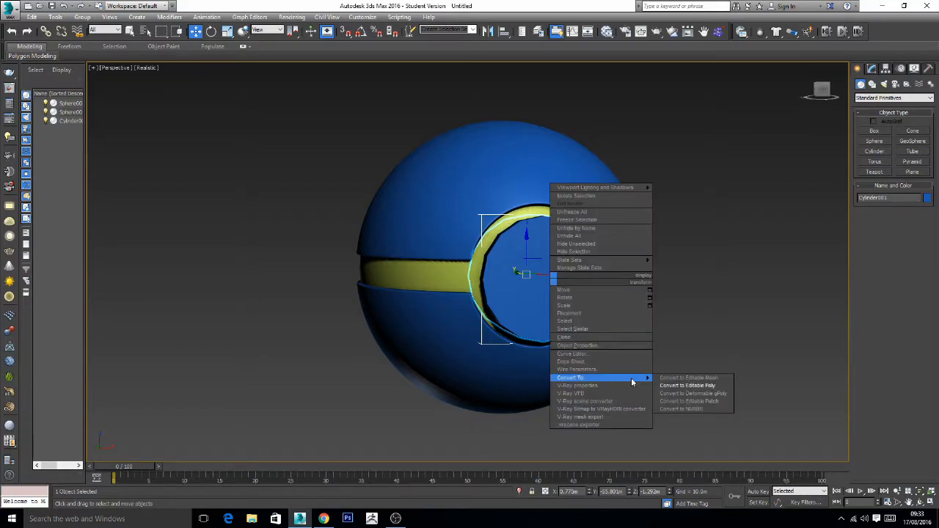
{"action": "left_click", "coordinate": [672, 385]}
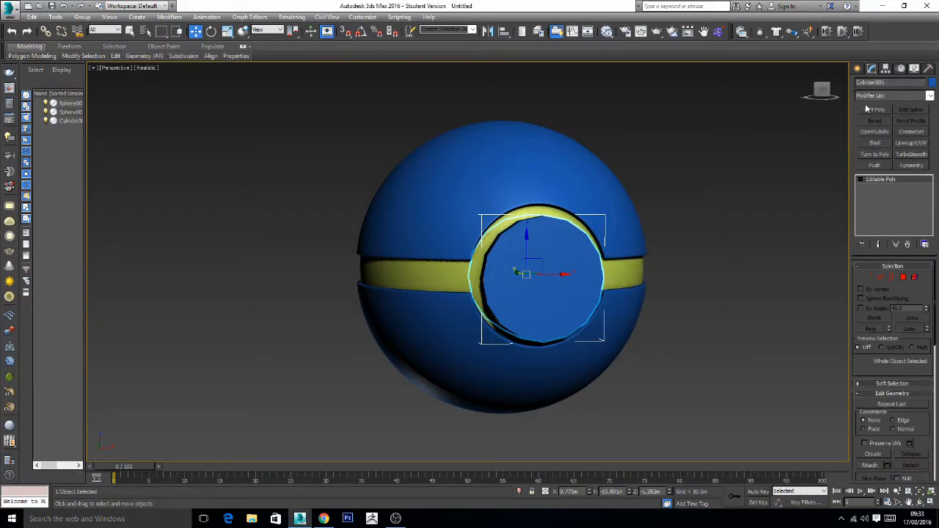
{"action": "left_click", "coordinate": [911, 155]}
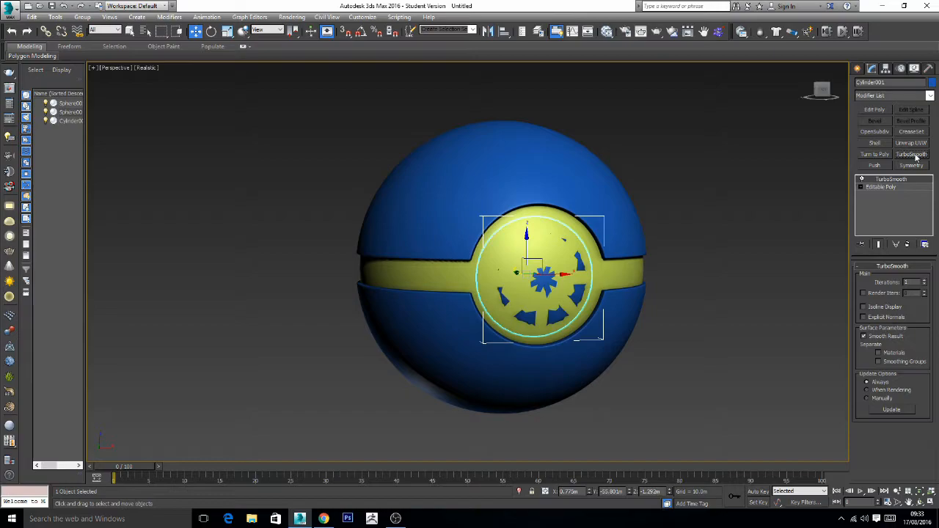
{"action": "left_click", "coordinate": [862, 180]}
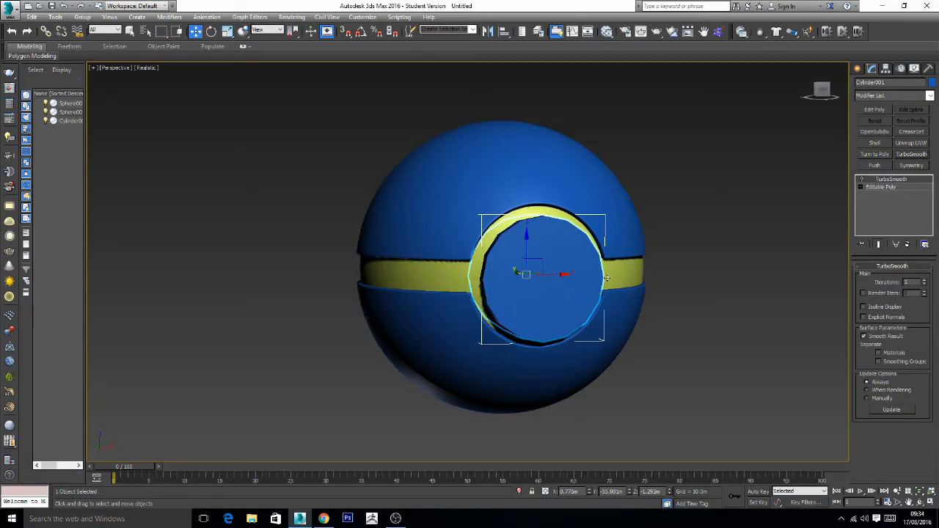
- Delete the cylinder's front and back cap polygons, isolating the cylinder to reach the back one
{"action": "left_click", "coordinate": [863, 188]}
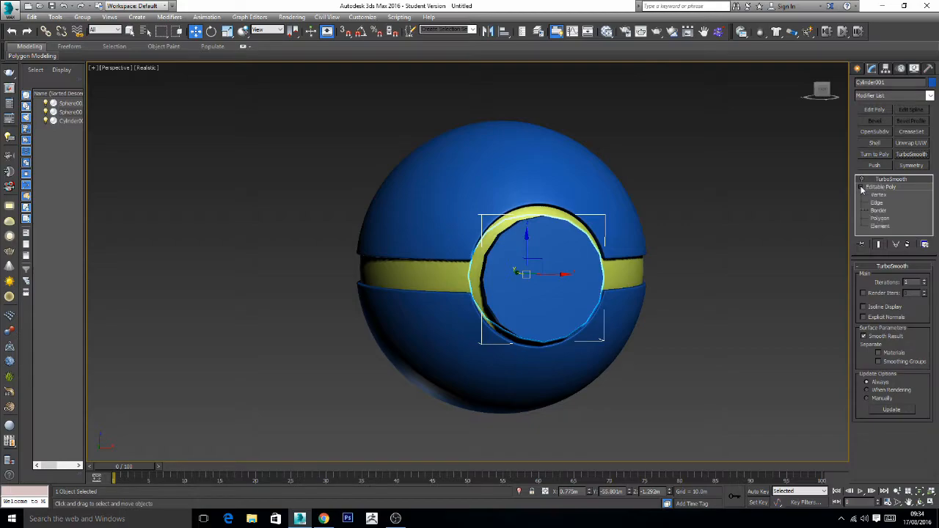
{"action": "left_click", "coordinate": [885, 219]}
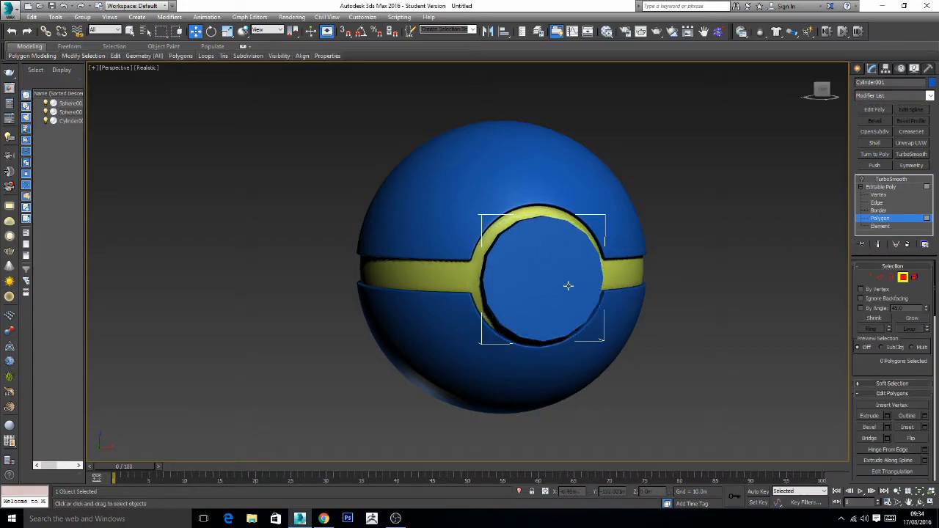
{"action": "left_click", "coordinate": [583, 303]}
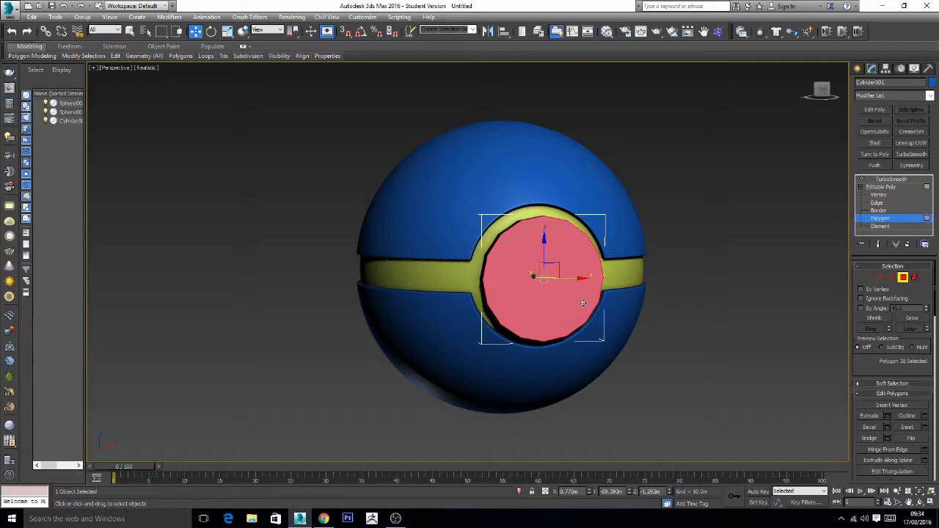
{"action": "key", "text": "Delete"}
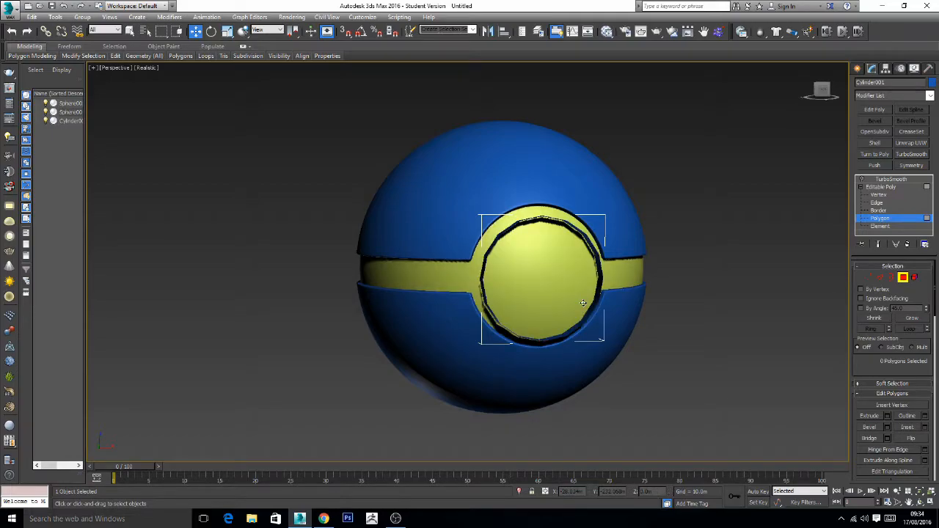
{"action": "left_click", "coordinate": [519, 491]}
{"action": "middle_click_drag", "start_coordinate": [492, 308], "coordinate": [501, 313], "text": "alt"}
{"action": "left_click", "coordinate": [466, 282]}
{"action": "key", "text": "Delete"}
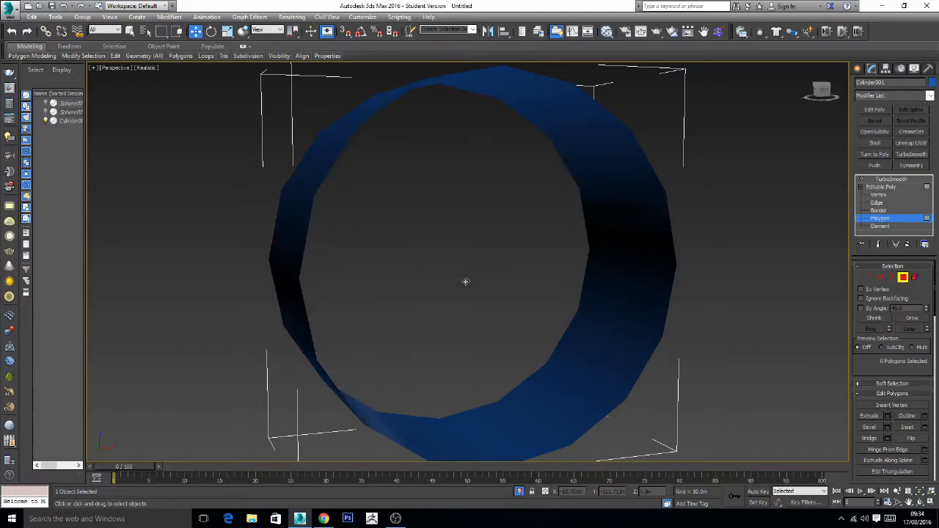
- Extend the cylinder's open front border inward by scaling new faces toward its centre, leaving only a small central hole
{"action": "left_click", "coordinate": [884, 211]}
{"action": "left_click", "coordinate": [671, 292]}
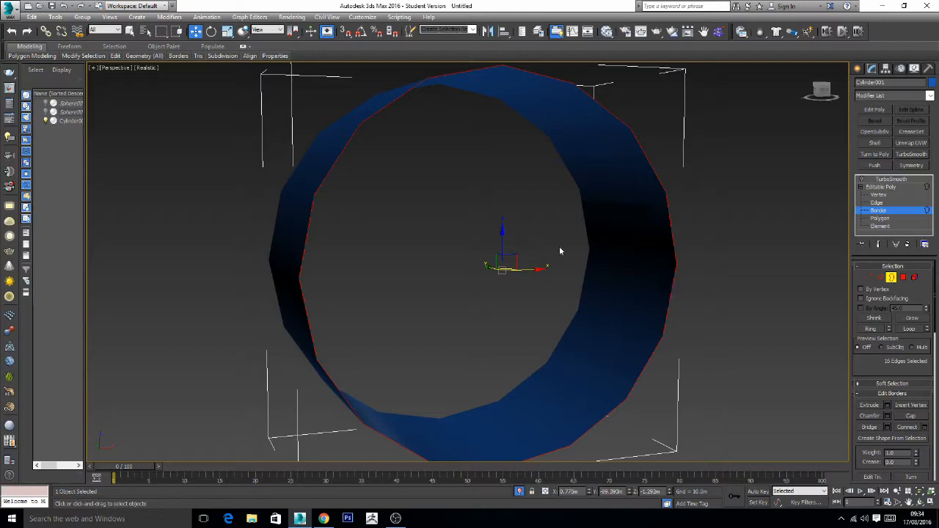
{"action": "left_click", "coordinate": [227, 31]}
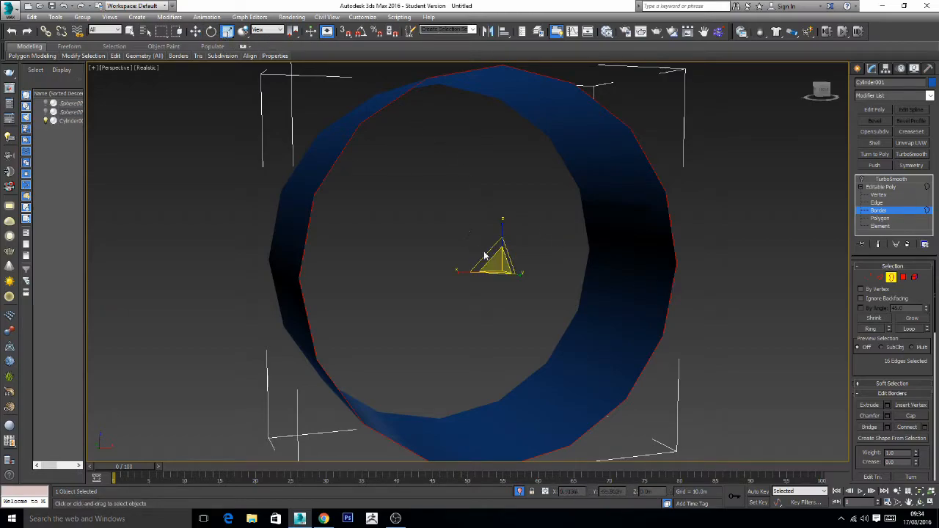
{"action": "left_click_drag", "start_coordinate": [488, 254], "coordinate": [534, 365]}
{"action": "key", "text": "ctrl+z"}
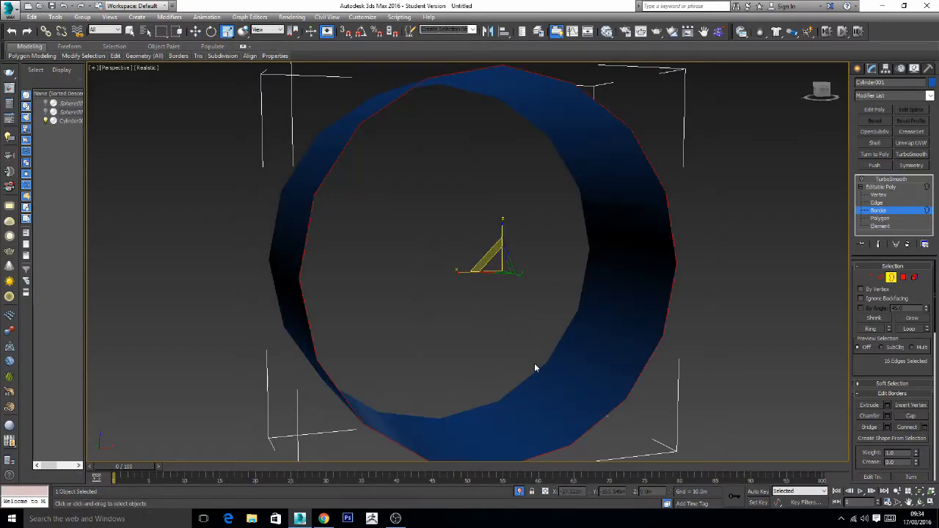
{"action": "left_click_drag", "start_coordinate": [489, 253], "coordinate": [679, 315]}
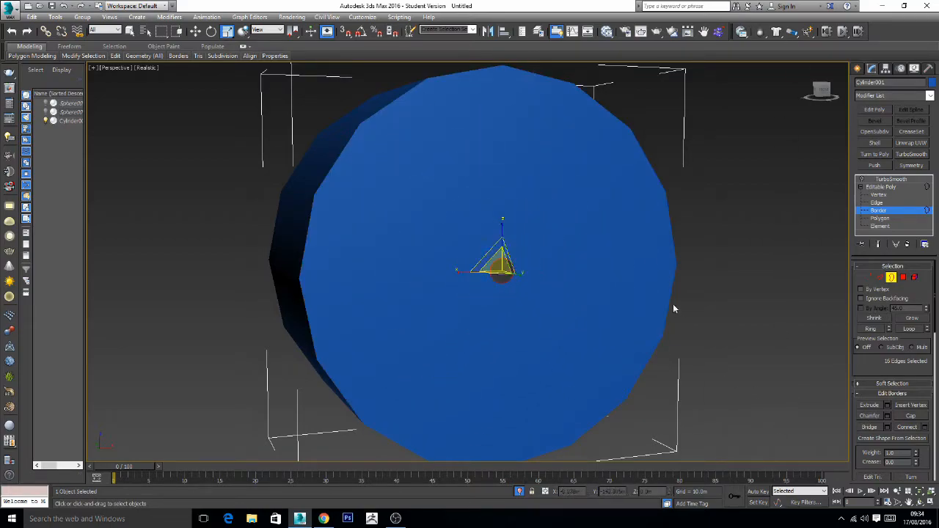
{"action": "left_click", "coordinate": [729, 172]}
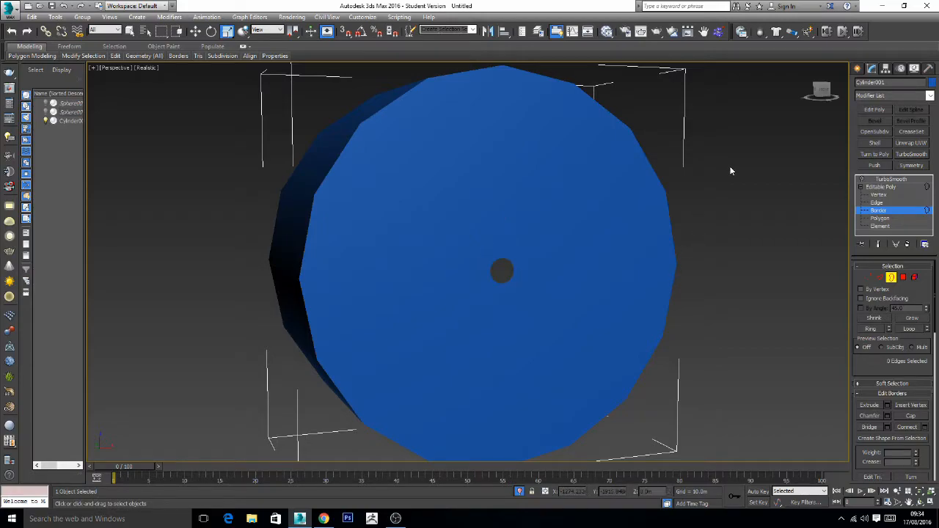
{"action": "left_click", "coordinate": [861, 186]}
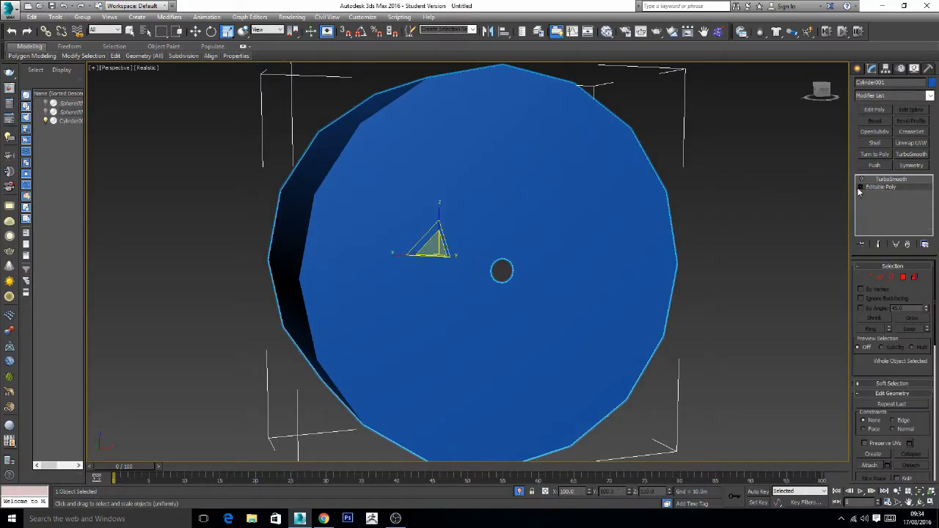
- Turn on the cylinder's TurboSmooth effect and display the perspective view with edged faces
{"action": "left_click", "coordinate": [781, 185]}
{"action": "left_click", "coordinate": [544, 221]}
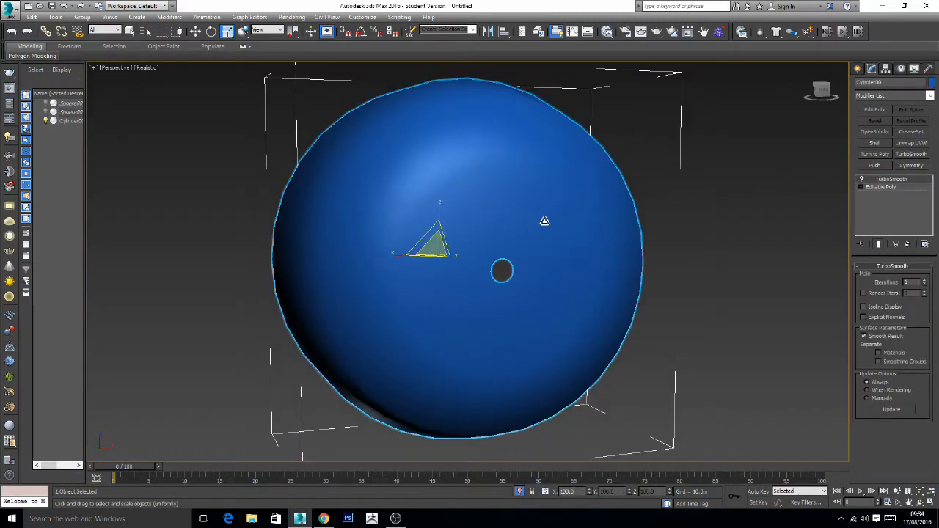
{"action": "left_click_drag", "start_coordinate": [544, 221], "coordinate": [563, 226]}
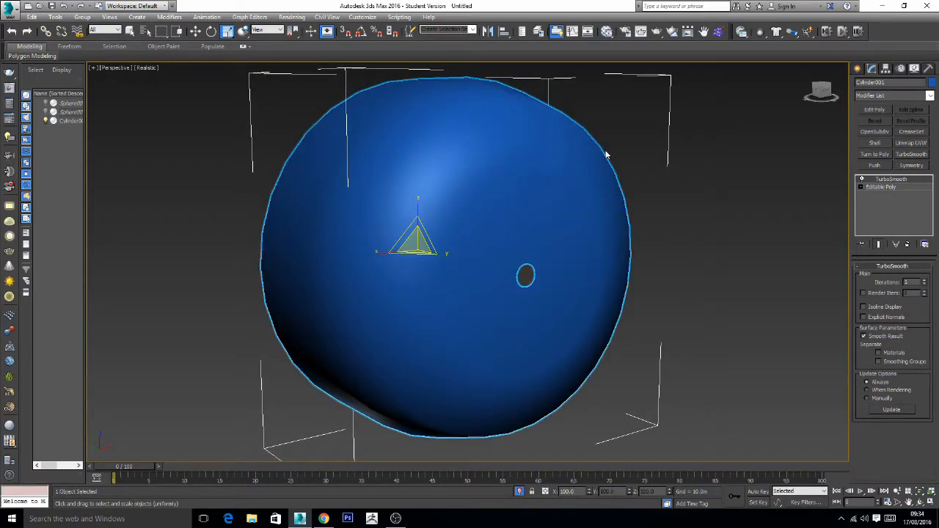
{"action": "left_click", "coordinate": [154, 68]}
{"action": "left_click", "coordinate": [190, 111]}
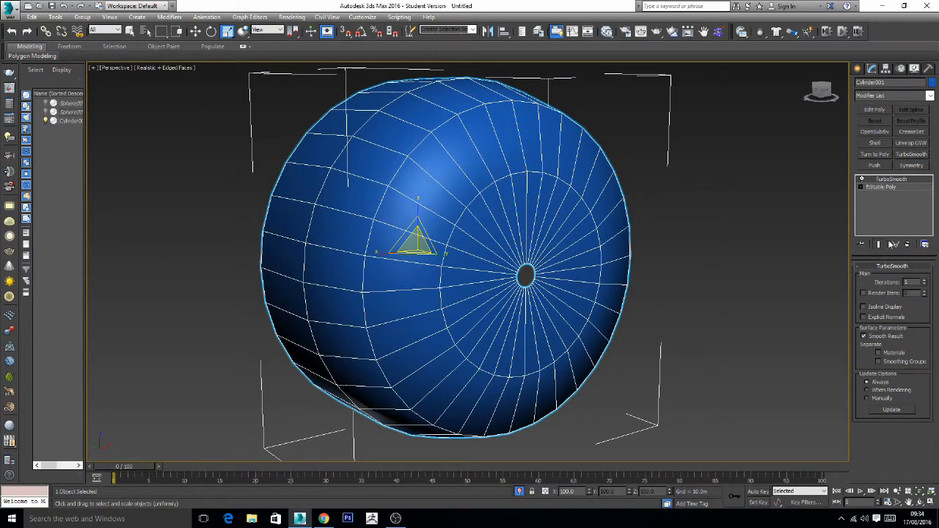
- Chamfer the edge loop around the cylinder's front rim by about 0.25 m with 1 segment, with the smoothed result shown
{"action": "left_click", "coordinate": [879, 186]}
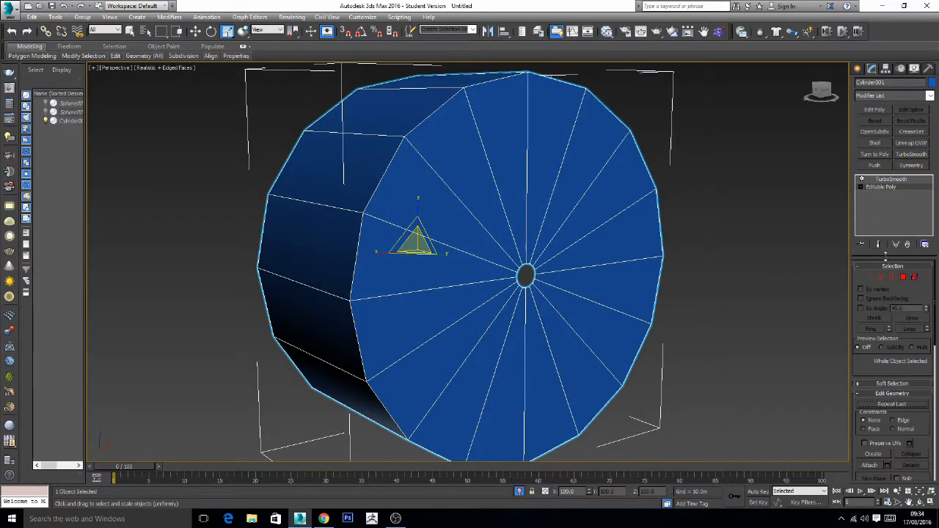
{"action": "left_click", "coordinate": [881, 279]}
{"action": "double_click", "coordinate": [387, 164]}
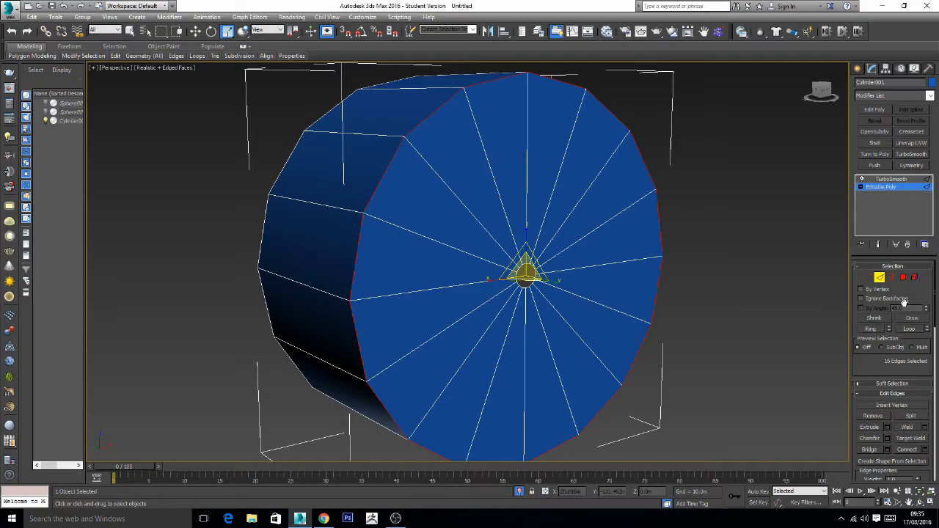
{"action": "left_click", "coordinate": [879, 245]}
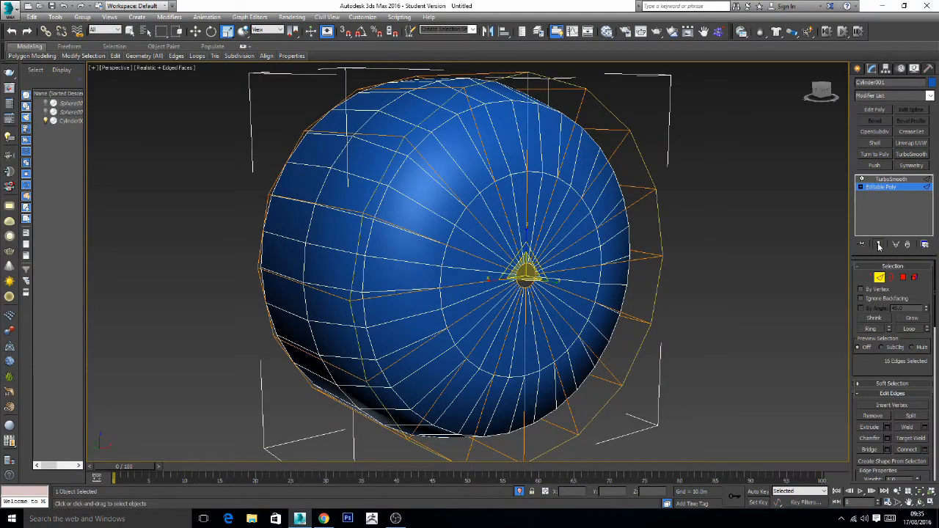
{"action": "left_click_drag", "start_coordinate": [931, 376], "coordinate": [926, 231]}
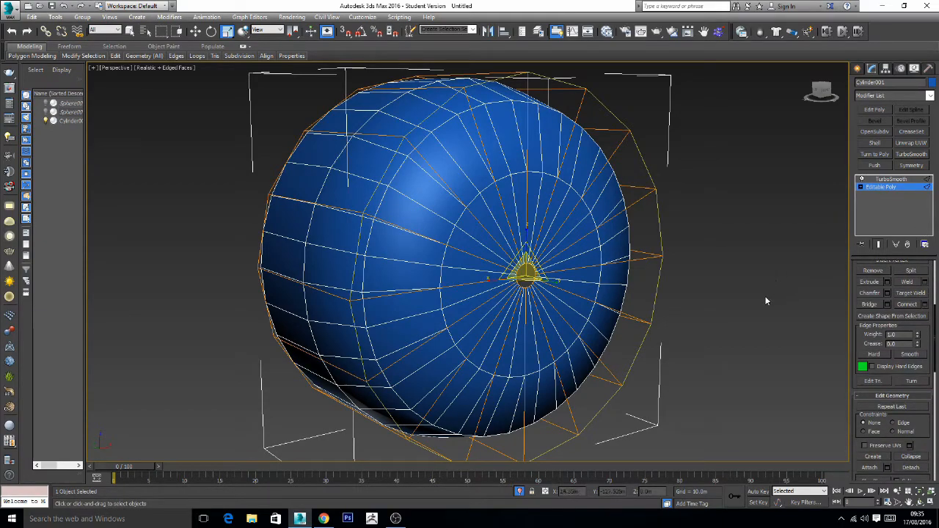
{"action": "left_click", "coordinate": [888, 293]}
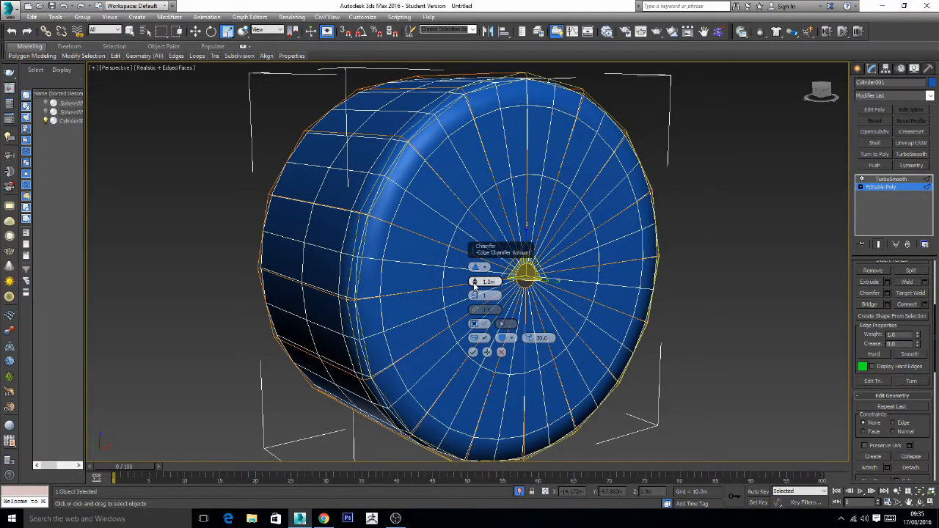
{"action": "left_click_drag", "start_coordinate": [475, 282], "coordinate": [475, 292]}
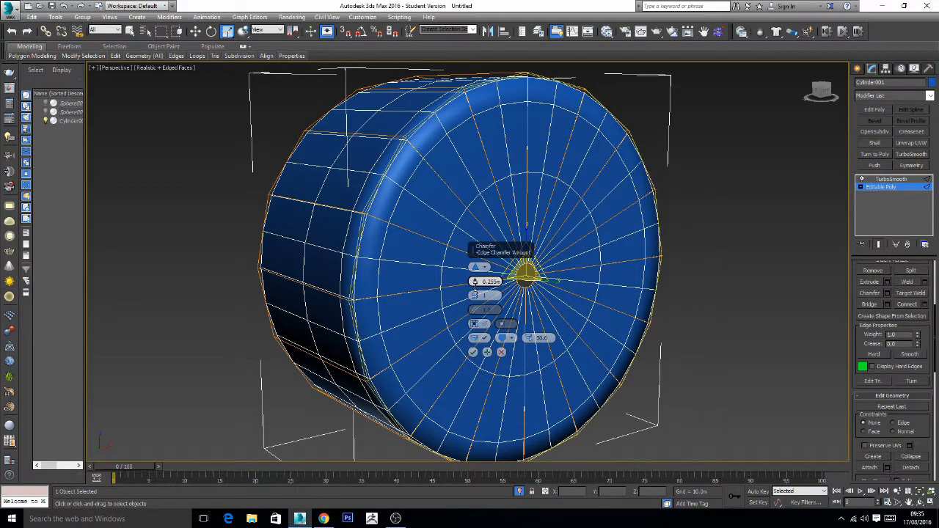
{"action": "left_click", "coordinate": [473, 352]}
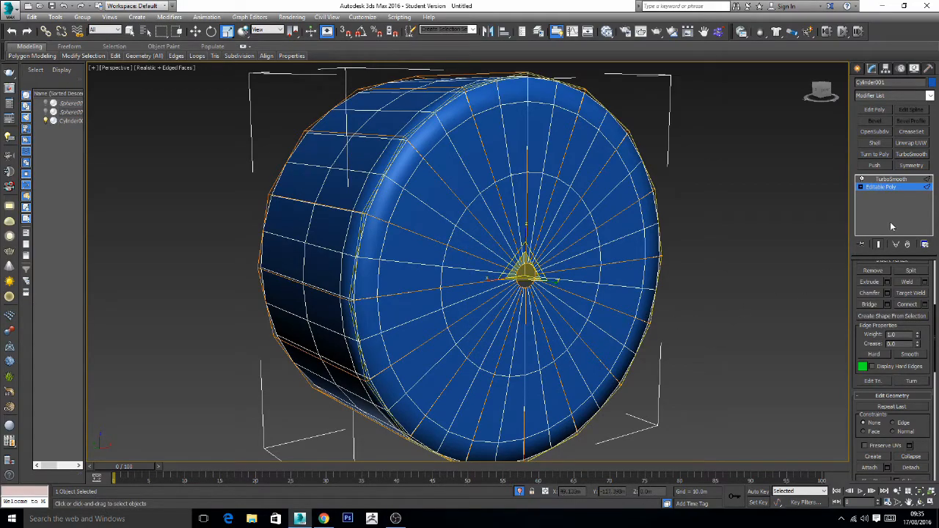
{"action": "left_click", "coordinate": [861, 188]}
{"action": "left_click", "coordinate": [880, 188]}
{"action": "left_click", "coordinate": [861, 187]}
{"action": "left_click", "coordinate": [753, 207]}
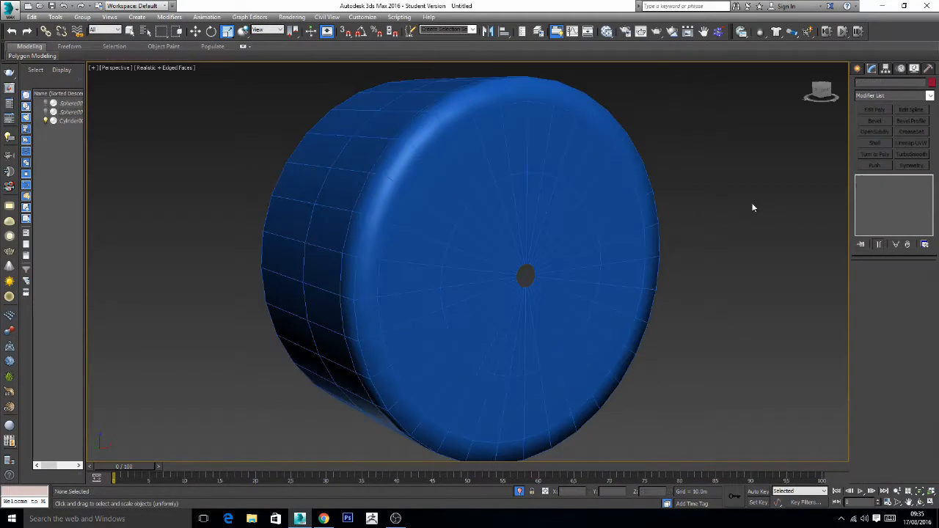
- Raise the cylinder's TurboSmooth iterations to 3 and hide the edged faces in the perspective view
{"action": "left_click", "coordinate": [629, 218]}
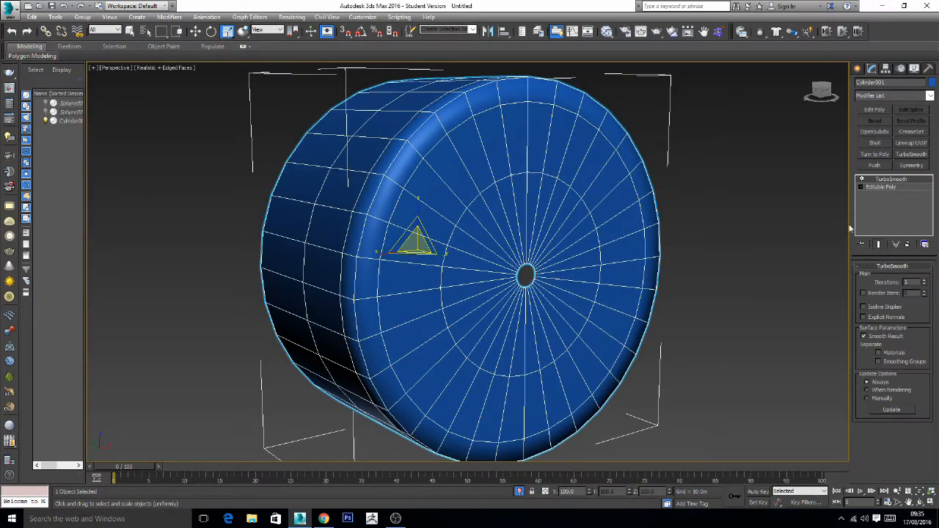
{"action": "left_click", "coordinate": [925, 281]}
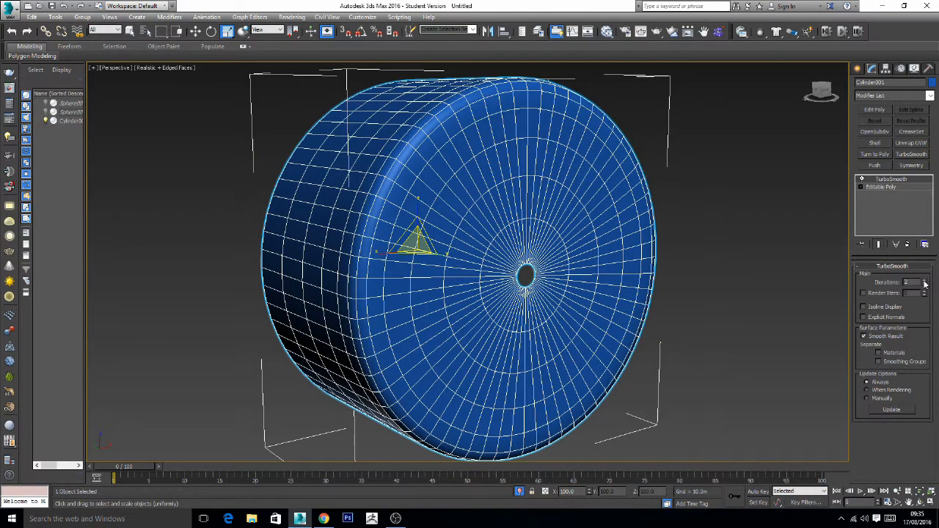
{"action": "left_click", "coordinate": [926, 281]}
{"action": "left_click", "coordinate": [716, 276]}
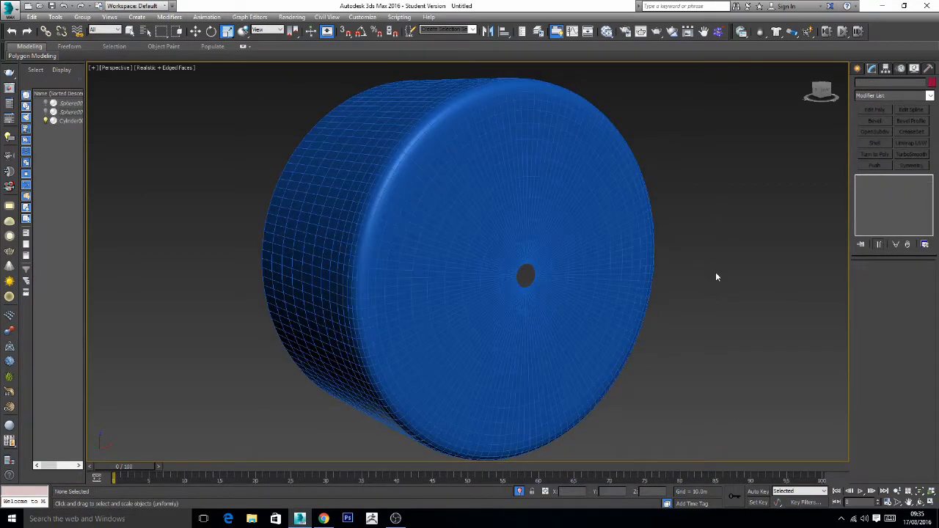
{"action": "left_click", "coordinate": [179, 69]}
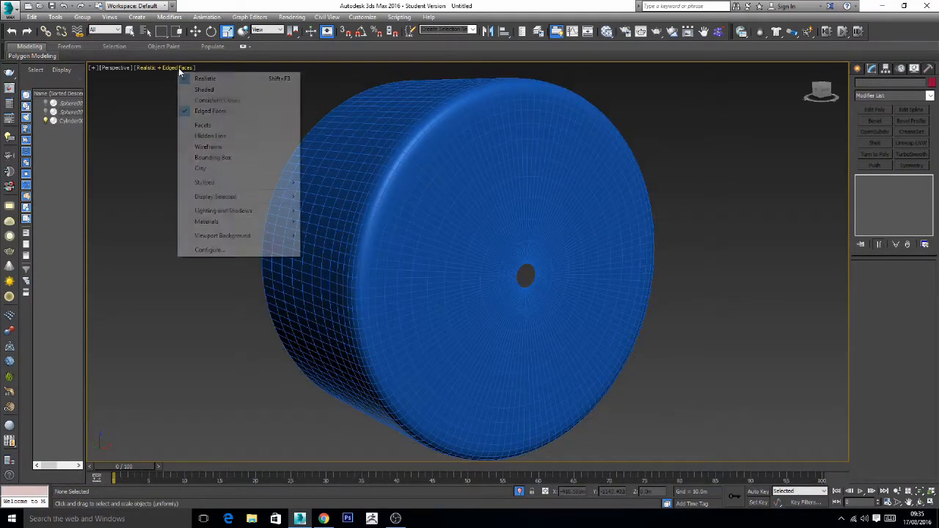
{"action": "left_click", "coordinate": [206, 111]}
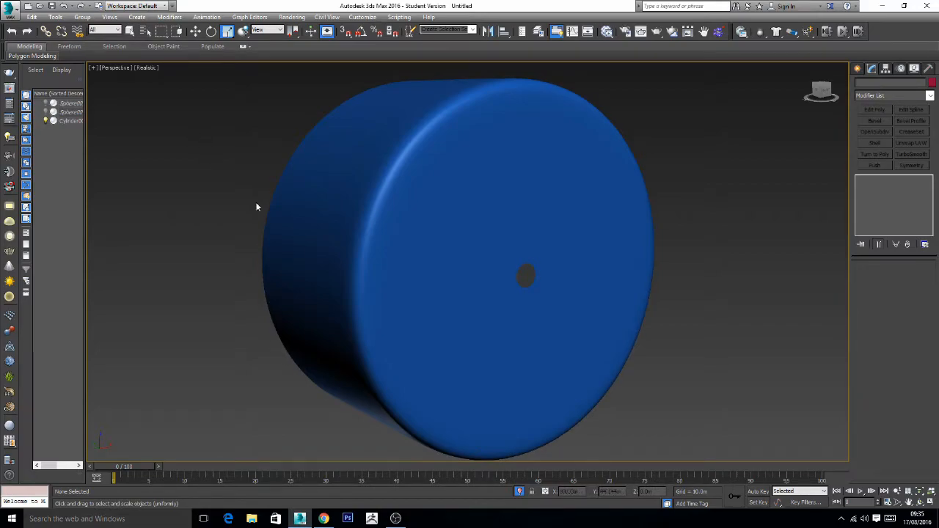
- Exit isolation to examine the smoothed cylinder inside the shell's front opening, and isolate the cylinder again
{"action": "scroll", "coordinate": [321, 258], "scroll_direction": "down", "scroll_amount": 8}
{"action": "middle_click_drag", "start_coordinate": [322, 259], "coordinate": [428, 266]}
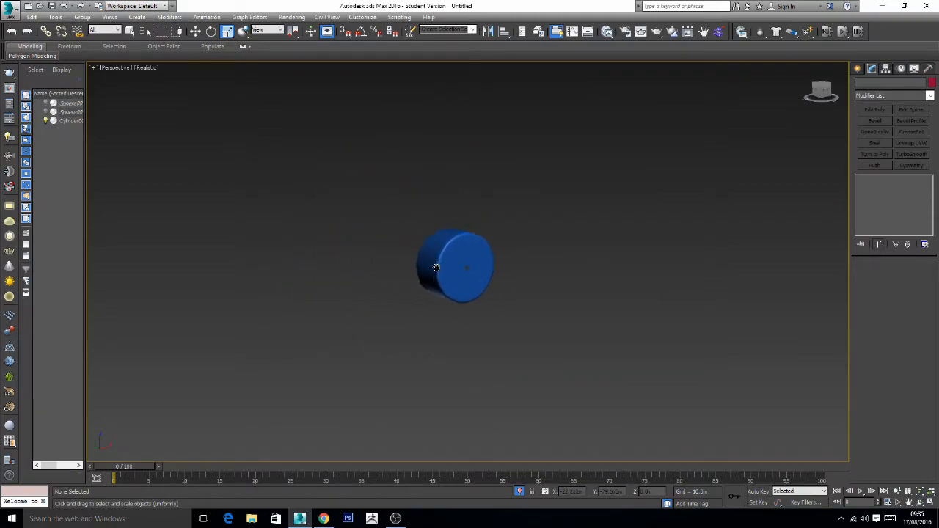
{"action": "left_click", "coordinate": [521, 491]}
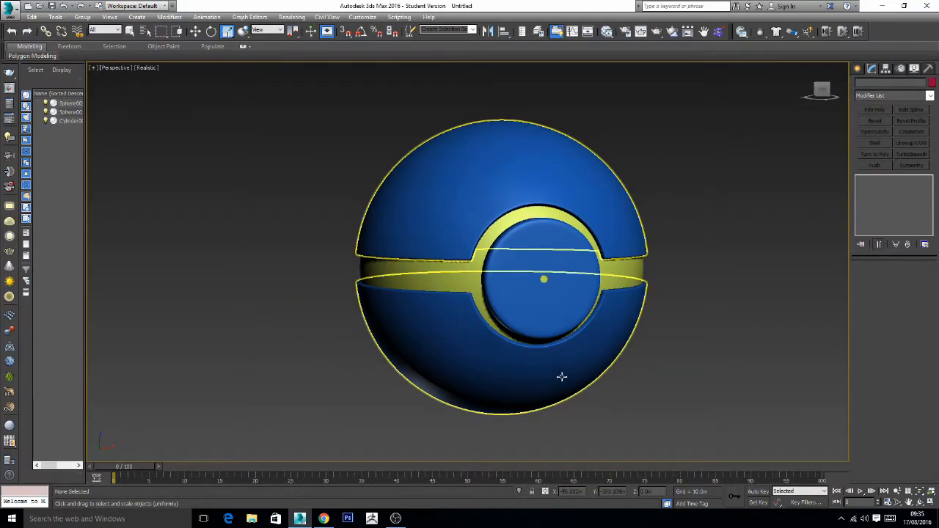
{"action": "middle_click_drag", "start_coordinate": [585, 334], "coordinate": [599, 346], "text": "alt"}
{"action": "scroll", "coordinate": [607, 316], "scroll_direction": "up", "scroll_amount": 5}
{"action": "key", "text": "alt+q"}
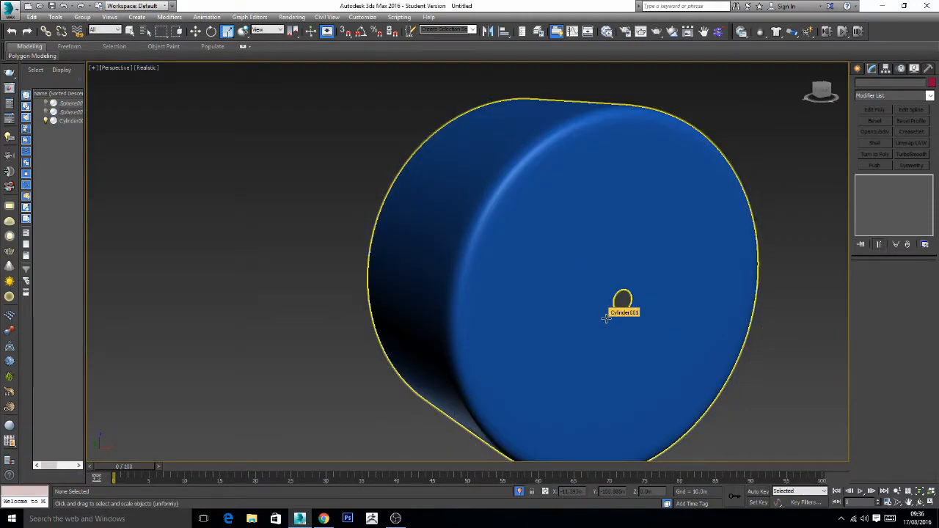
- Undo the TurboSmooth iteration changes and the chamfer on the cylinder's front rim
{"action": "middle_click_drag", "start_coordinate": [566, 279], "coordinate": [518, 264]}
{"action": "left_click", "coordinate": [519, 262]}
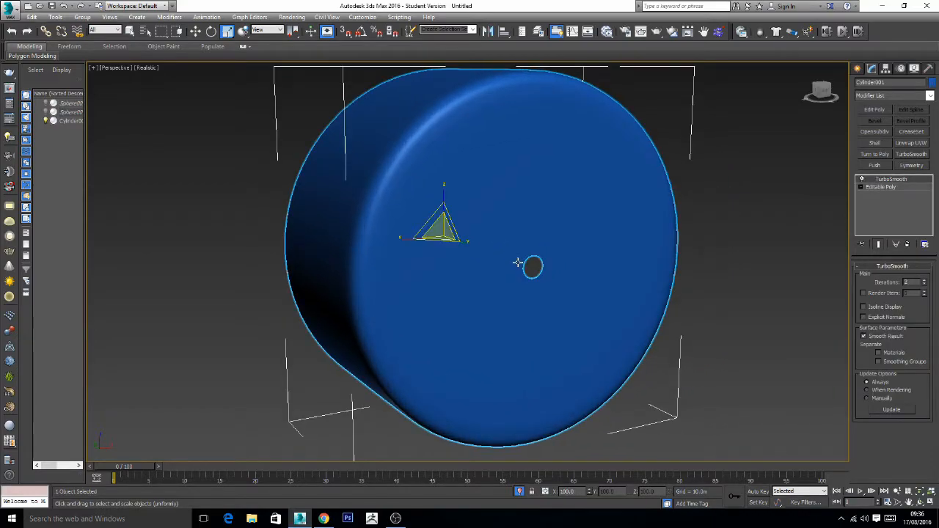
{"action": "key", "text": "ctrl+z"}
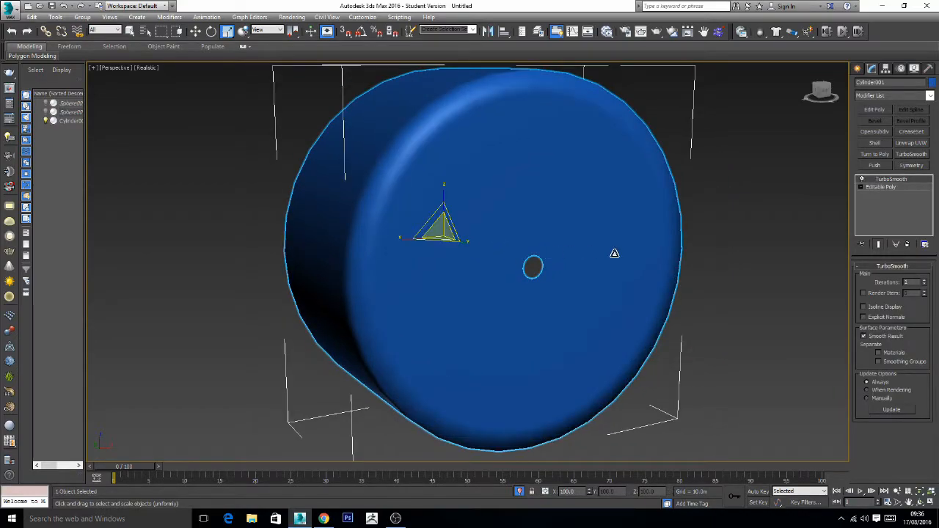
{"action": "key", "text": "ctrl+z"}
{"action": "key", "text": "ctrl+z"}
{"action": "key", "text": "ctrl+z"}
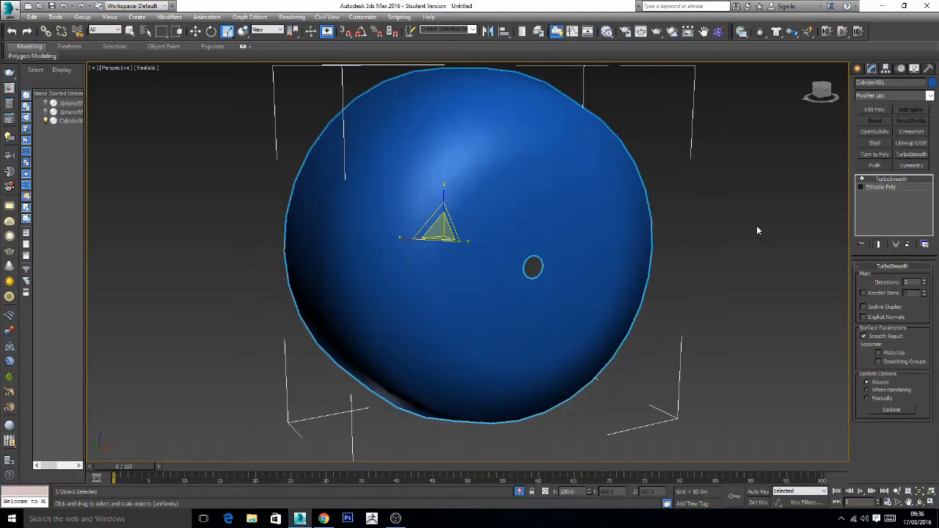
- Replace the cylinder's TurboSmooth modifier with an OpenSubdiv modifier
{"action": "middle_click_drag", "start_coordinate": [761, 231], "coordinate": [758, 239]}
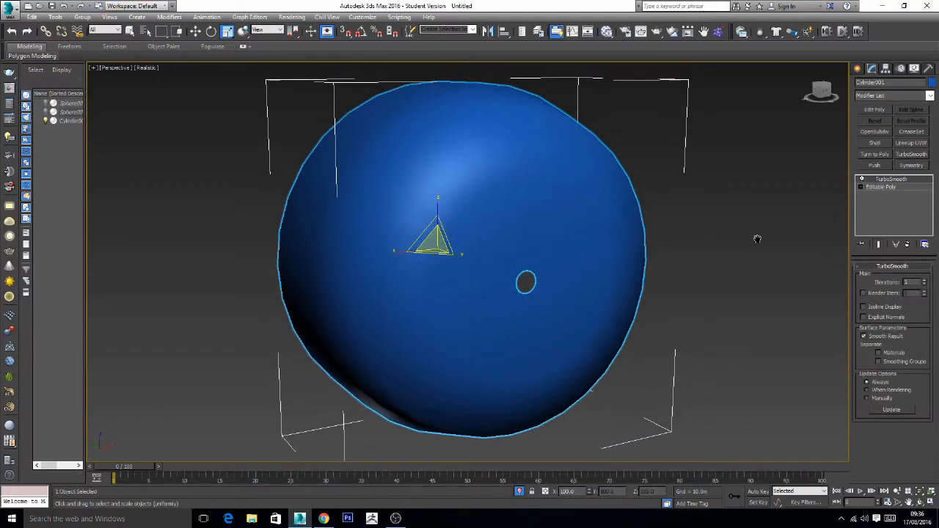
{"action": "left_click", "coordinate": [888, 189]}
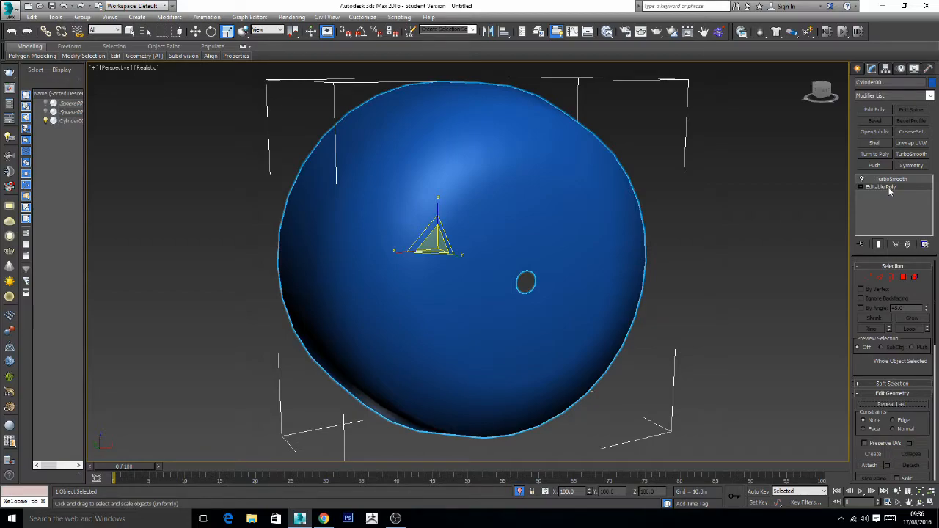
{"action": "left_click", "coordinate": [896, 179]}
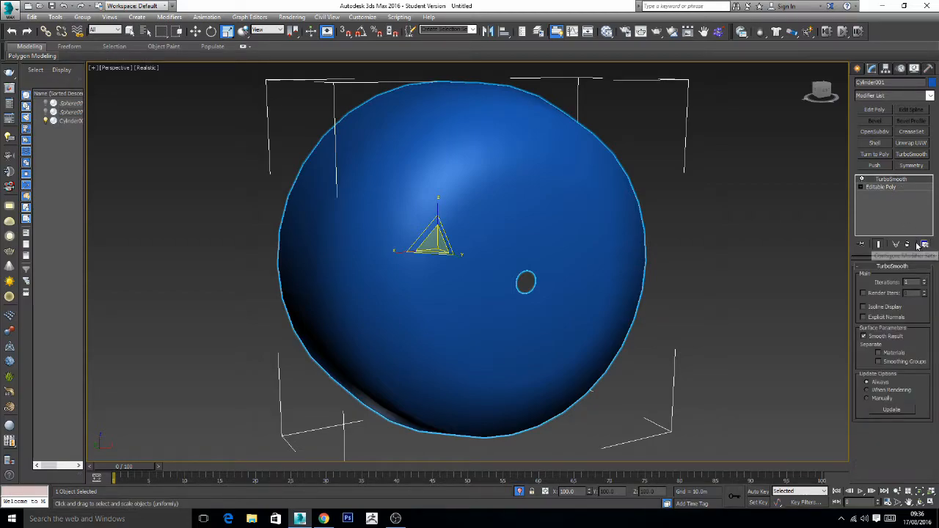
{"action": "left_click", "coordinate": [908, 245]}
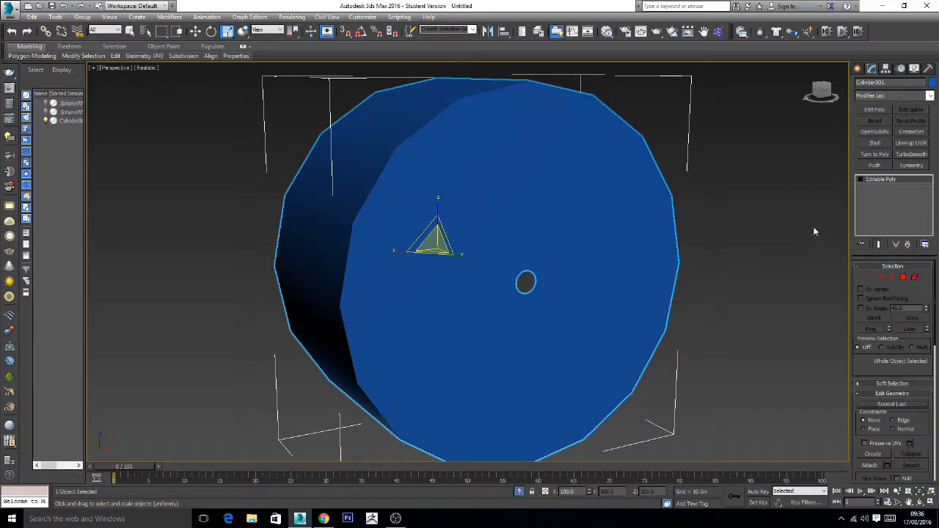
{"action": "left_click", "coordinate": [876, 132]}
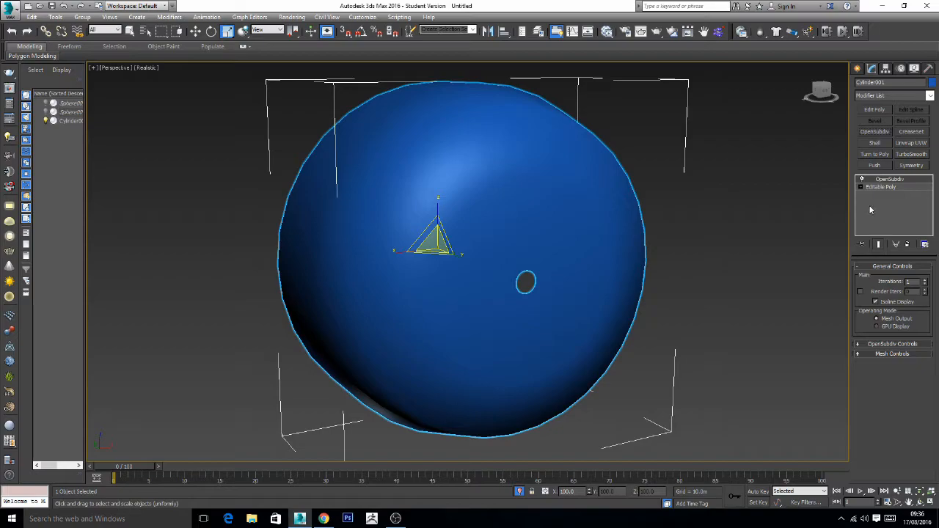
- Set the crease of the edge loop on the cylinder's front rim to 1 beneath the OpenSubdiv modifier
{"action": "left_click", "coordinate": [888, 189]}
{"action": "left_click", "coordinate": [880, 244]}
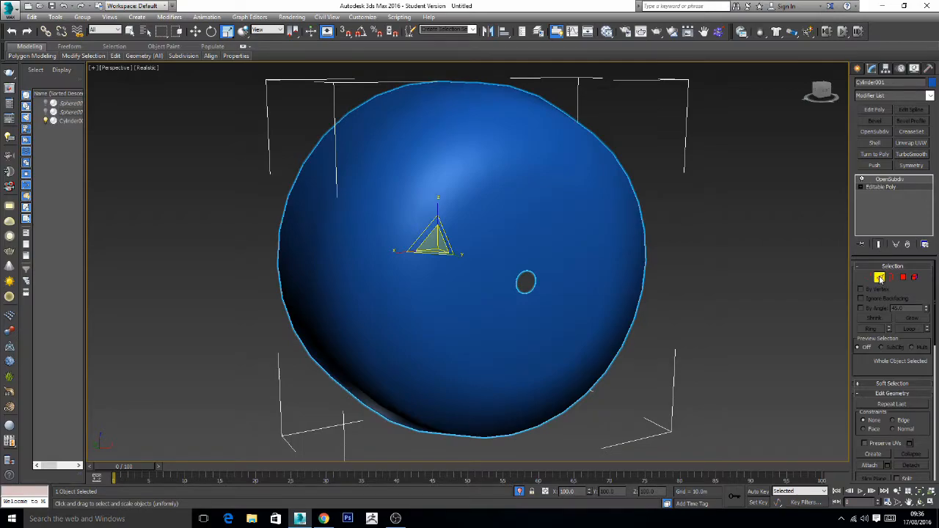
{"action": "left_click", "coordinate": [880, 276]}
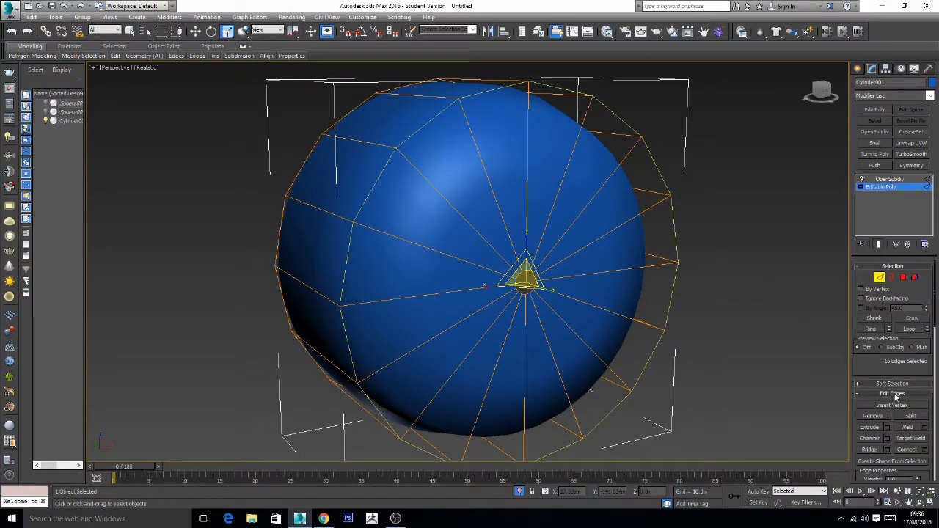
{"action": "scroll", "coordinate": [920, 359], "scroll_direction": "down", "scroll_amount": 3}
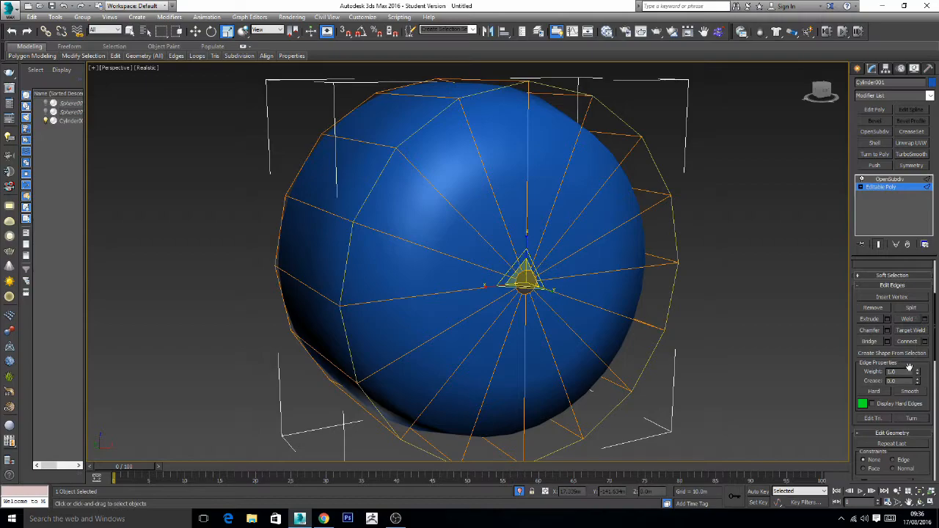
{"action": "left_click_drag", "start_coordinate": [904, 382], "coordinate": [873, 382]}
{"action": "type", "text": "1"}
{"action": "key", "text": "Return"}
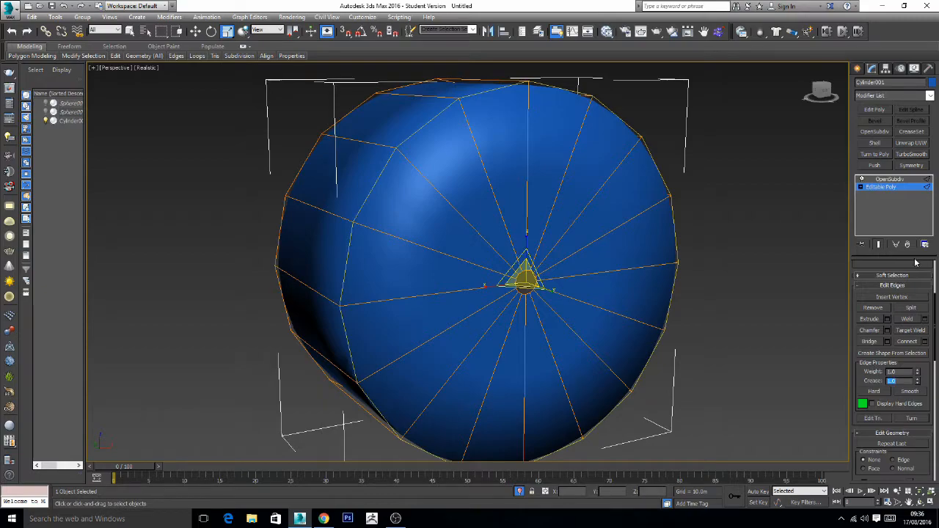
- Raise the cylinder's OpenSubdiv iterations to 5 and deselect the cylinder to examine its smoothed rim
{"action": "left_click", "coordinate": [888, 180]}
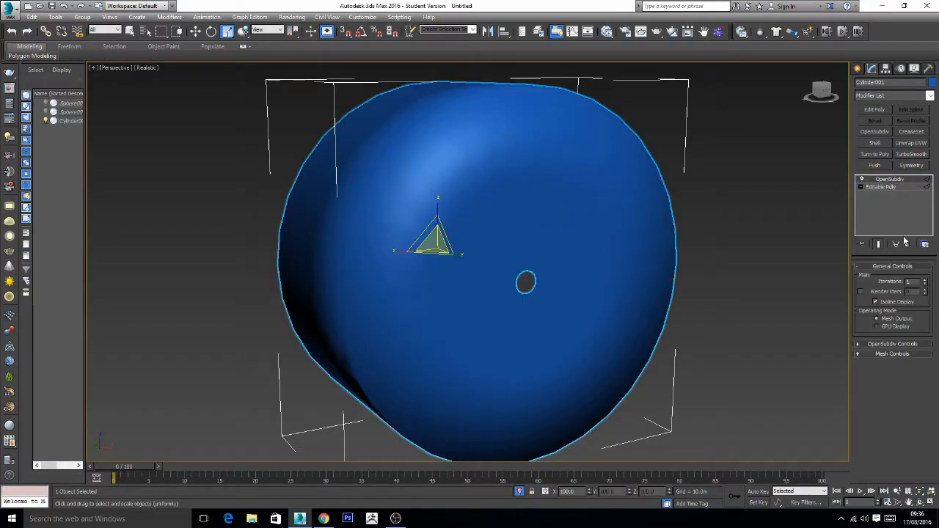
{"action": "left_click", "coordinate": [925, 281]}
{"action": "left_click", "coordinate": [926, 281]}
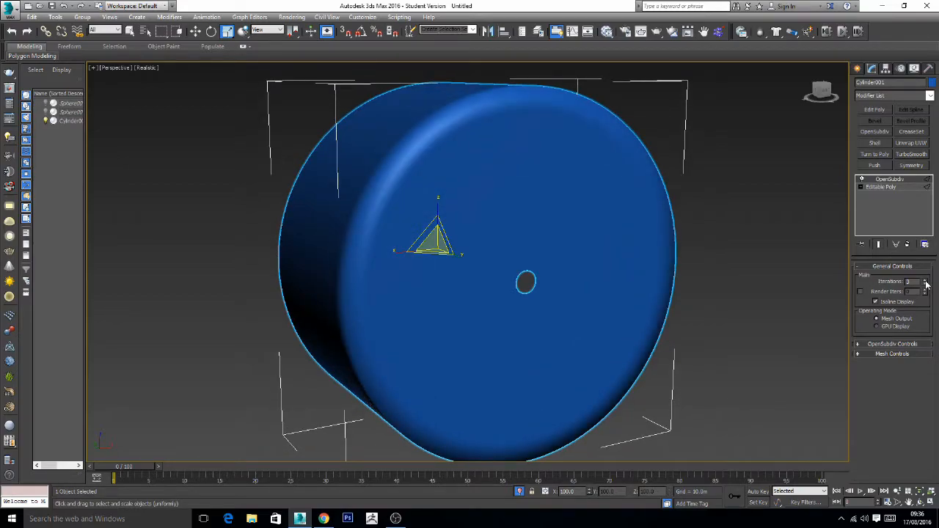
{"action": "left_click", "coordinate": [925, 281]}
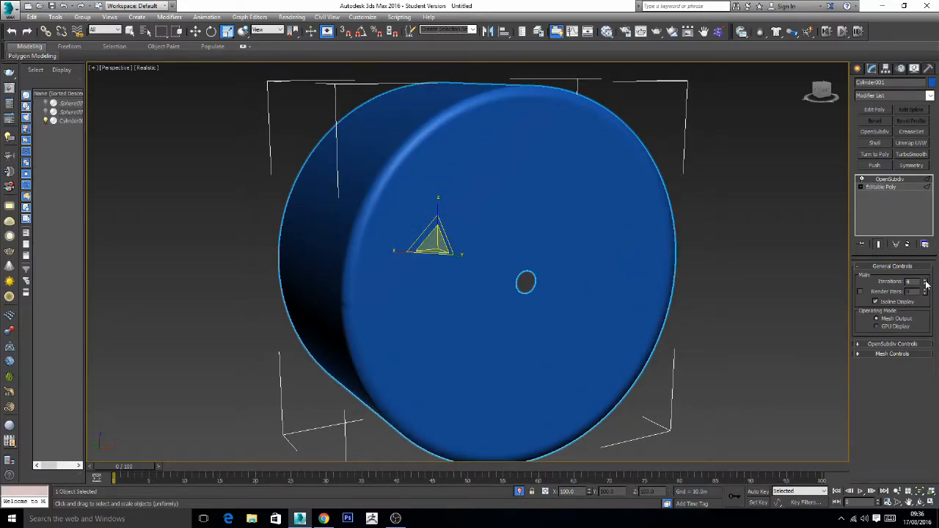
{"action": "left_click", "coordinate": [745, 268]}
{"action": "scroll", "coordinate": [726, 333], "scroll_direction": "down", "scroll_amount": 5}
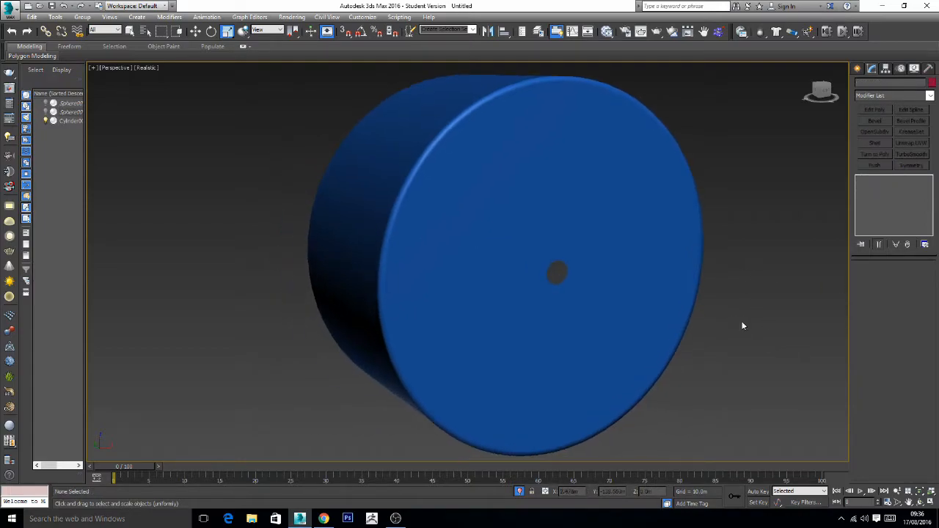
{"action": "mouse_move", "coordinate": [702, 338]}
{"action": "middle_mouse_down", "text": "alt"}
{"action": "mouse_move", "coordinate": [711, 340]}
{"action": "mouse_move", "coordinate": [694, 336]}
{"action": "middle_mouse_up", "text": "alt"}
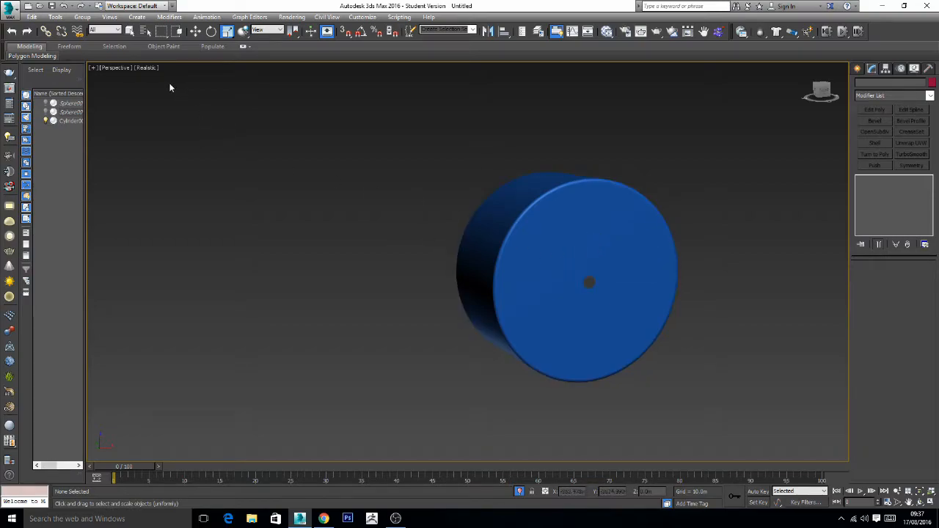
{"action": "middle_click_drag", "start_coordinate": [625, 271], "coordinate": [592, 269]}
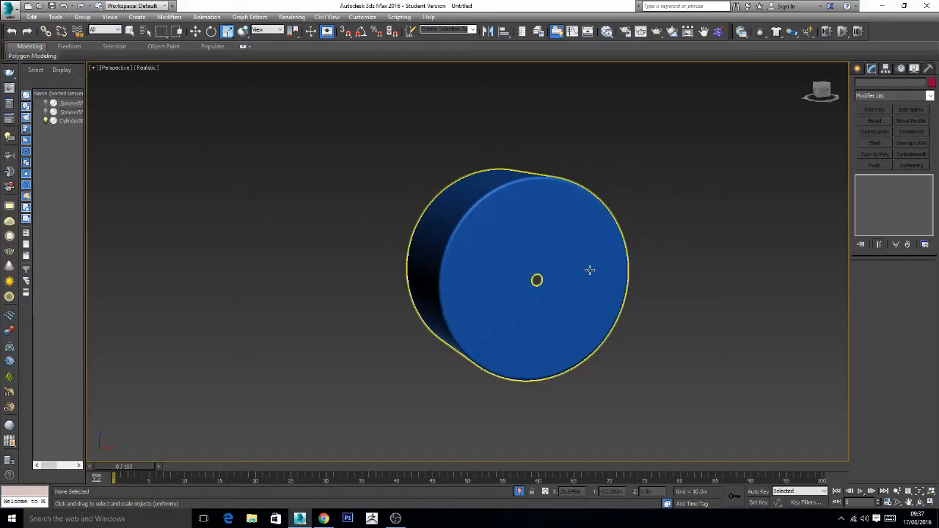
- Turn off OpenSubdiv and connect the radial edges of the cylinder's front cap with one segment, slid slightly toward the rim
{"action": "left_click", "coordinate": [591, 268]}
{"action": "left_click", "coordinate": [862, 179]}
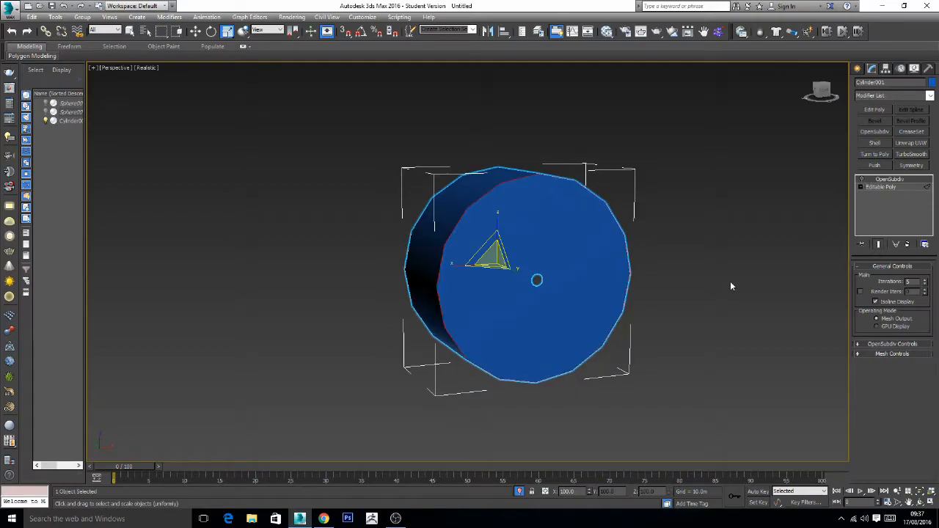
{"action": "left_click", "coordinate": [880, 187]}
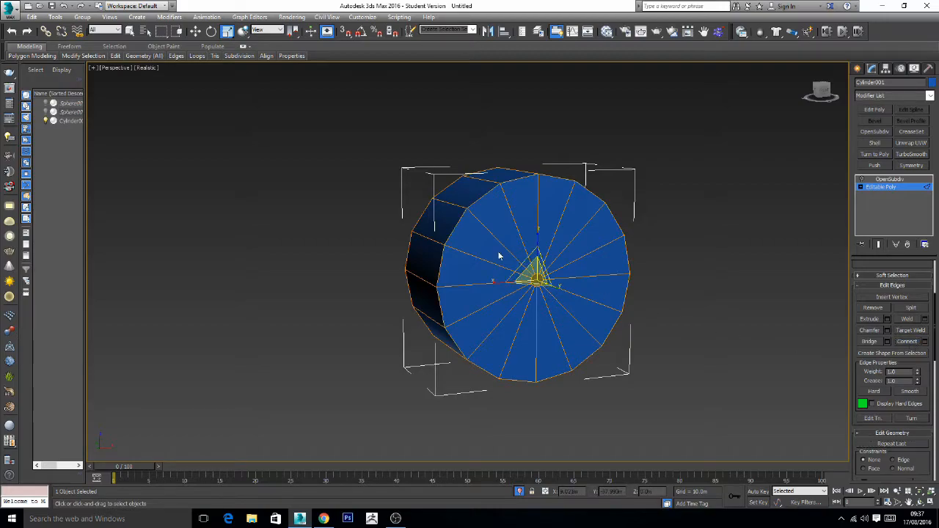
{"action": "left_click", "coordinate": [767, 317]}
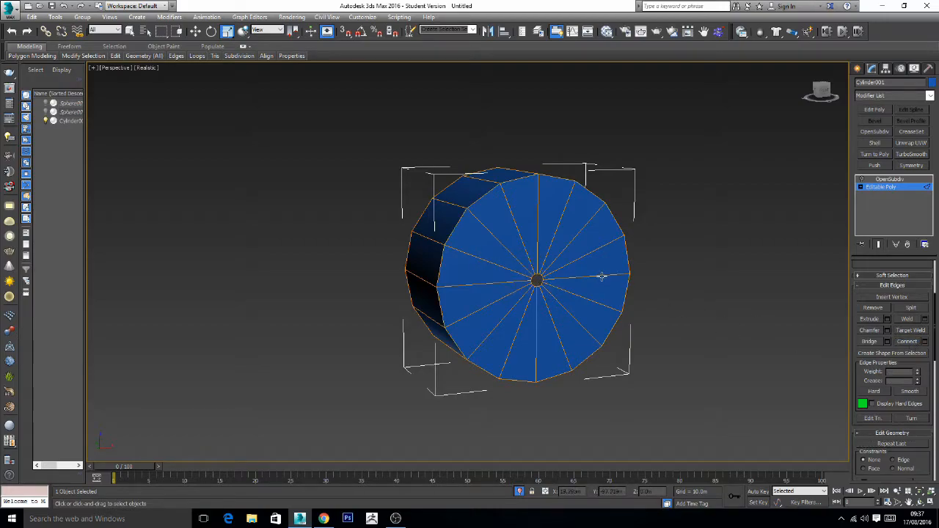
{"action": "left_click", "coordinate": [602, 276]}
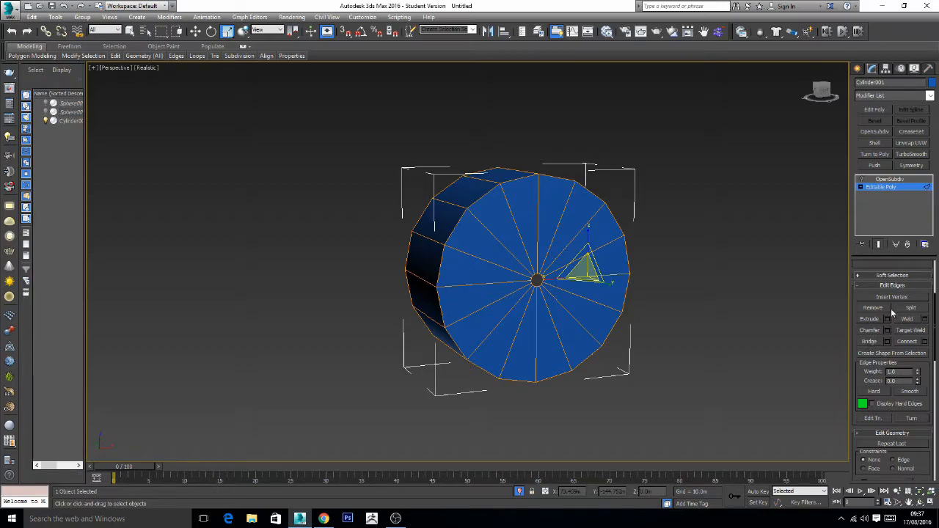
{"action": "scroll", "coordinate": [891, 323], "scroll_direction": "up", "scroll_amount": 3}
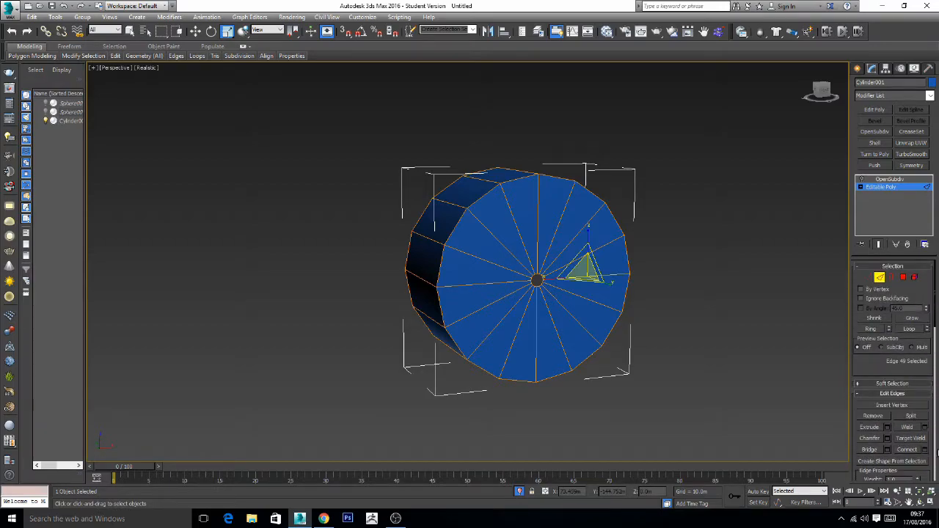
{"action": "left_click", "coordinate": [871, 330]}
{"action": "left_click", "coordinate": [925, 450]}
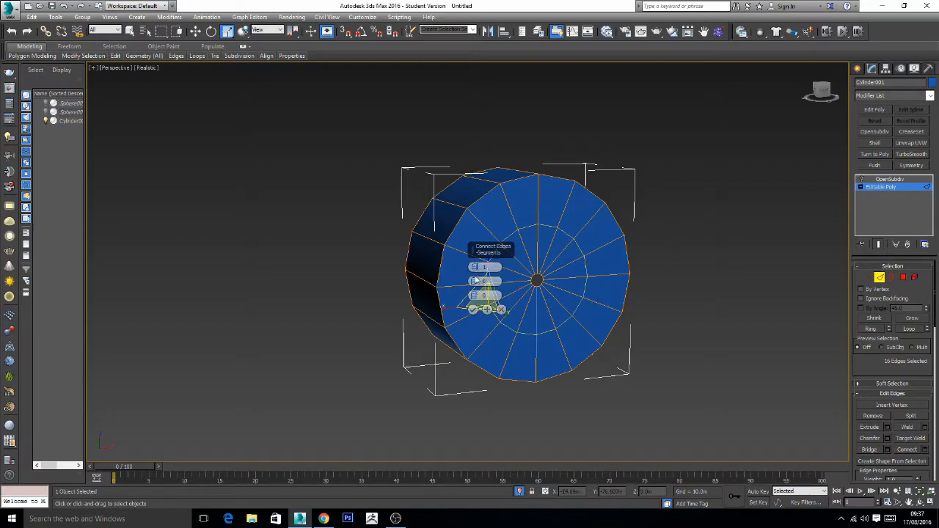
{"action": "mouse_move", "coordinate": [475, 296]}
{"action": "left_mouse_down"}
{"action": "mouse_move", "coordinate": [475, 284]}
{"action": "mouse_move", "coordinate": [478, 336]}
{"action": "mouse_move", "coordinate": [478, 307]}
{"action": "left_mouse_up"}
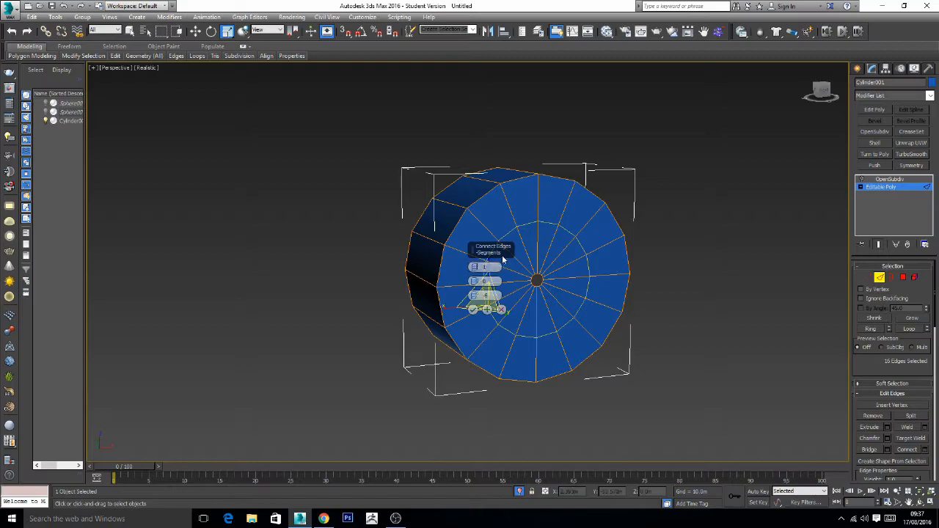
{"action": "left_click", "coordinate": [473, 311]}
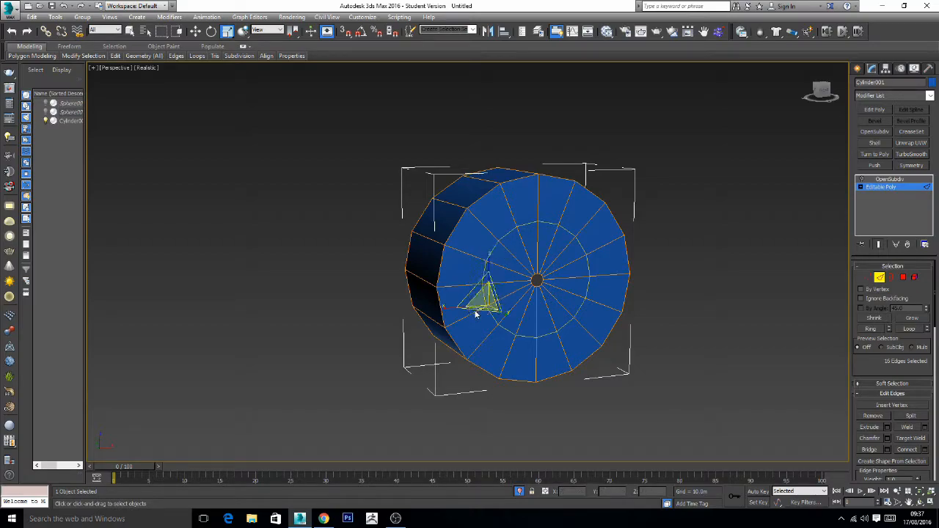
- Select the 16 polygons inside the new ring on the front cap and extrude them outward about 10.4 m
{"action": "left_click", "coordinate": [736, 301]}
{"action": "left_click", "coordinate": [578, 282]}
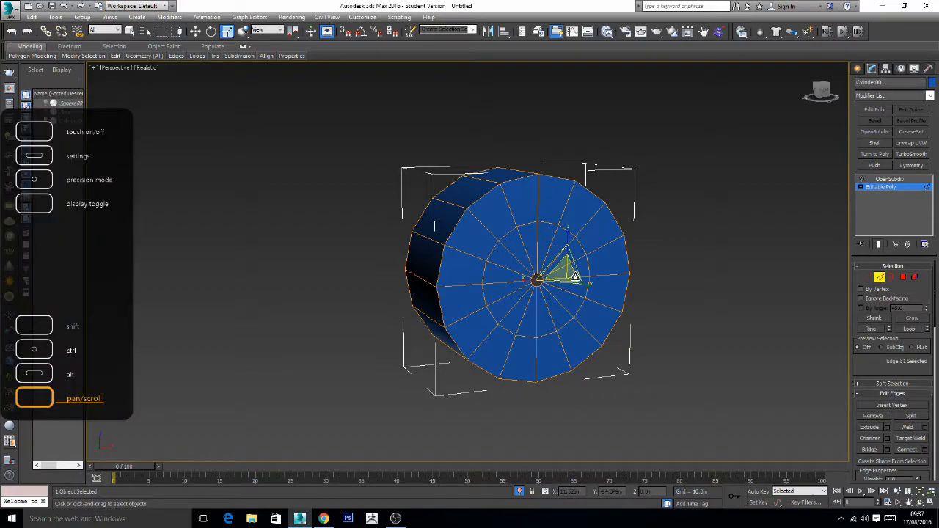
{"action": "left_click", "coordinate": [776, 319]}
{"action": "left_click", "coordinate": [585, 278]}
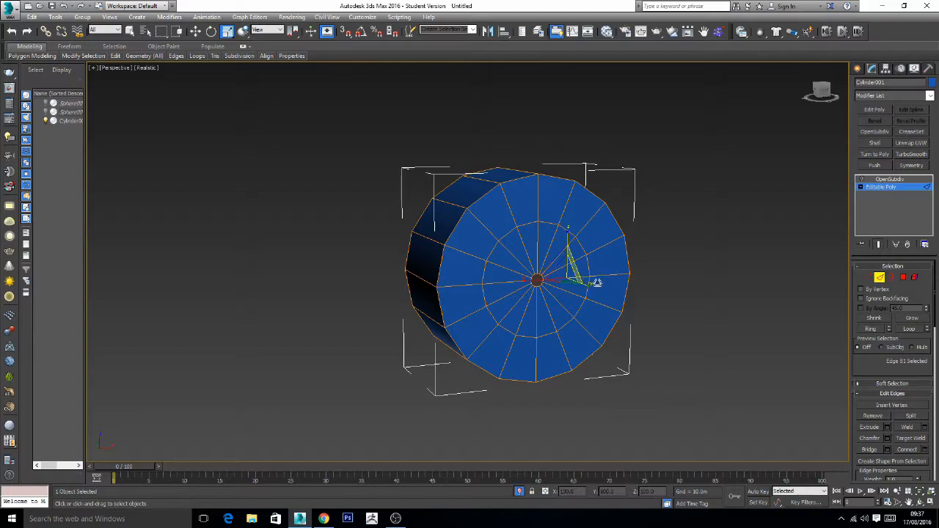
{"action": "left_click", "coordinate": [872, 330]}
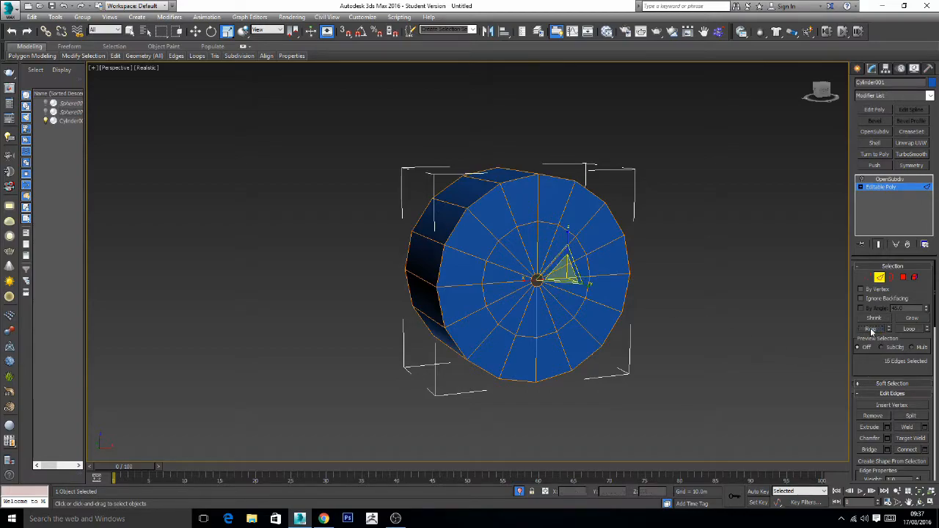
{"action": "left_click", "coordinate": [905, 279], "text": "ctrl"}
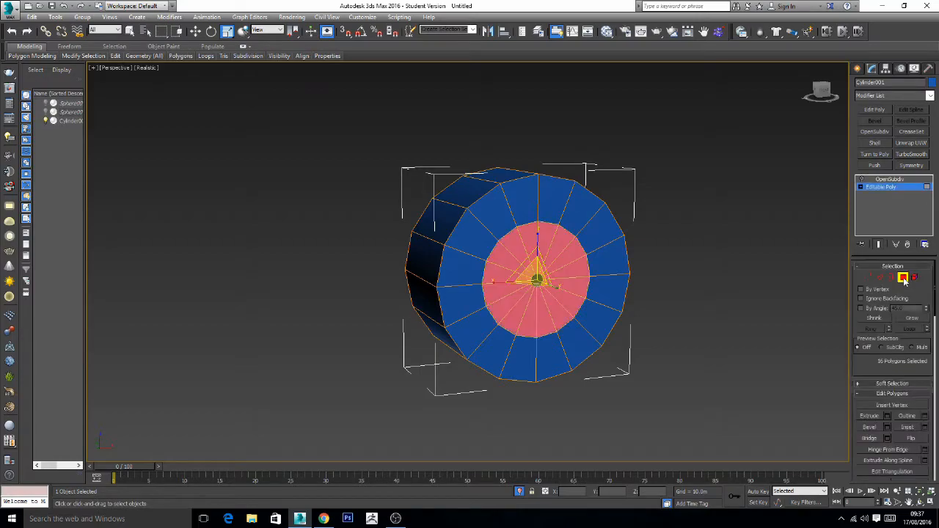
{"action": "left_click", "coordinate": [887, 415]}
{"action": "middle_click_drag", "start_coordinate": [696, 360], "coordinate": [705, 361]}
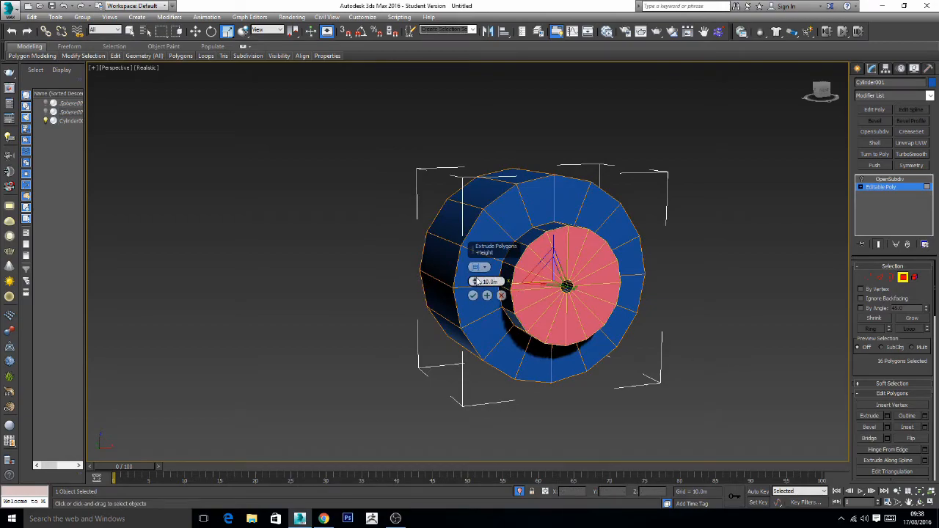
{"action": "mouse_move", "coordinate": [475, 282]}
{"action": "left_mouse_down"}
{"action": "mouse_move", "coordinate": [476, 268]}
{"action": "mouse_move", "coordinate": [476, 278]}
{"action": "left_mouse_up"}
{"action": "middle_click_drag", "start_coordinate": [669, 375], "coordinate": [698, 374], "text": "alt"}
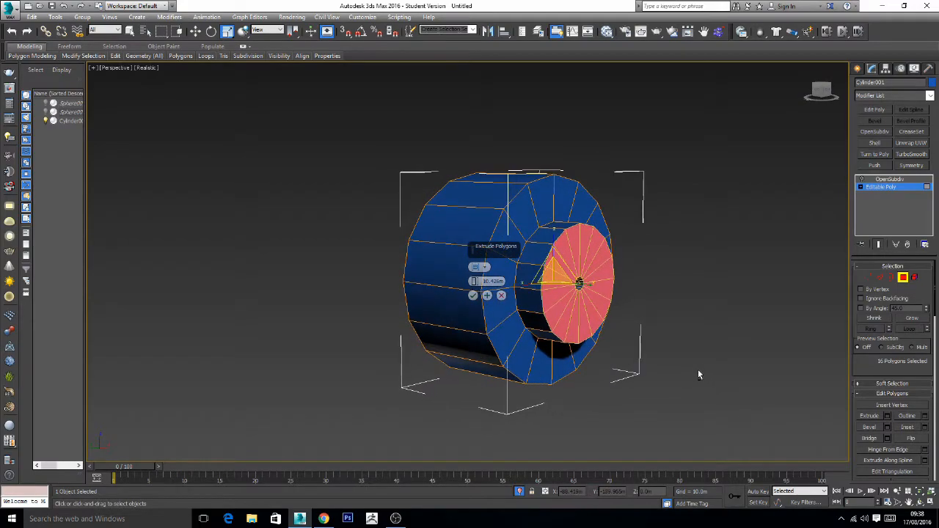
{"action": "left_click", "coordinate": [473, 295]}
{"action": "left_click", "coordinate": [760, 325]}
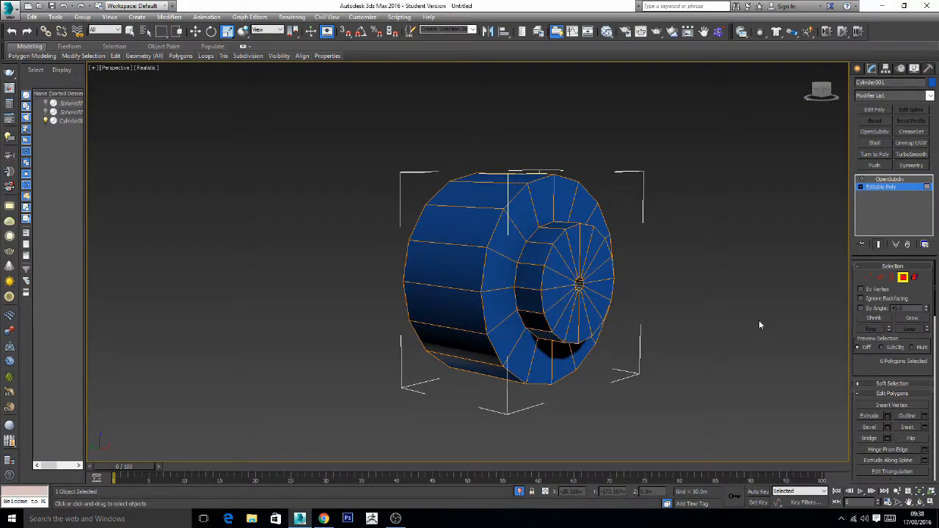
- Set the crease of the edge loops at the front and base of the extruded inner disc to 1
{"action": "left_click", "coordinate": [881, 278]}
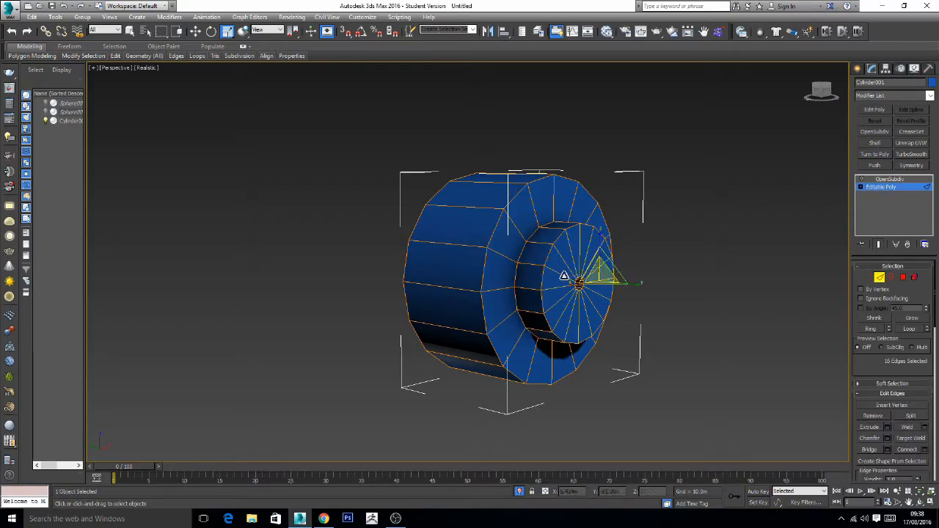
{"action": "double_click", "coordinate": [517, 276], "text": "ctrl"}
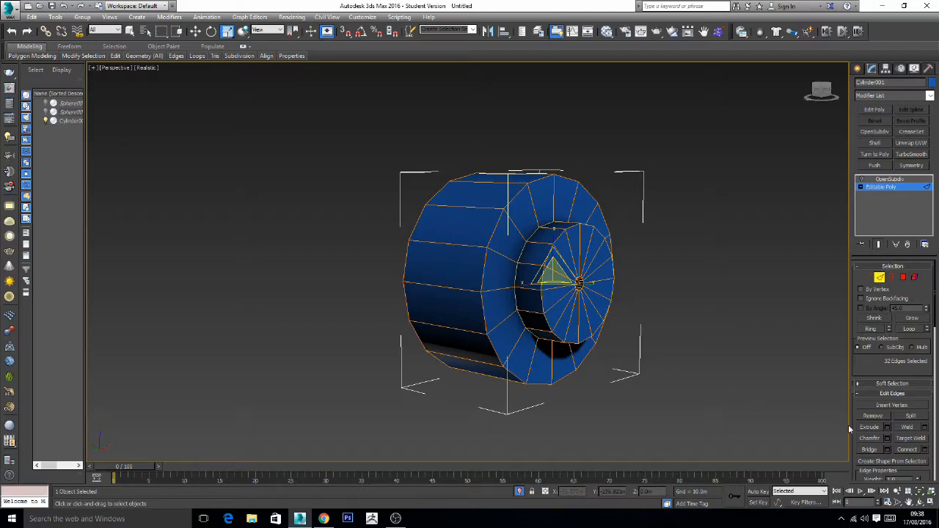
{"action": "scroll", "coordinate": [892, 363], "scroll_direction": "down", "scroll_amount": 5}
{"action": "double_click", "coordinate": [891, 397]}
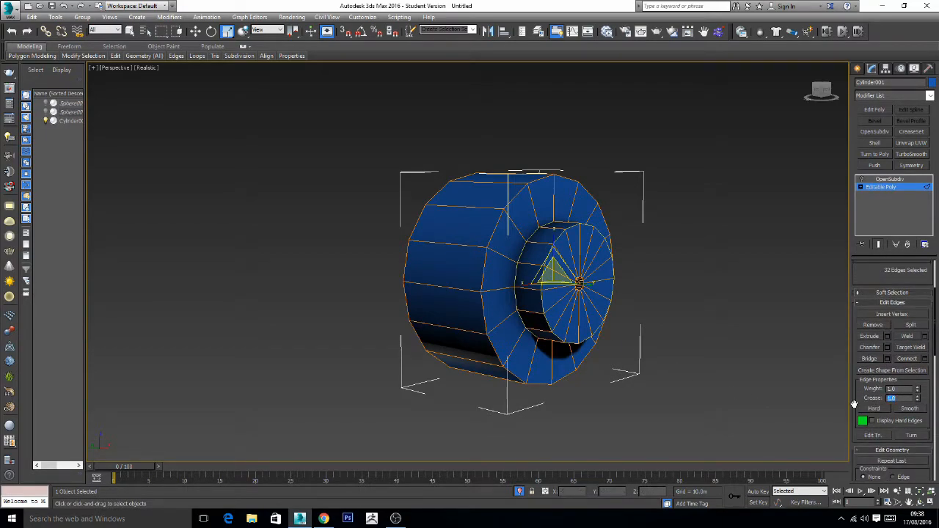
{"action": "left_click", "coordinate": [742, 337]}
- Leave edge editing, turn the cylinder's OpenSubdiv modifier back on and deselect the cylinder
{"action": "left_click", "coordinate": [862, 188]}
{"action": "left_click", "coordinate": [879, 189]}
{"action": "left_click", "coordinate": [862, 188]}
{"action": "left_click", "coordinate": [755, 225]}
{"action": "left_click", "coordinate": [594, 243]}
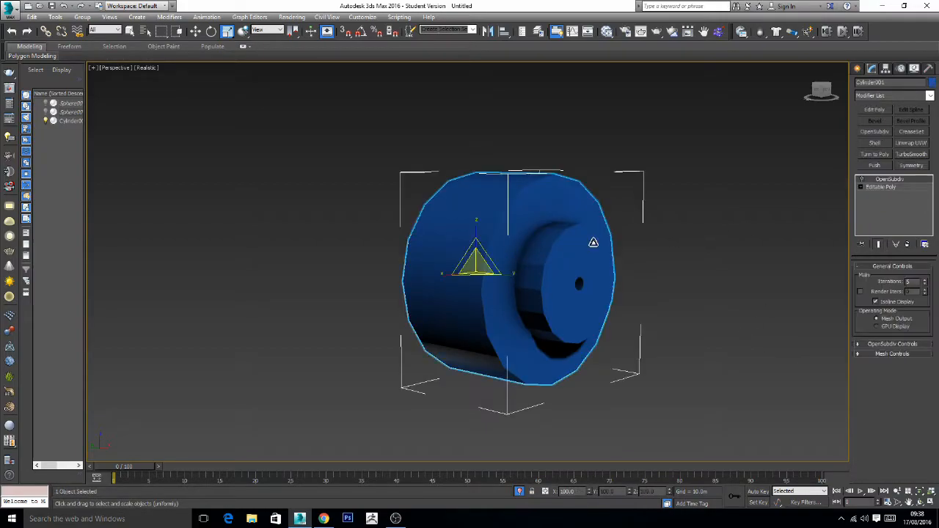
{"action": "left_click", "coordinate": [864, 181]}
{"action": "left_click", "coordinate": [745, 266]}
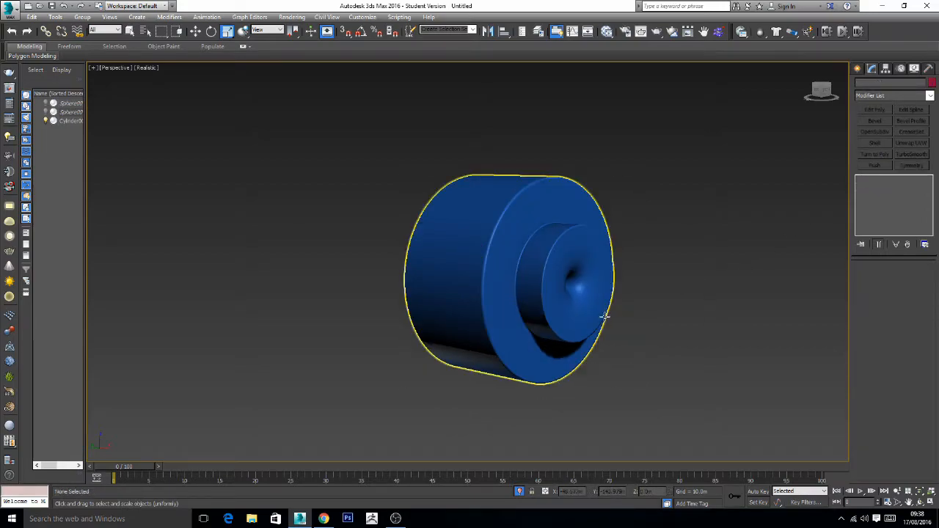
- Exit isolation to show the spheres again and examine the stepped button inside the shell's front opening
{"action": "left_click", "coordinate": [584, 301]}
{"action": "middle_click_drag", "start_coordinate": [586, 302], "coordinate": [637, 325], "text": "alt"}
{"action": "left_click", "coordinate": [686, 336]}
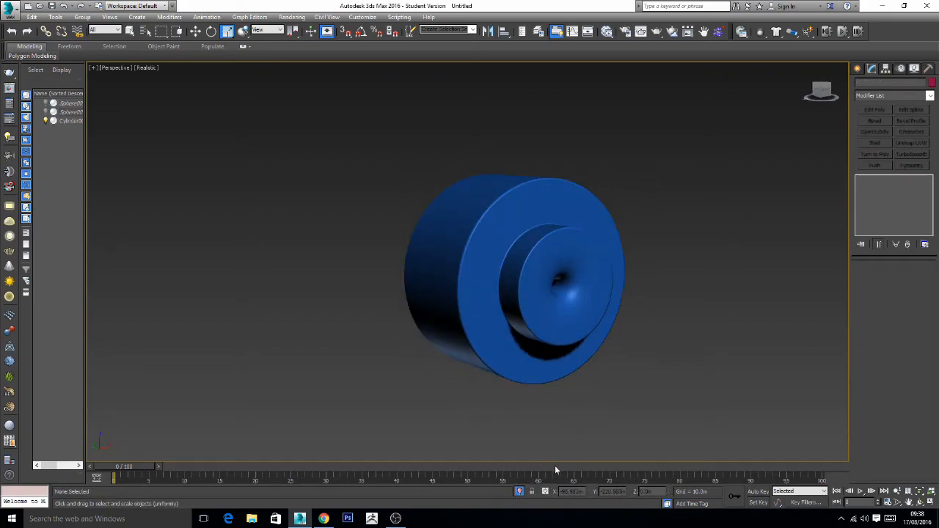
{"action": "left_click", "coordinate": [520, 492]}
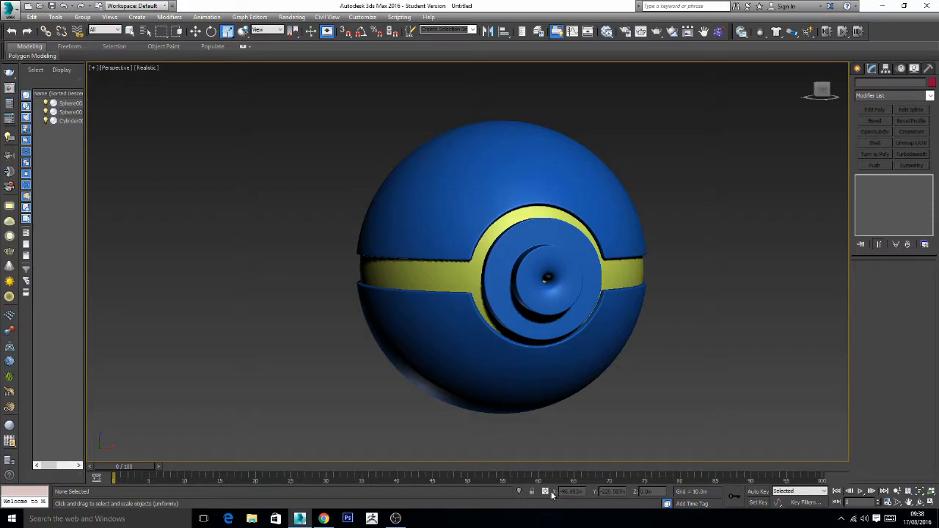
{"action": "middle_click_drag", "start_coordinate": [660, 366], "coordinate": [604, 352], "text": "alt"}
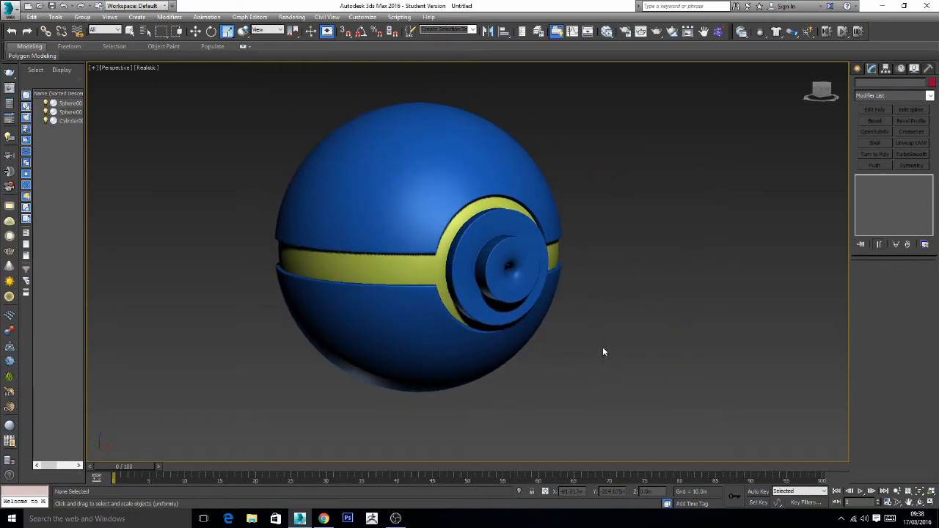
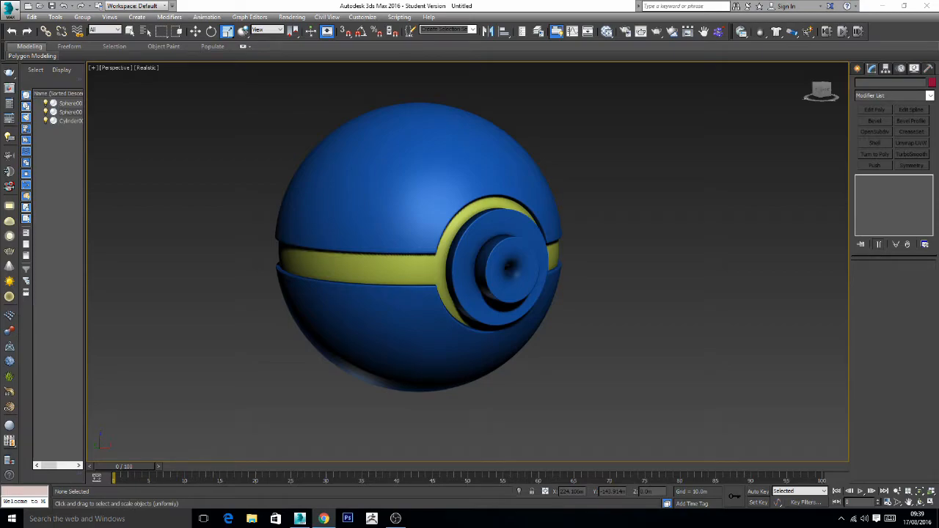
{"action": "middle_click_drag", "start_coordinate": [654, 208], "coordinate": [665, 216]}
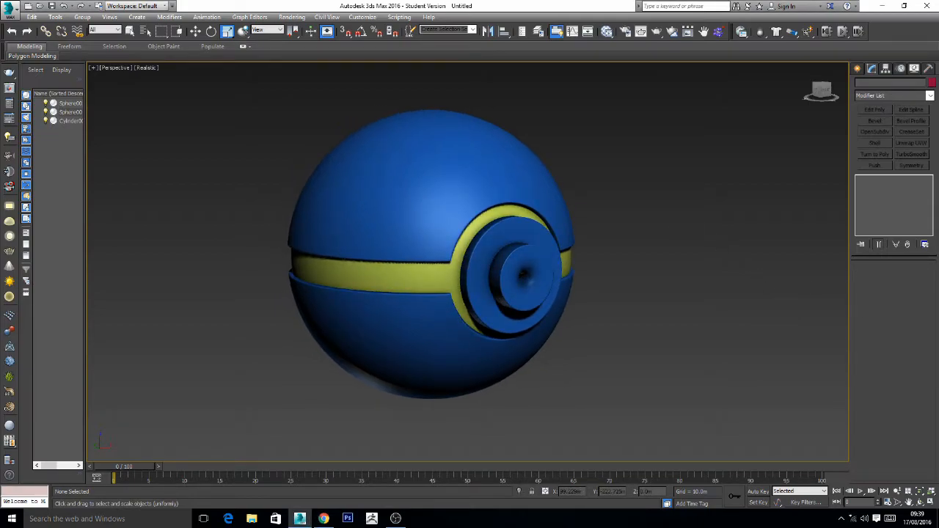
{"action": "key", "text": "alt+Tab"}
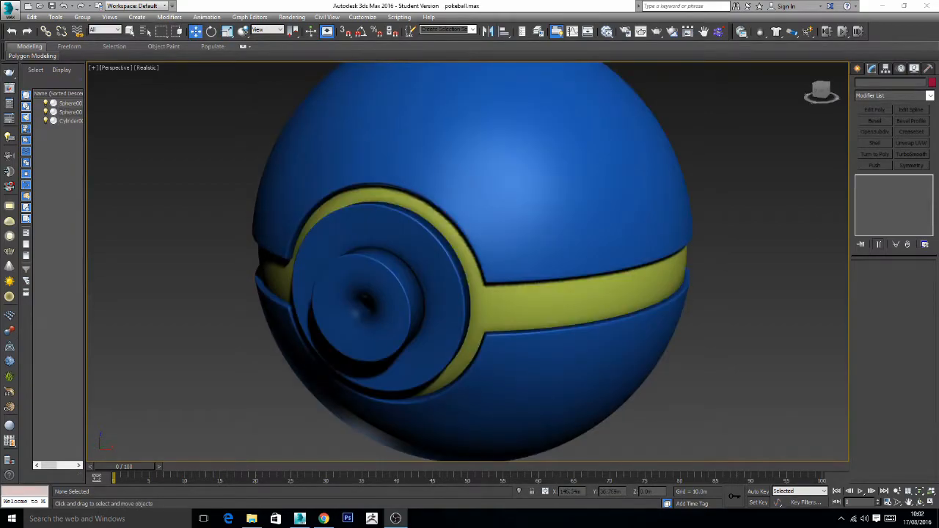
- Change the object color of the outer split spherical shell to red
{"action": "middle_click_drag", "start_coordinate": [446, 315], "coordinate": [487, 299], "text": "alt"}
{"action": "scroll", "coordinate": [487, 298], "scroll_direction": "down", "scroll_amount": 5}
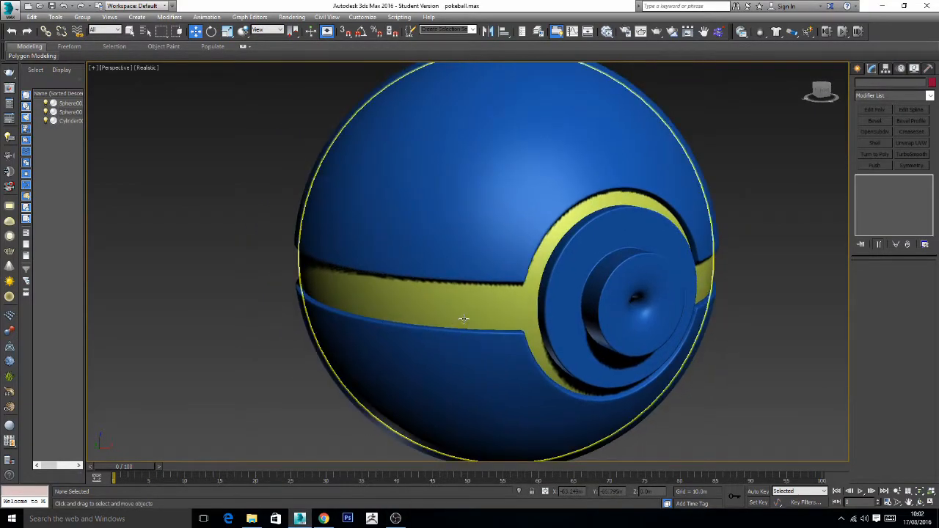
{"action": "left_click", "coordinate": [441, 142]}
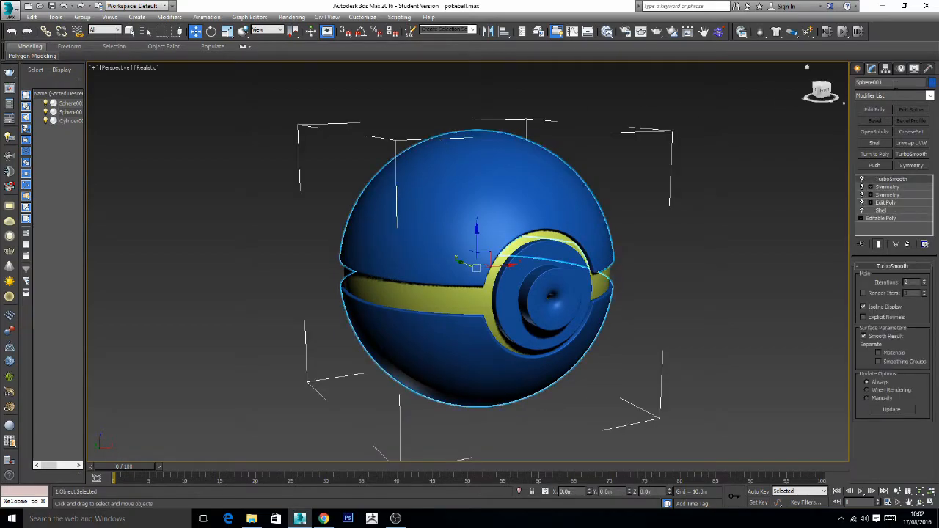
{"action": "left_click", "coordinate": [933, 83]}
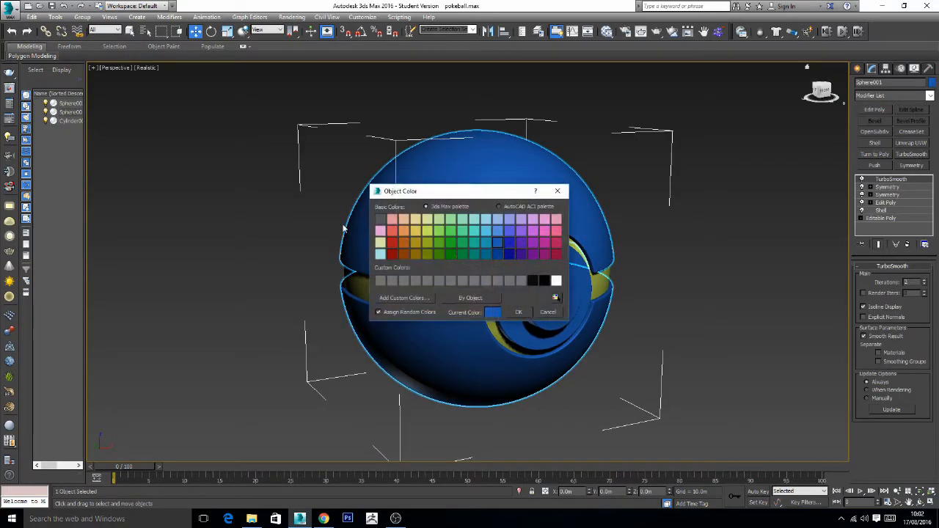
{"action": "left_click", "coordinate": [393, 248]}
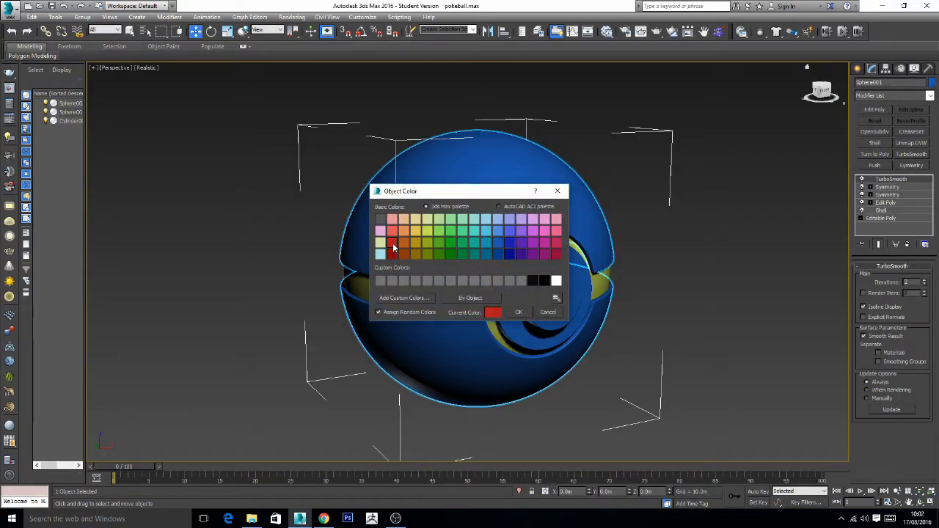
{"action": "left_click", "coordinate": [518, 312]}
- Change the object color of the inner sphere showing through the gap to black
{"action": "left_click", "coordinate": [423, 298]}
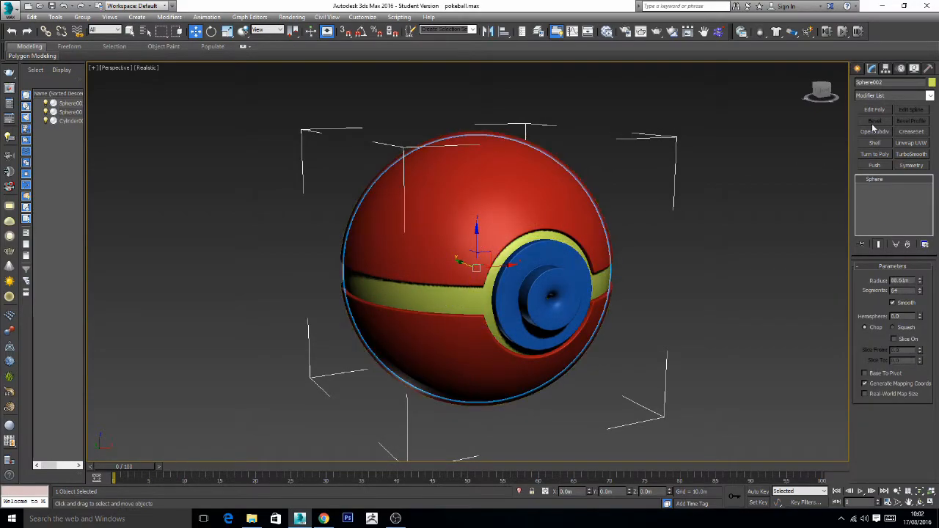
{"action": "left_click", "coordinate": [932, 83]}
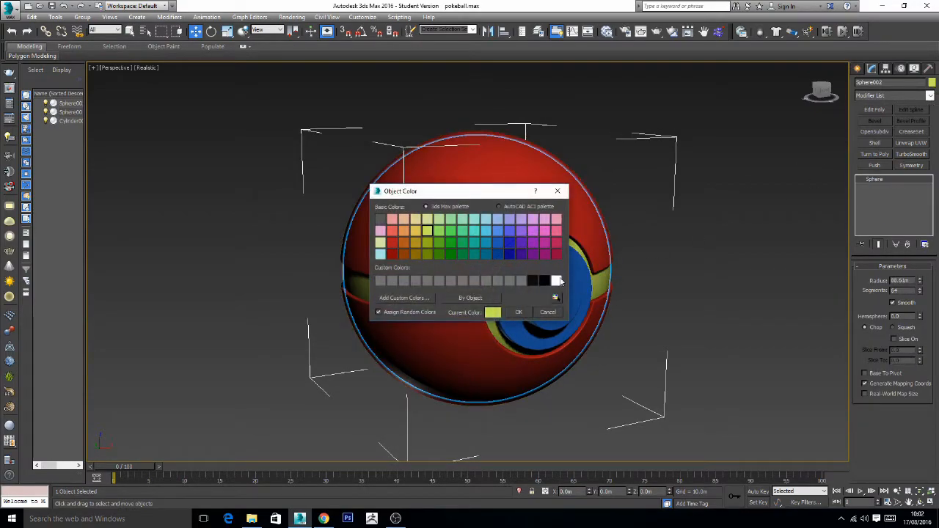
{"action": "left_click", "coordinate": [532, 280]}
{"action": "left_click", "coordinate": [518, 313]}
- Change the object color of the front button cylinder to white and deselect it
{"action": "left_click", "coordinate": [543, 308]}
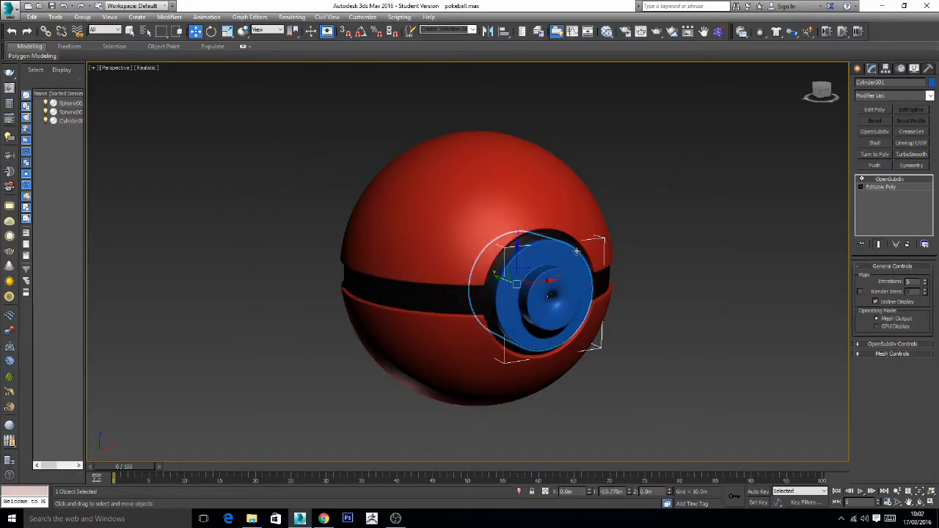
{"action": "left_click", "coordinate": [932, 83]}
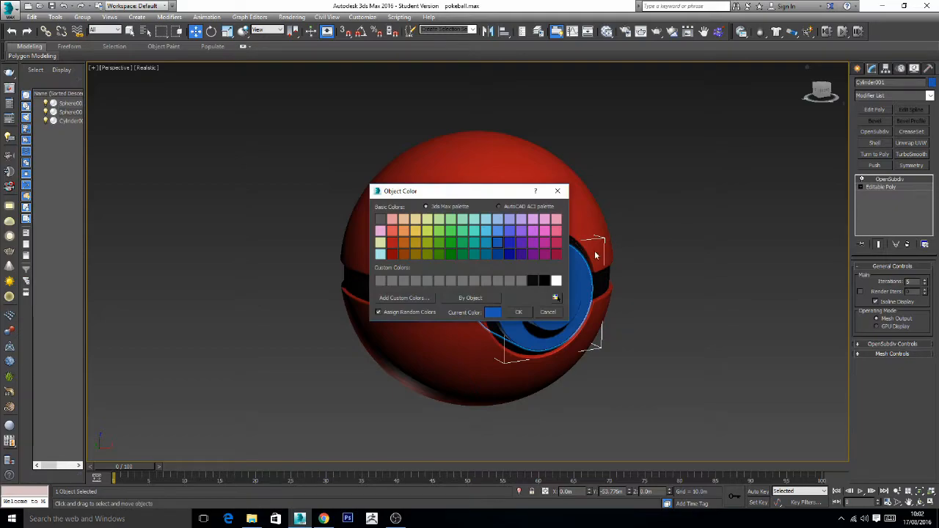
{"action": "left_click", "coordinate": [556, 283]}
{"action": "left_click", "coordinate": [519, 312]}
{"action": "left_click", "coordinate": [730, 241]}
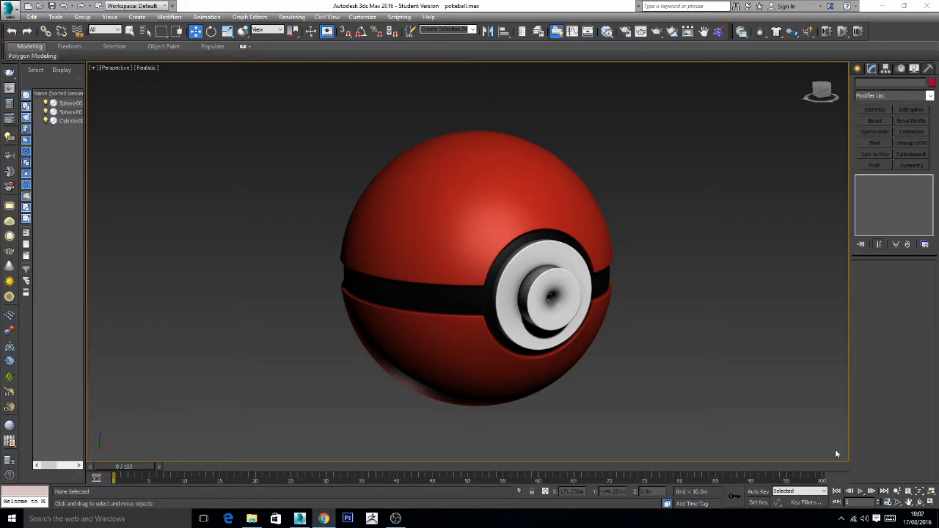
- Select the white button cylinder and isolate it from the spheres
{"action": "middle_click_drag", "start_coordinate": [580, 313], "coordinate": [592, 300]}
{"action": "scroll", "coordinate": [541, 285], "scroll_direction": "up", "scroll_amount": 3}
{"action": "scroll", "coordinate": [542, 284], "scroll_direction": "up", "scroll_amount": 3}
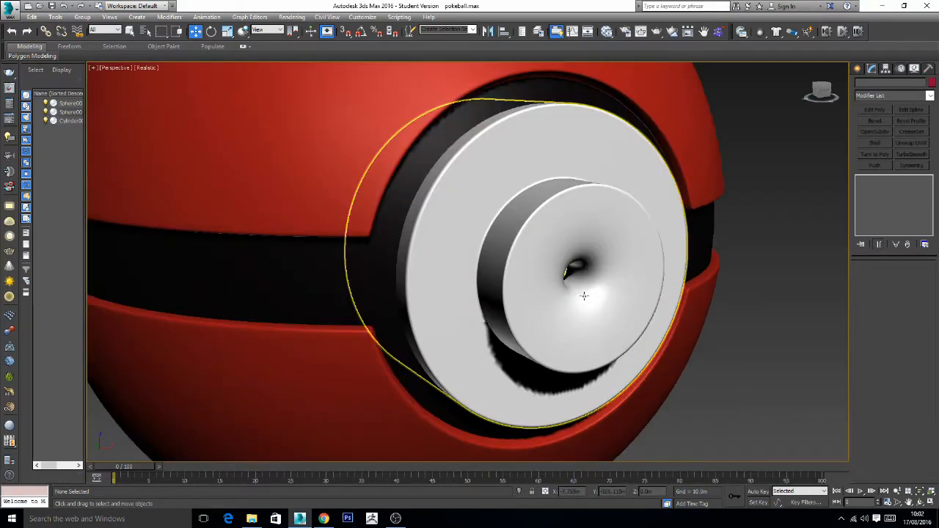
{"action": "left_click", "coordinate": [542, 233]}
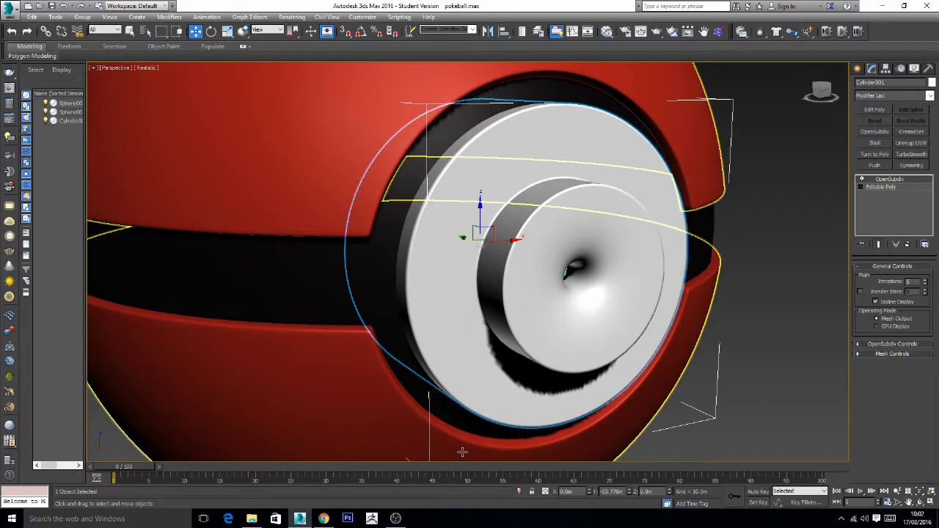
{"action": "left_click", "coordinate": [520, 491]}
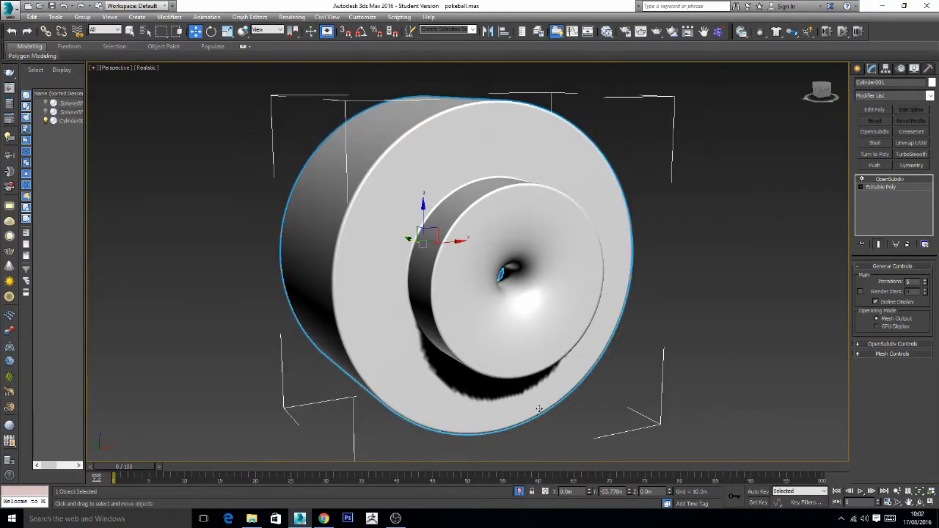
- Select all polygons of the cylinder's raised inner disc and scale them up uniformly so the disc gets wider
{"action": "left_click", "coordinate": [874, 189]}
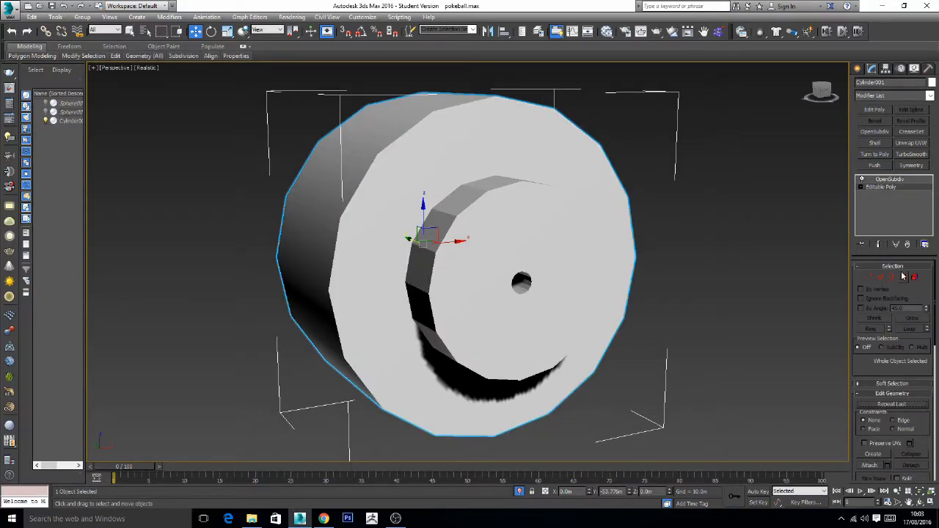
{"action": "left_click", "coordinate": [904, 279]}
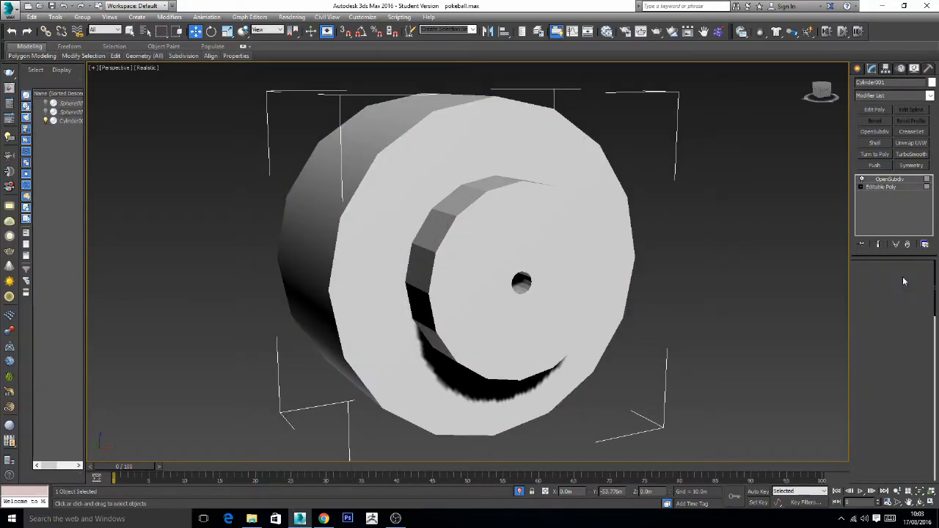
{"action": "middle_click_drag", "start_coordinate": [615, 318], "coordinate": [730, 302], "text": "alt"}
{"action": "left_click_drag", "start_coordinate": [583, 212], "coordinate": [552, 140]}
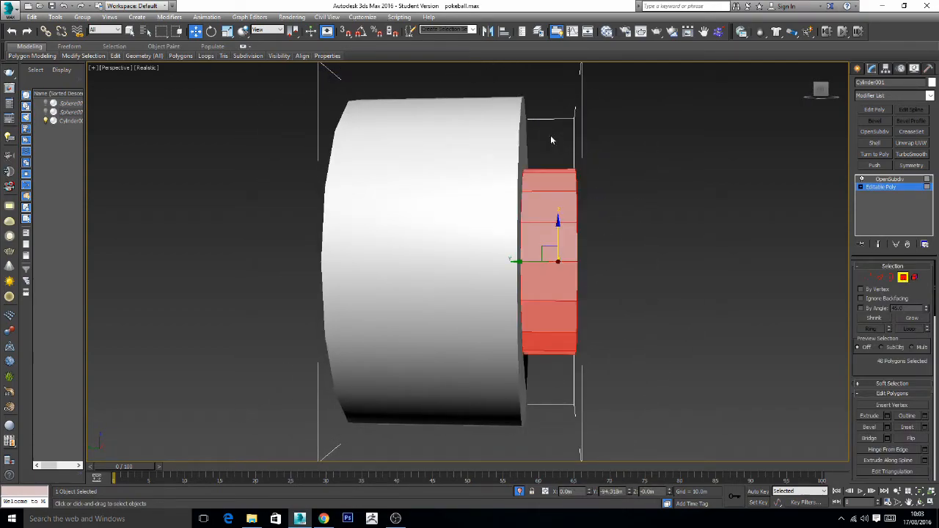
{"action": "middle_click_drag", "start_coordinate": [648, 225], "coordinate": [568, 230], "text": "alt"}
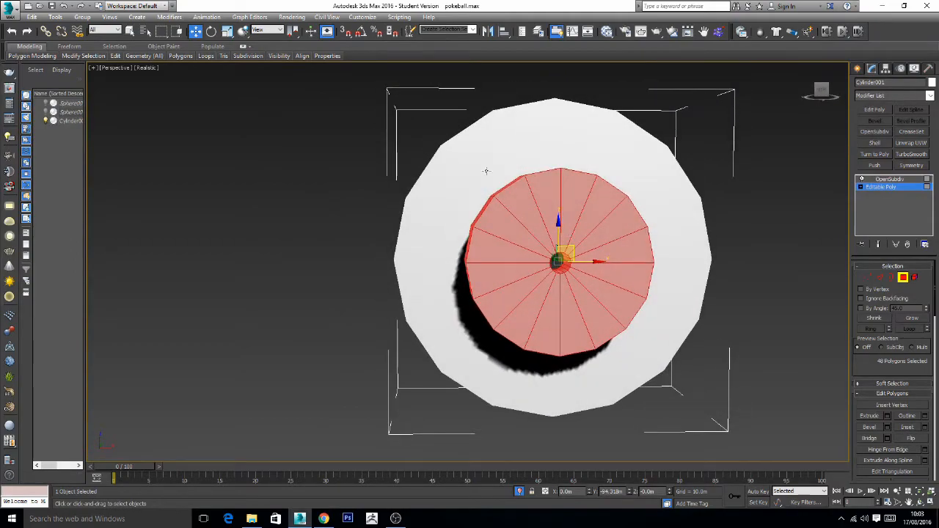
{"action": "left_click", "coordinate": [227, 32]}
{"action": "left_click_drag", "start_coordinate": [547, 244], "coordinate": [543, 231]}
{"action": "middle_click_drag", "start_coordinate": [453, 245], "coordinate": [328, 240], "text": "alt"}
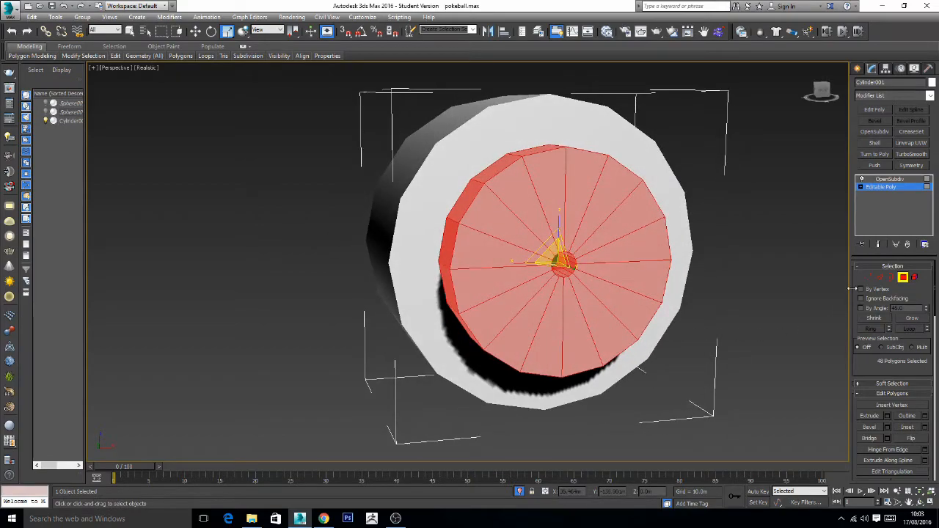
- Select the ring of edges inside the disc's central hole, convert it to the hole's wall polygons and delete them
{"action": "left_click", "coordinate": [880, 278]}
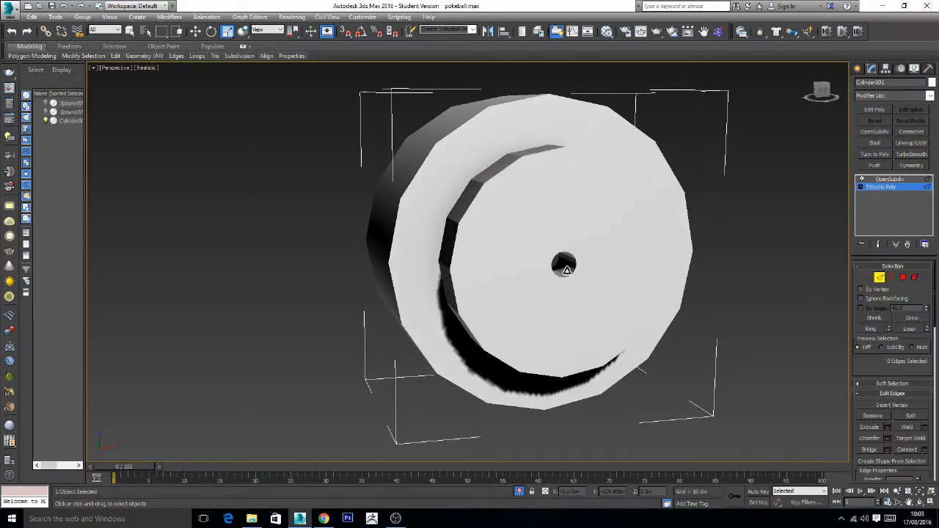
{"action": "scroll", "coordinate": [614, 300], "scroll_direction": "up", "scroll_amount": 6}
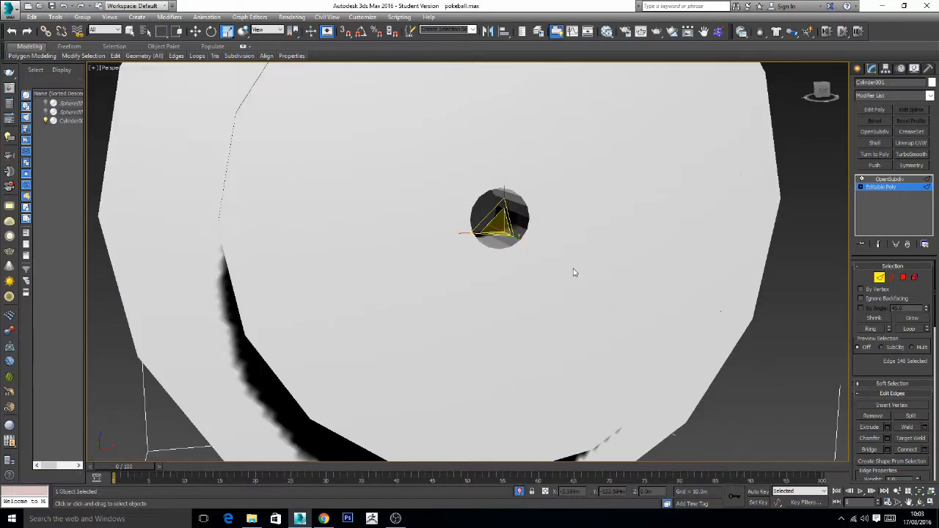
{"action": "left_click", "coordinate": [907, 332]}
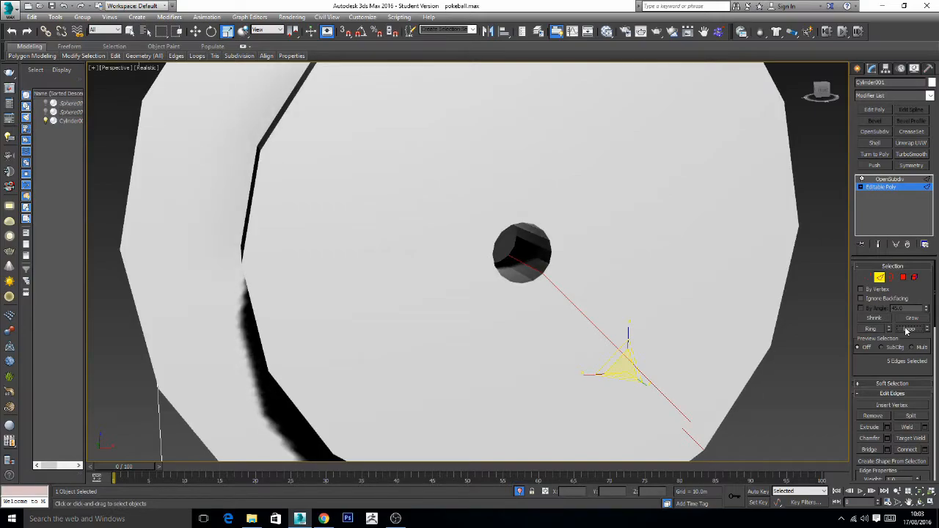
{"action": "key", "text": "ctrl+z"}
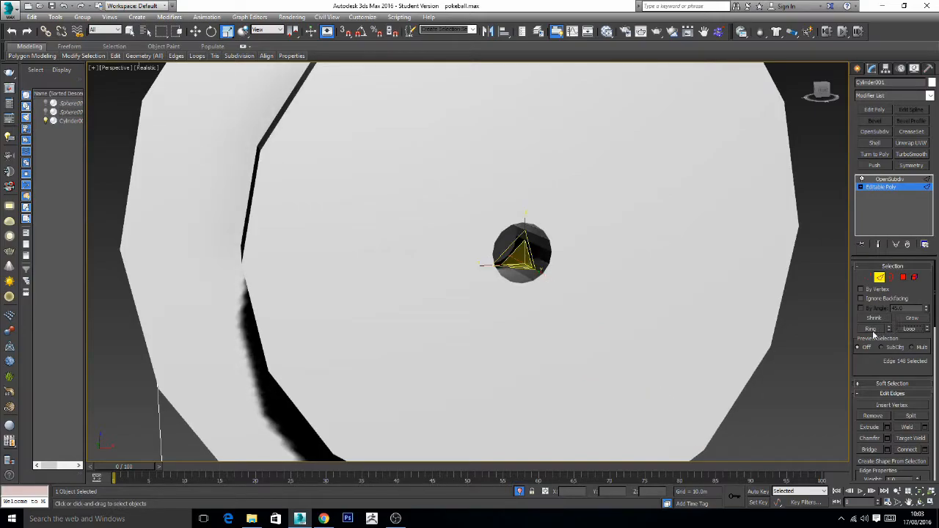
{"action": "left_click", "coordinate": [874, 331]}
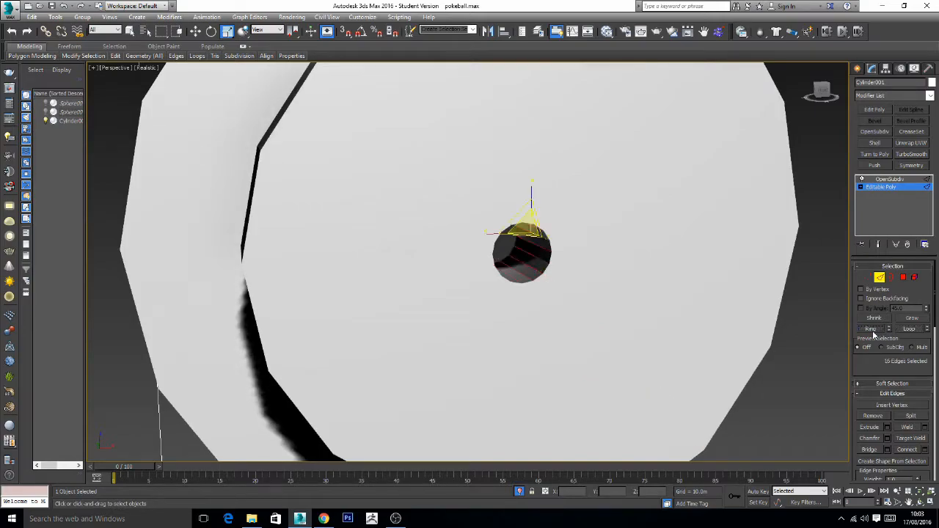
{"action": "left_click", "coordinate": [904, 278]}
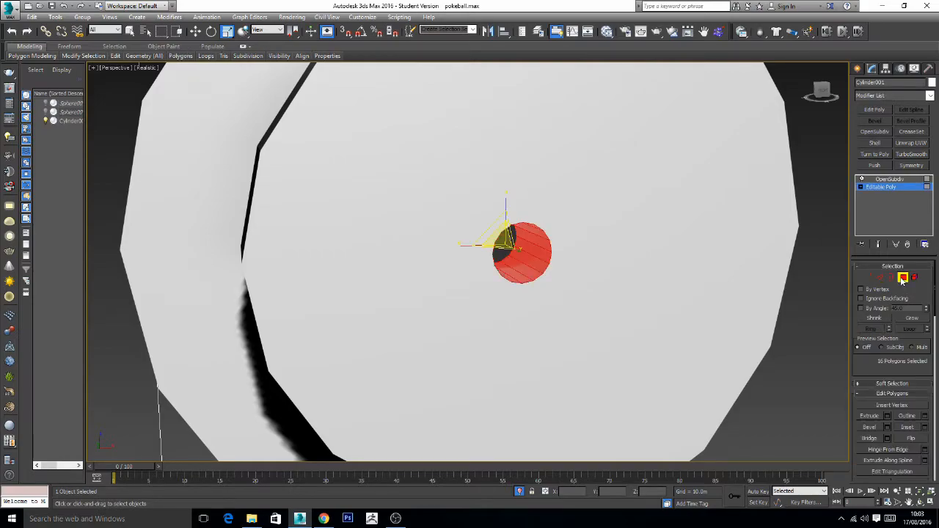
{"action": "key", "text": "Delete"}
- Select the open border of the central hole, convert it to vertices and collapse them into one point to close the hole
{"action": "left_click", "coordinate": [892, 277]}
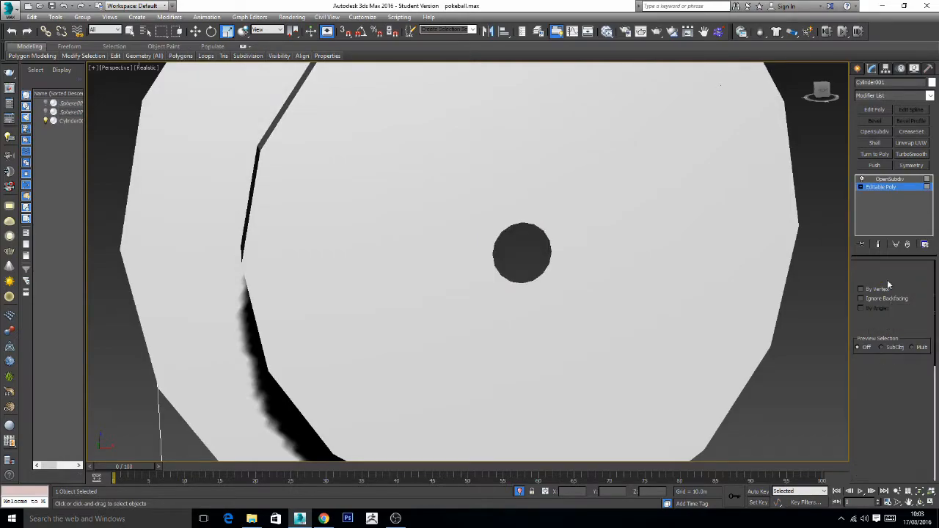
{"action": "left_click", "coordinate": [537, 276]}
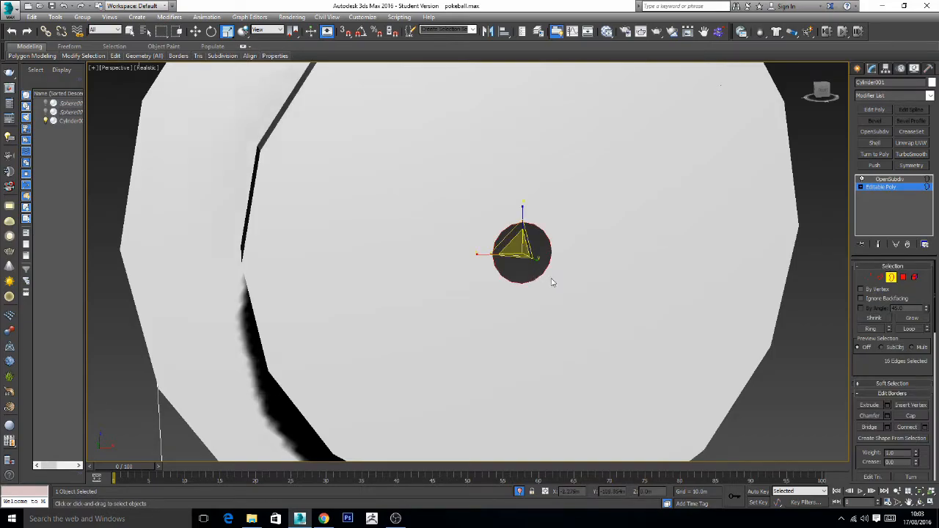
{"action": "left_click", "coordinate": [870, 278]}
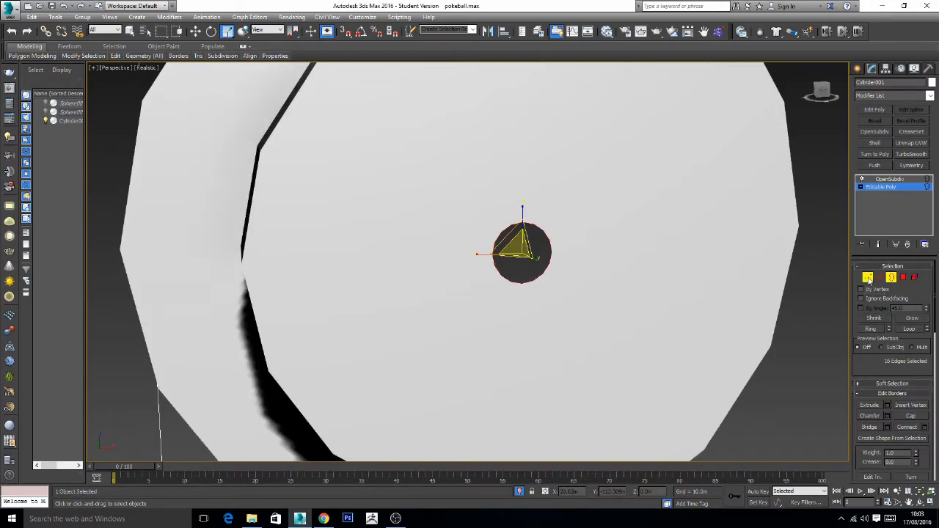
{"action": "left_click_drag", "start_coordinate": [923, 438], "coordinate": [926, 300]}
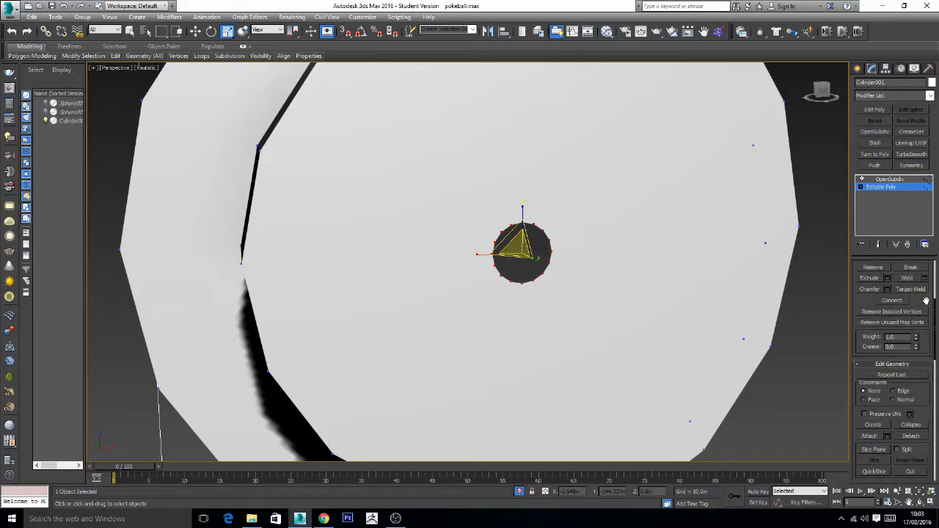
{"action": "left_click", "coordinate": [912, 426]}
- Leave vertex editing, return to the cylinder's OpenSubdiv modifier and deselect the cylinder
{"action": "left_click", "coordinate": [862, 188]}
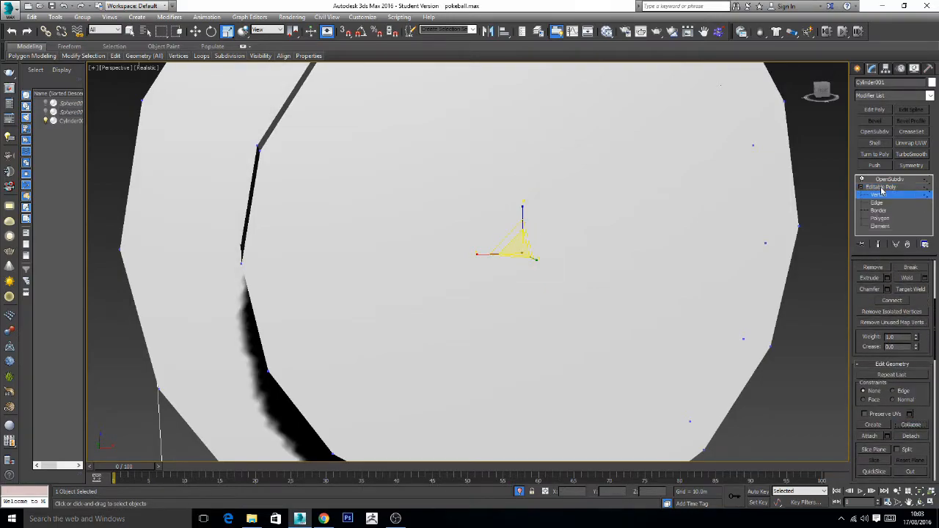
{"action": "left_click", "coordinate": [882, 189]}
{"action": "left_click", "coordinate": [861, 188]}
{"action": "left_click", "coordinate": [890, 180]}
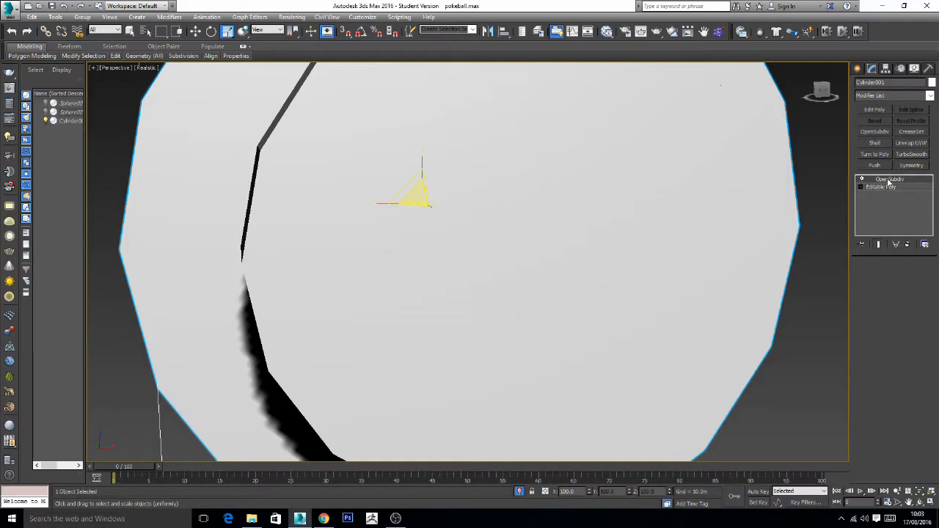
{"action": "left_click", "coordinate": [809, 315]}
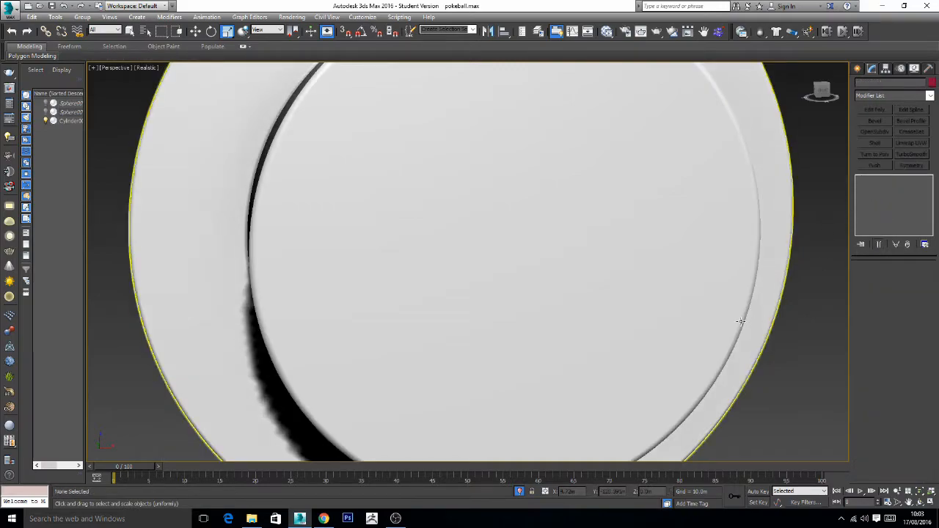
- Exit isolation to show the spheres again and inspect the finished ball with its flat, closed button
{"action": "scroll", "coordinate": [739, 317], "scroll_direction": "down", "scroll_amount": 5}
{"action": "middle_click_drag", "start_coordinate": [718, 342], "coordinate": [648, 342], "text": "alt"}
{"action": "left_click", "coordinate": [520, 491]}
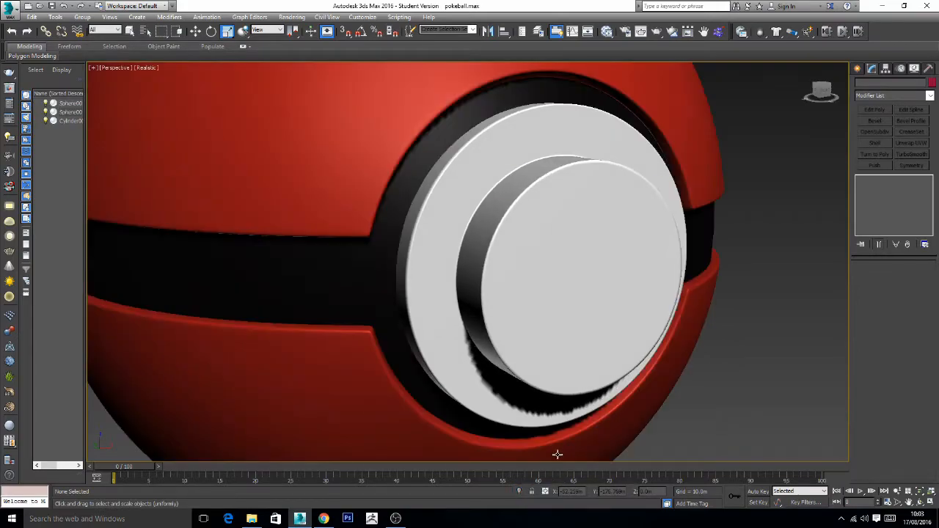
{"action": "scroll", "coordinate": [641, 338], "scroll_direction": "down", "scroll_amount": 5}
{"action": "middle_click_drag", "start_coordinate": [683, 368], "coordinate": [644, 310], "text": "alt"}
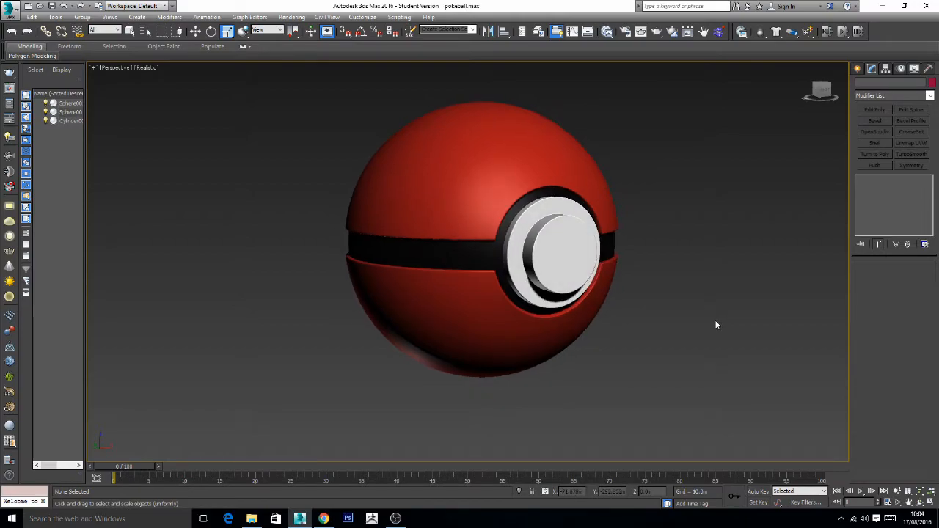
{"action": "middle_click_drag", "start_coordinate": [736, 214], "coordinate": [725, 230]}
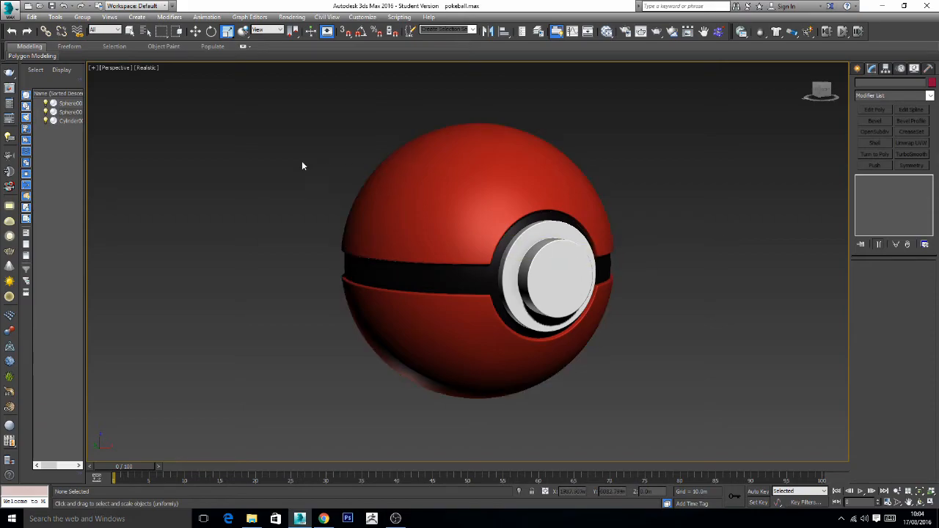
- Save the finished pokeball.max scene
{"action": "left_click", "coordinate": [20, 13]}
{"action": "left_click", "coordinate": [31, 107]}
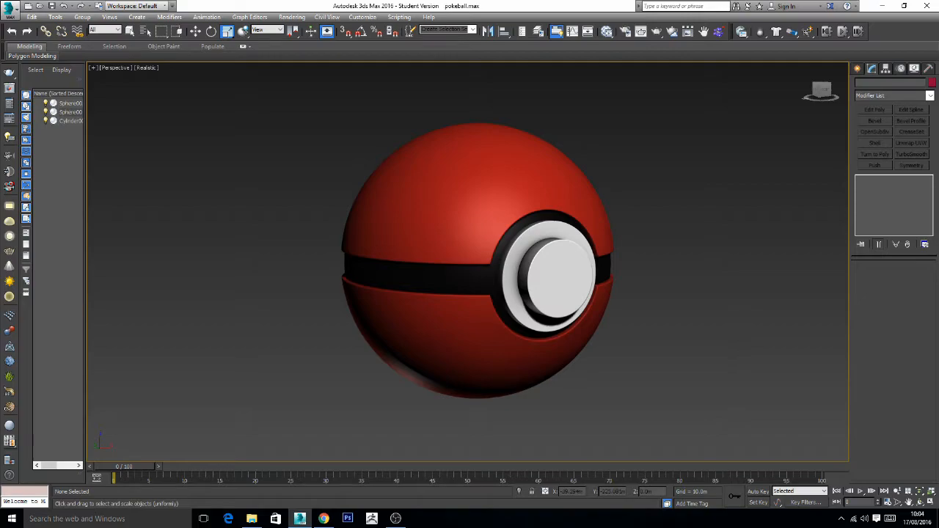
{"action": "key", "text": "alt+Tab"}
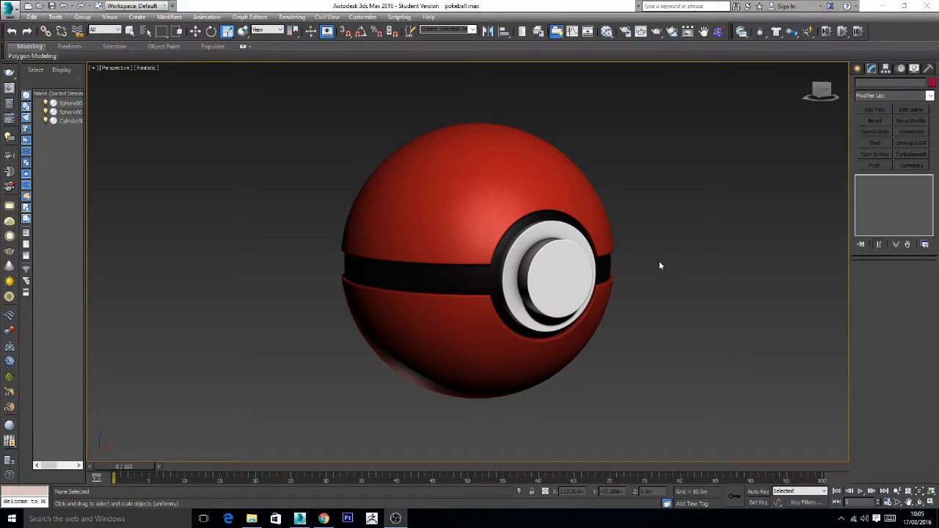
- Isolate the white button cylinder, show edged faces in the viewport, and open its Editable Poly base for edge editing
{"action": "scroll", "coordinate": [571, 275], "scroll_direction": "up", "scroll_amount": 5}
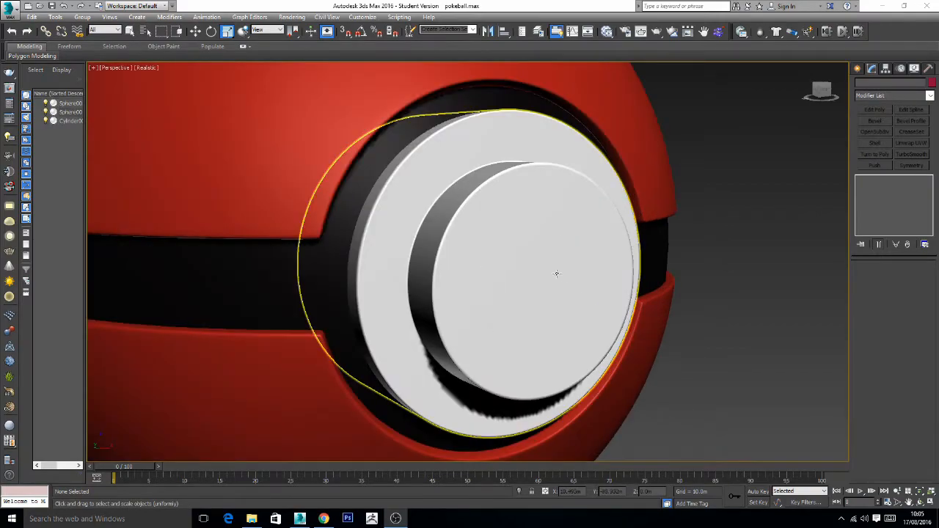
{"action": "left_click", "coordinate": [558, 273]}
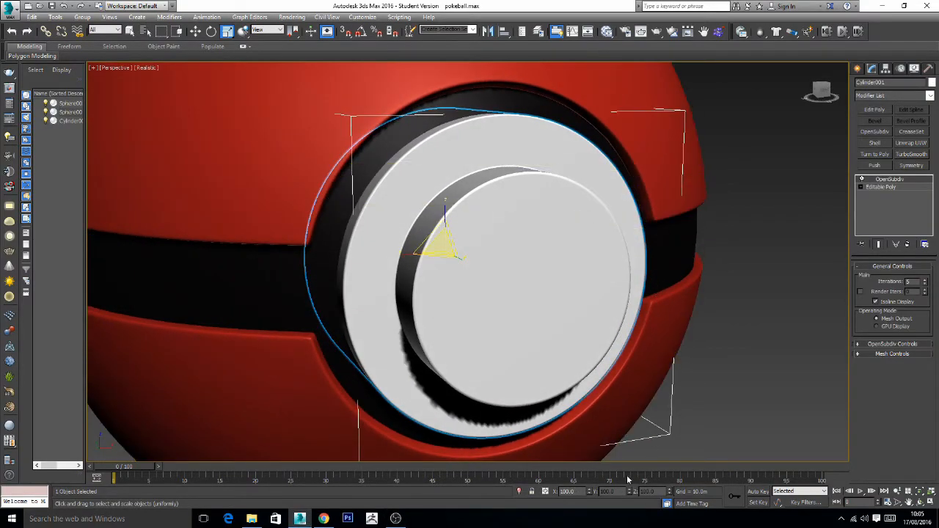
{"action": "left_click", "coordinate": [521, 492]}
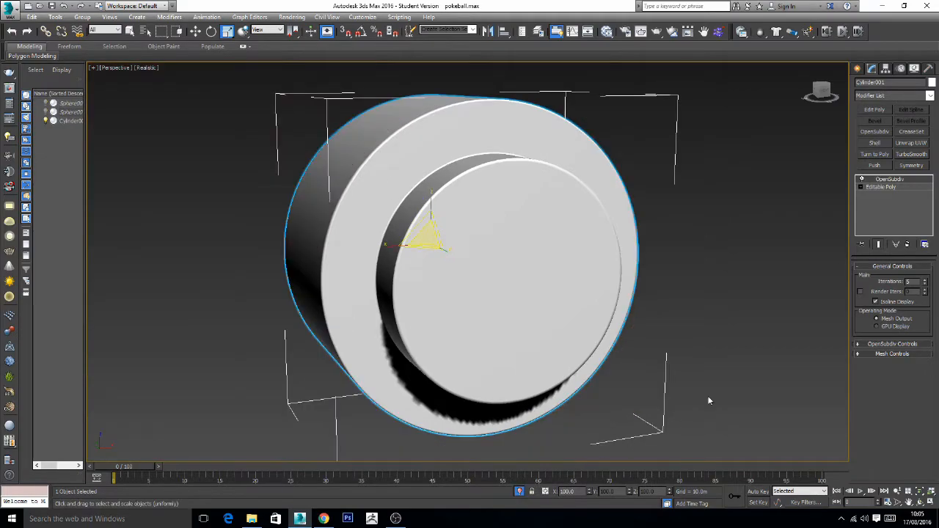
{"action": "left_click", "coordinate": [883, 187]}
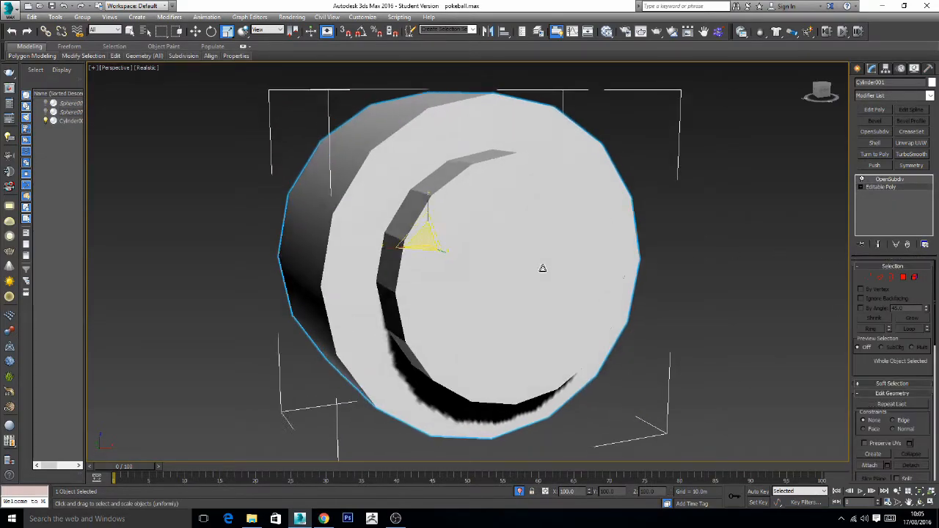
{"action": "left_click", "coordinate": [146, 68]}
{"action": "left_click", "coordinate": [173, 112]}
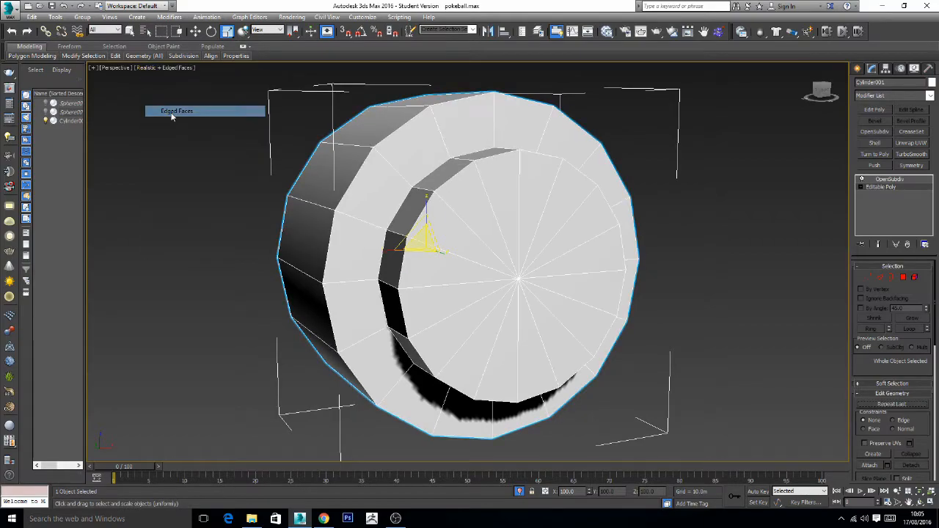
{"action": "left_click", "coordinate": [880, 278]}
{"action": "left_click", "coordinate": [452, 252]}
{"action": "key", "text": "alt+l"}
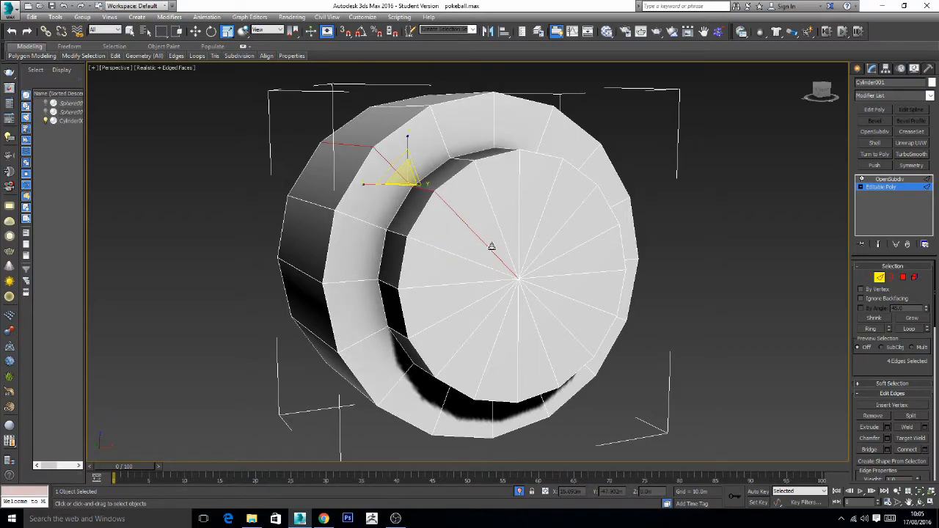
{"action": "left_click", "coordinate": [716, 262]}
{"action": "left_click", "coordinate": [475, 262]}
{"action": "left_click", "coordinate": [876, 331]}
{"action": "left_click", "coordinate": [518, 268]}
- Select all the radial edges that meet at the centre of the button's front face
{"action": "left_click", "coordinate": [489, 269]}
{"action": "left_click", "coordinate": [464, 283], "text": "ctrl"}
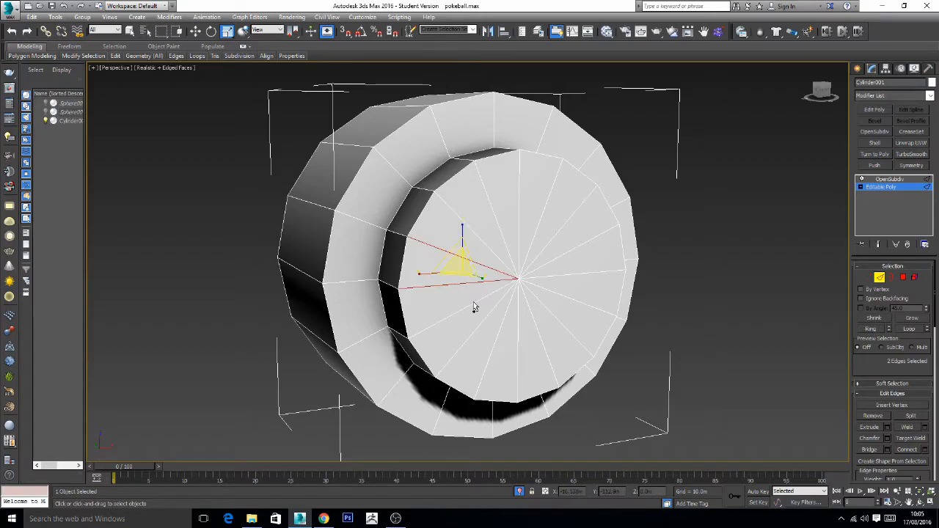
{"action": "left_click", "coordinate": [474, 304], "text": "ctrl"}
{"action": "left_click", "coordinate": [490, 310], "text": "ctrl"}
{"action": "left_click", "coordinate": [504, 314], "text": "ctrl"}
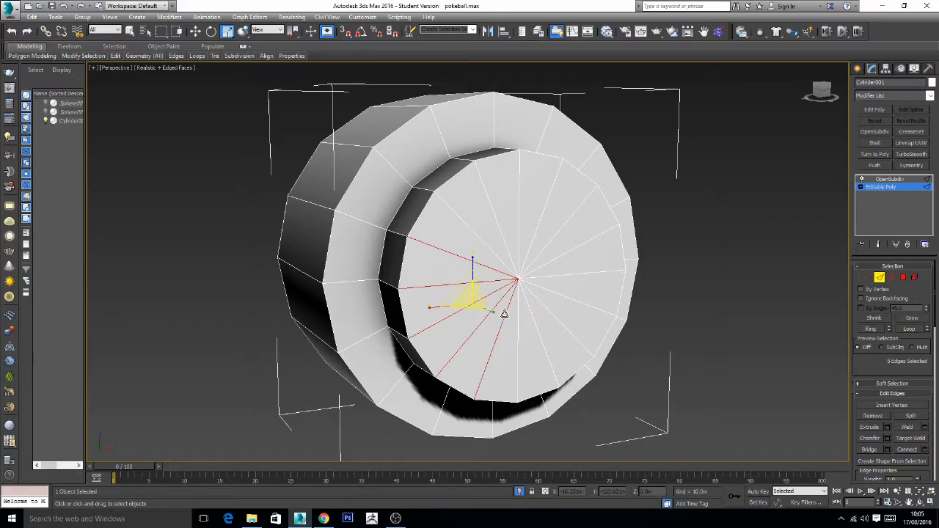
{"action": "left_click", "coordinate": [520, 311], "text": "ctrl"}
{"action": "left_click", "coordinate": [529, 307], "text": "ctrl"}
{"action": "left_click", "coordinate": [540, 303], "text": "ctrl"}
{"action": "left_click", "coordinate": [550, 290], "text": "ctrl"}
{"action": "left_click", "coordinate": [555, 276], "text": "ctrl"}
{"action": "left_click", "coordinate": [555, 260], "text": "ctrl"}
{"action": "left_click", "coordinate": [545, 248], "text": "ctrl"}
{"action": "left_click", "coordinate": [534, 237], "text": "ctrl"}
{"action": "left_click", "coordinate": [520, 232], "text": "ctrl"}
{"action": "left_click", "coordinate": [503, 233], "text": "ctrl"}
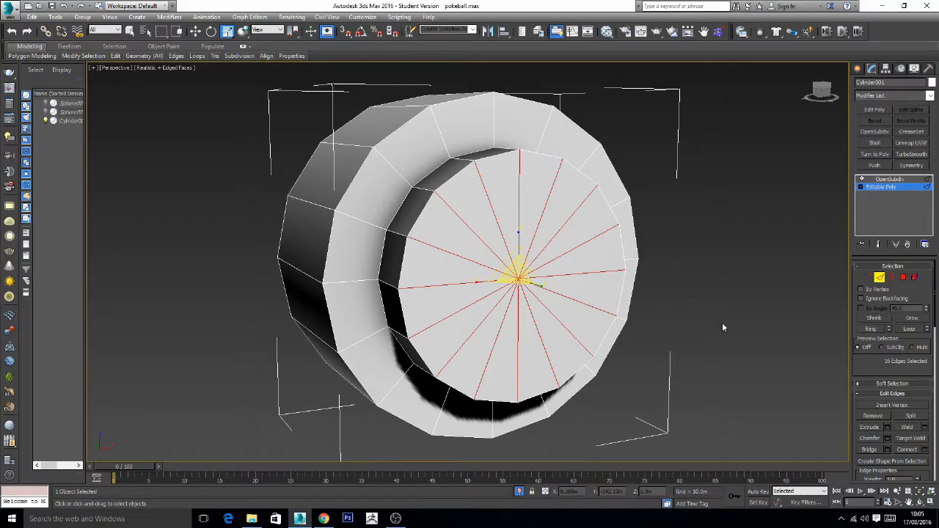
- Connect the selected radial edges with 2 segments, a pinch of -32 and a slide of -82
{"action": "left_click", "coordinate": [924, 450]}
{"action": "scroll", "coordinate": [742, 354], "scroll_direction": "up", "scroll_amount": 5}
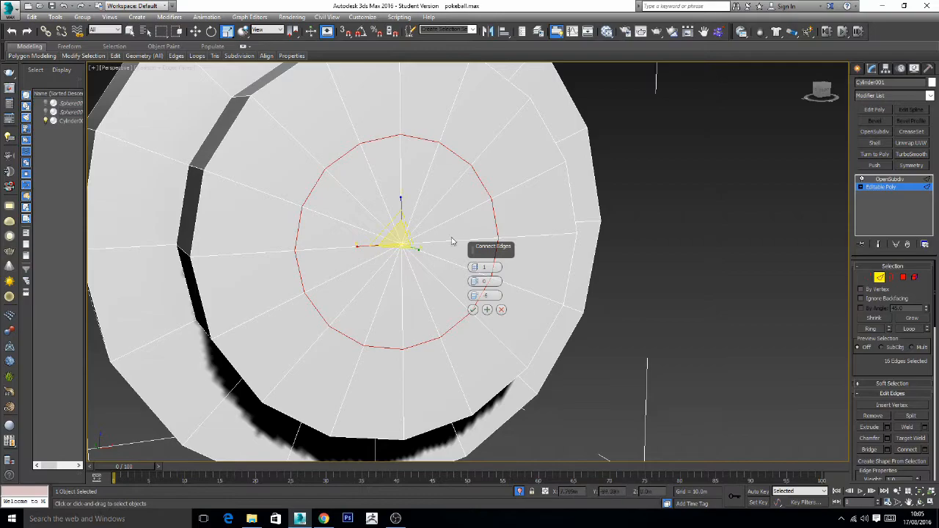
{"action": "left_click", "coordinate": [477, 266]}
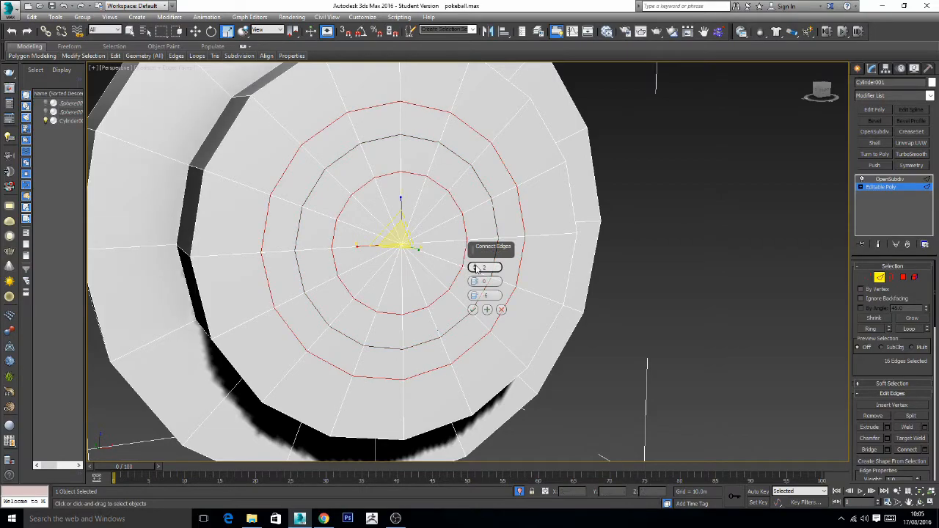
{"action": "middle_click_drag", "start_coordinate": [650, 300], "coordinate": [606, 300], "text": "alt"}
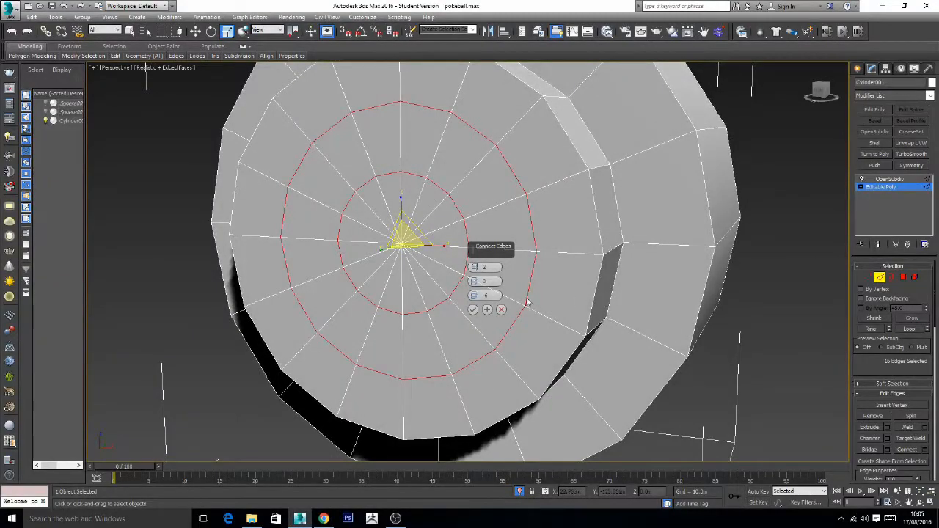
{"action": "left_click_drag", "start_coordinate": [475, 296], "coordinate": [472, 325]}
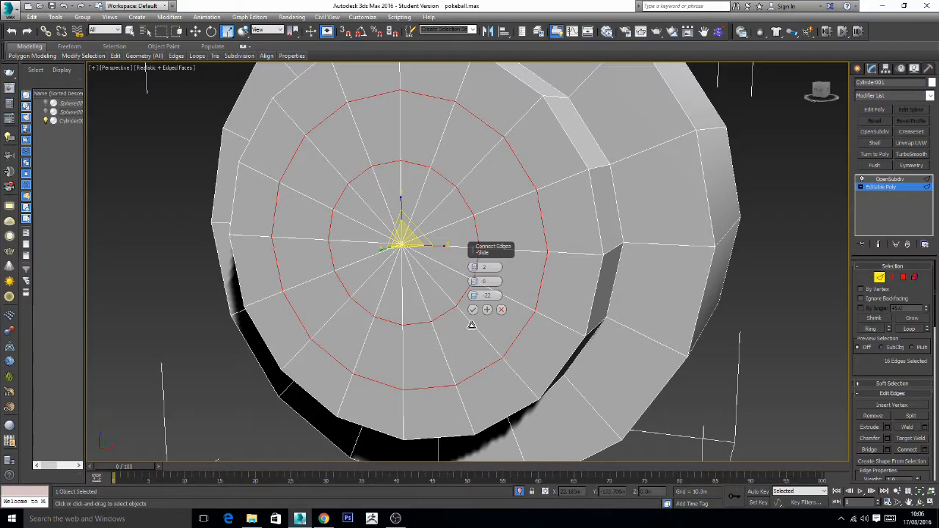
{"action": "mouse_move", "coordinate": [474, 282]}
{"action": "left_mouse_down"}
{"action": "mouse_move", "coordinate": [482, 351]}
{"action": "mouse_move", "coordinate": [476, 297]}
{"action": "mouse_move", "coordinate": [471, 410]}
{"action": "left_mouse_up"}
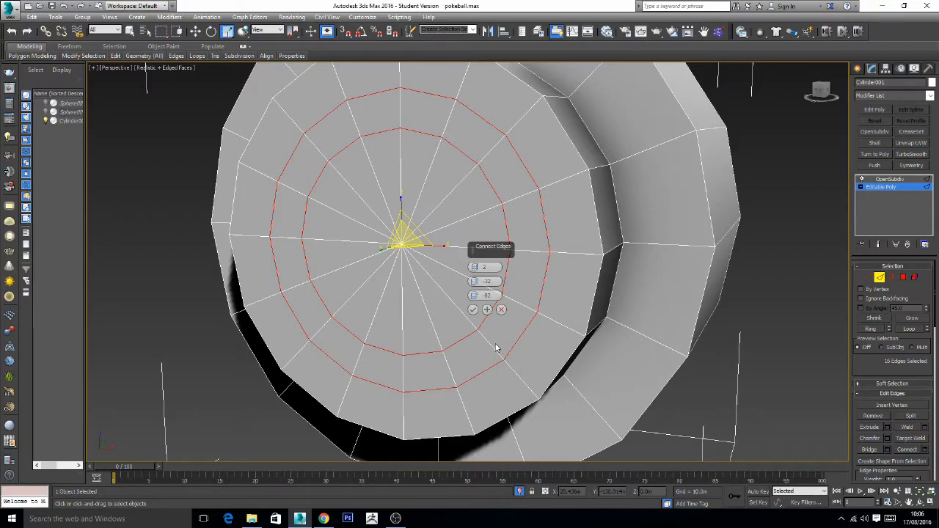
{"action": "left_click", "coordinate": [473, 310]}
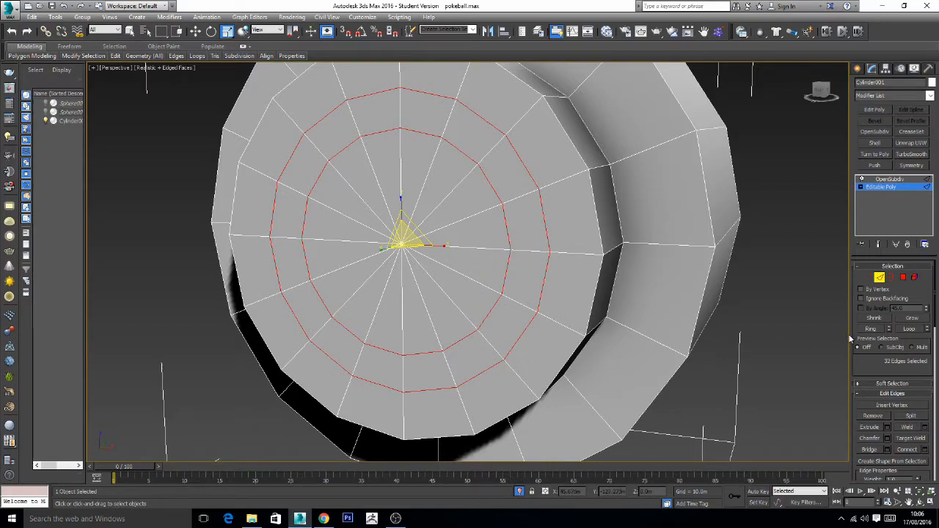
- Select the ring of polygons between the two new edge loops on the button's front face
{"action": "left_click", "coordinate": [821, 332]}
{"action": "left_click", "coordinate": [511, 301]}
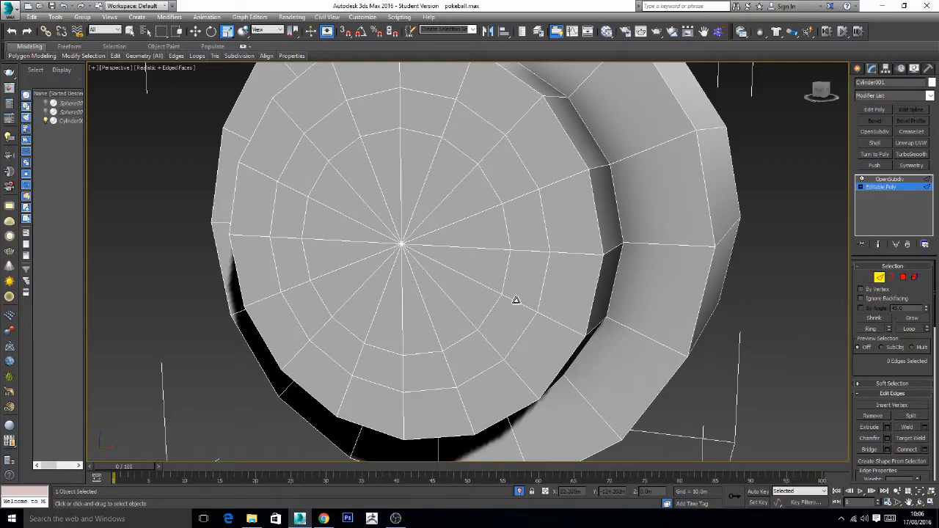
{"action": "left_click", "coordinate": [871, 329]}
{"action": "left_click", "coordinate": [903, 277], "text": "ctrl"}
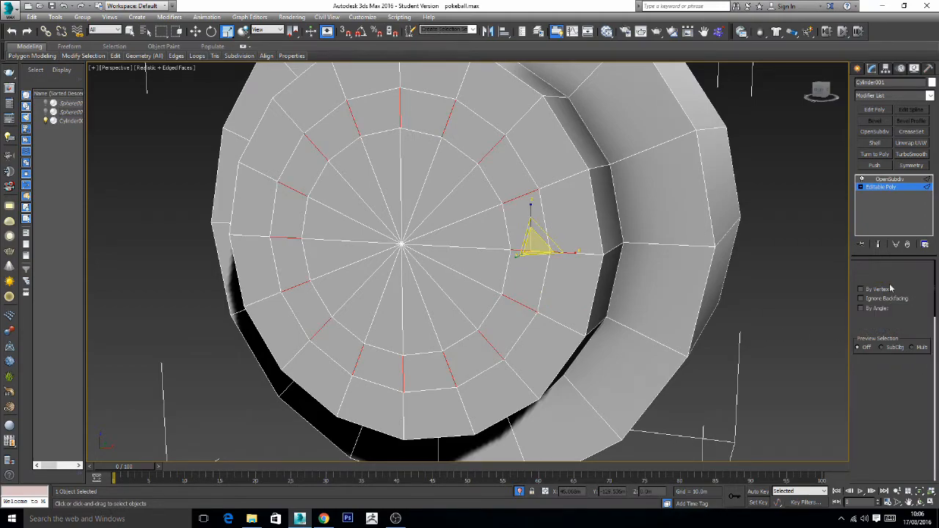
- Extrude the polygon ring inward by about -2.7 m to form a circular groove in the button's front
{"action": "middle_click_drag", "start_coordinate": [489, 330], "coordinate": [542, 327], "text": "alt"}
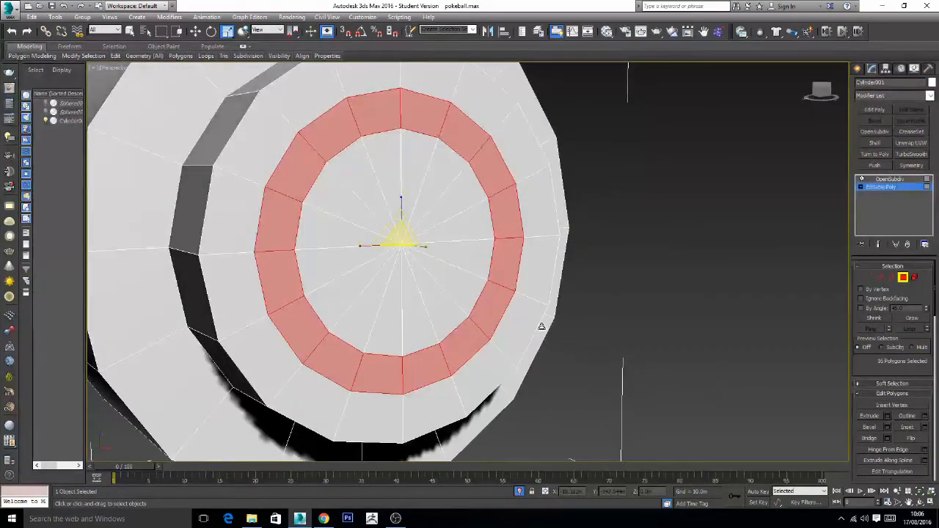
{"action": "left_click", "coordinate": [870, 416]}
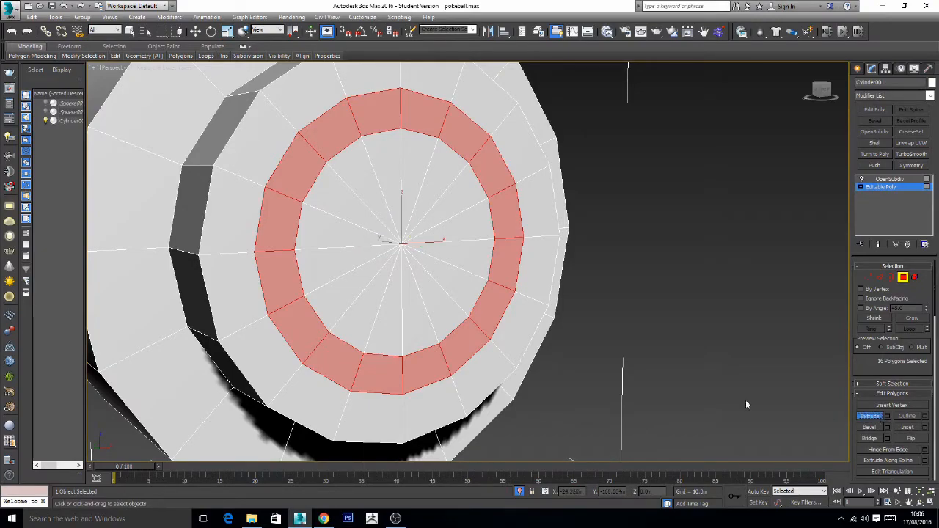
{"action": "left_click", "coordinate": [888, 417]}
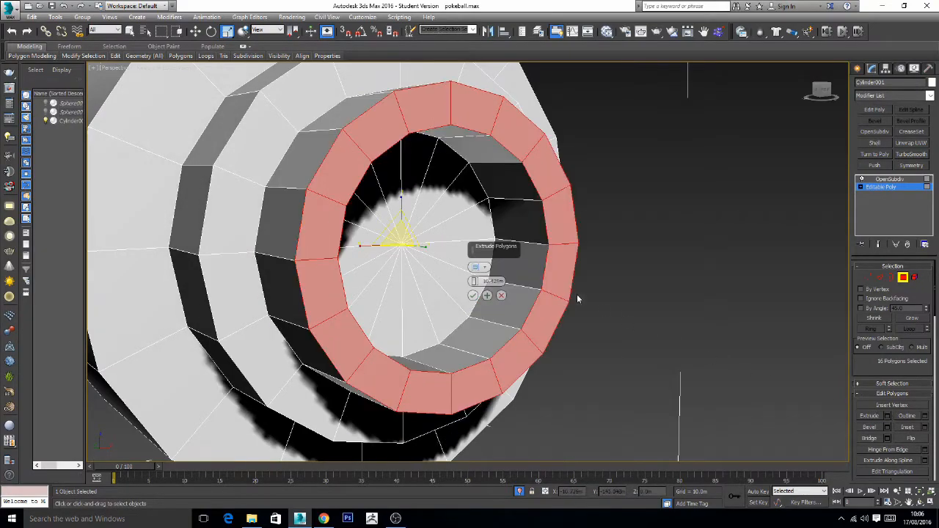
{"action": "left_click_drag", "start_coordinate": [474, 288], "coordinate": [480, 342]}
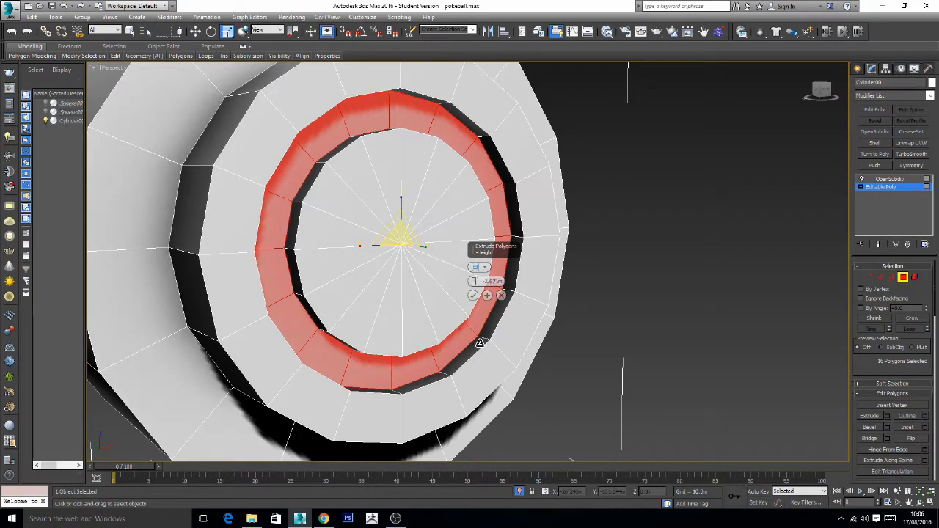
{"action": "left_click", "coordinate": [473, 295]}
- Clear the polygon selection and examine the smoothed groove at the OpenSubdiv level
{"action": "left_click", "coordinate": [618, 297]}
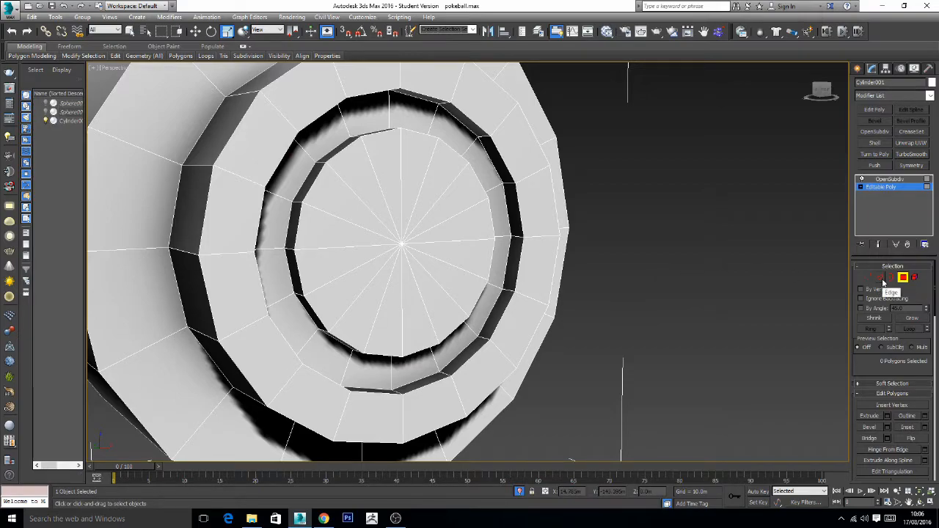
{"action": "left_click", "coordinate": [888, 181]}
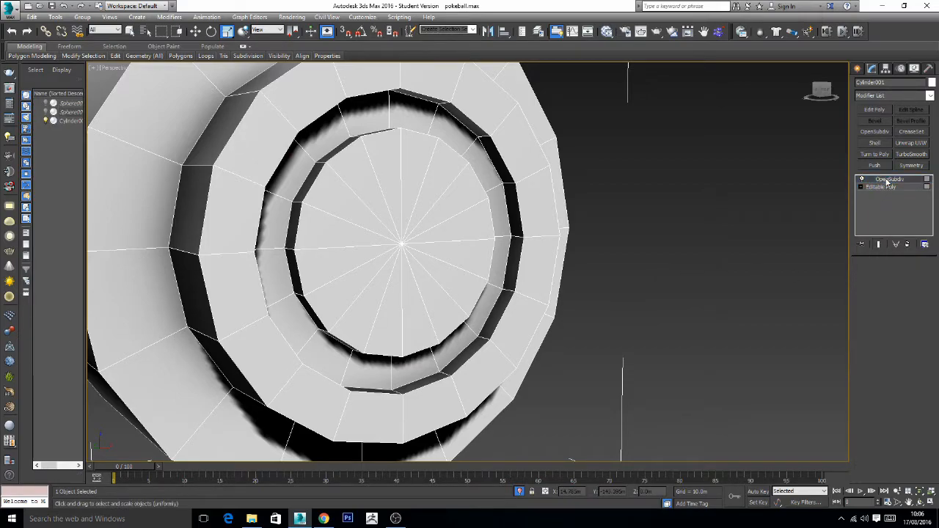
{"action": "middle_click_drag", "start_coordinate": [717, 297], "coordinate": [689, 306], "text": "alt"}
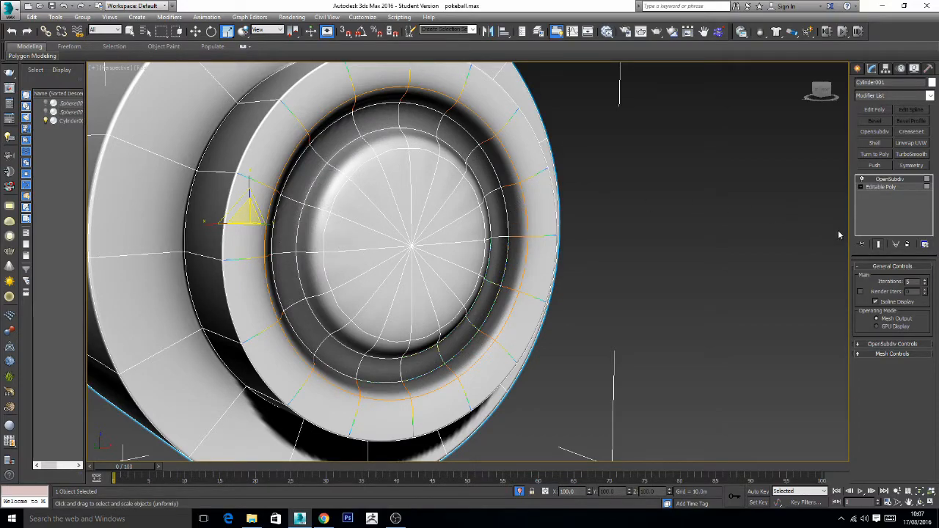
- Set the crease of the two edge loops bounding the groove's inner wall to 1.0 and show the end result while editing
{"action": "left_click", "coordinate": [891, 188]}
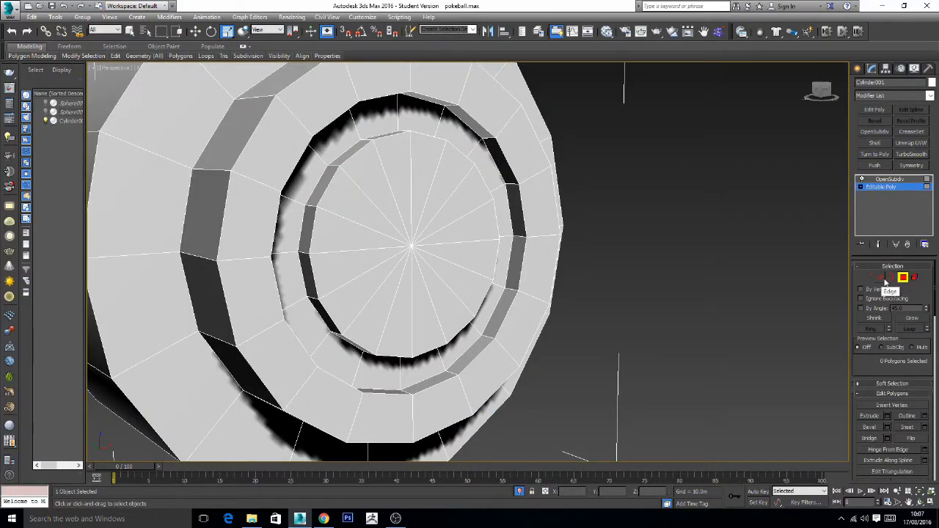
{"action": "left_click", "coordinate": [881, 281]}
{"action": "double_click", "coordinate": [345, 150]}
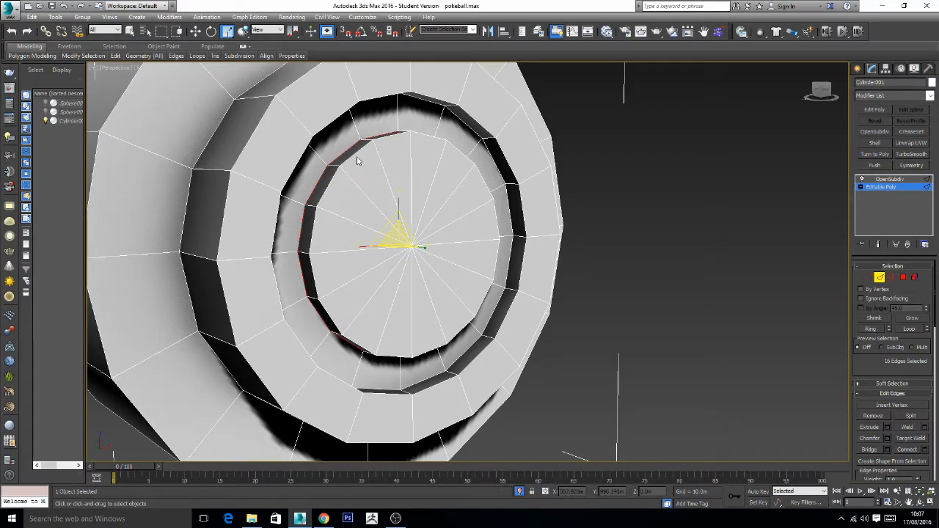
{"action": "double_click", "coordinate": [356, 152], "text": "ctrl"}
{"action": "middle_click_drag", "start_coordinate": [577, 227], "coordinate": [647, 228], "text": "alt"}
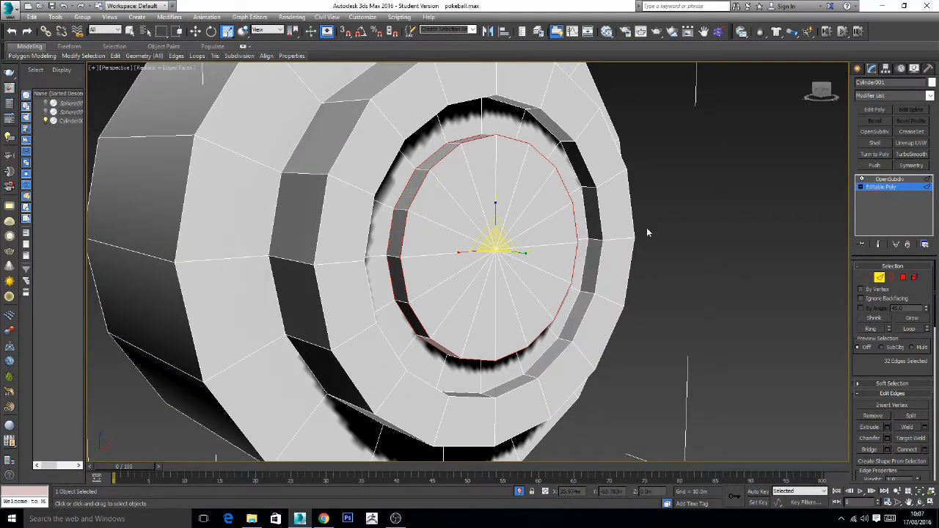
{"action": "scroll", "coordinate": [888, 364], "scroll_direction": "down", "scroll_amount": 4}
{"action": "left_click", "coordinate": [892, 347]}
{"action": "type", "text": "1"}
{"action": "key", "text": "Return"}
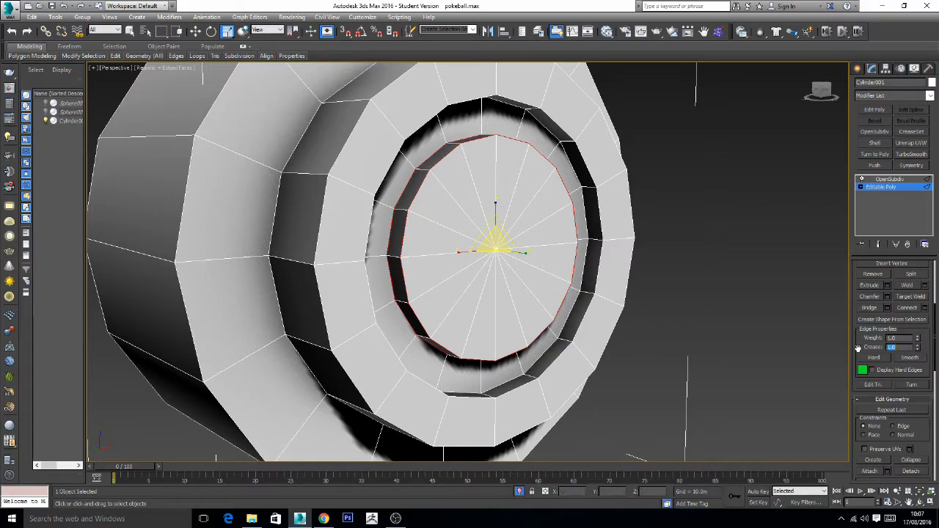
{"action": "left_click", "coordinate": [878, 244]}
{"action": "middle_click_drag", "start_coordinate": [660, 274], "coordinate": [672, 273]}
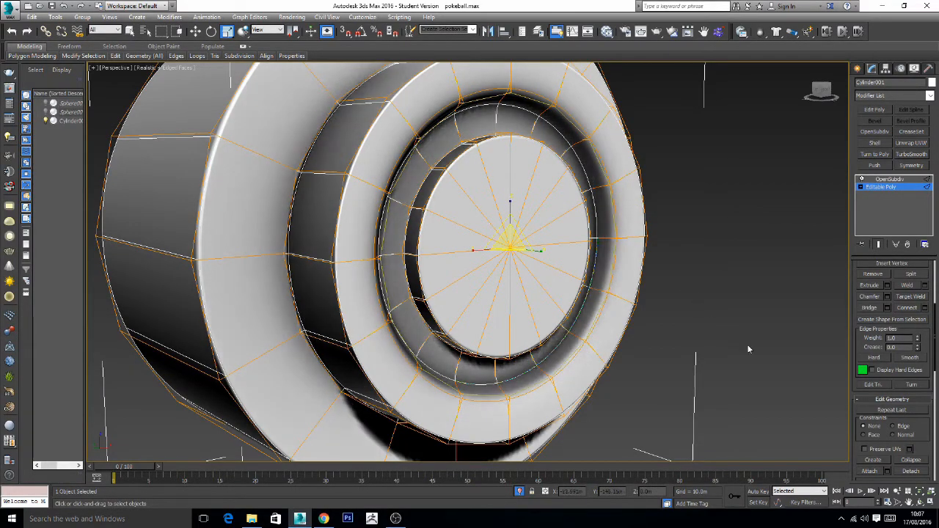
- Set the crease of the groove's outer rim edge loop to 0.2
{"action": "left_click_drag", "start_coordinate": [901, 346], "coordinate": [862, 339]}
{"action": "type", "text": "."}
{"action": "key", "text": "Return"}
{"action": "type", "text": ".2"}
{"action": "key", "text": "Return"}
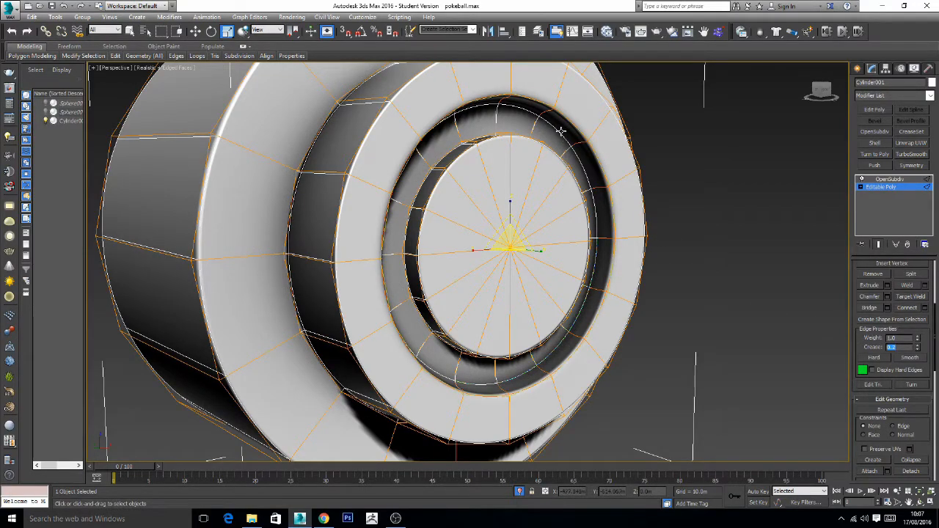
- Select the outer edge loop at the groove's floor, try a crease of 1, and set it to 0.1
{"action": "left_click", "coordinate": [561, 131]}
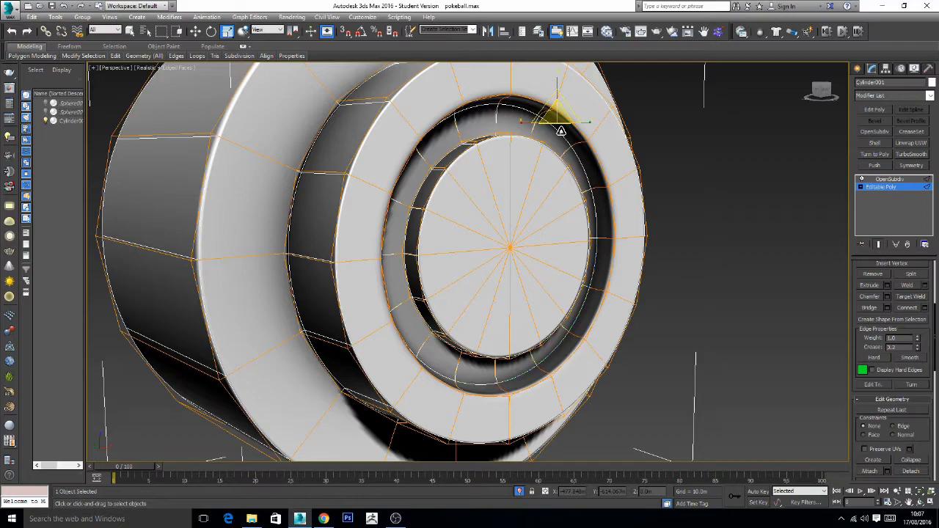
{"action": "key", "text": "ctrl+z"}
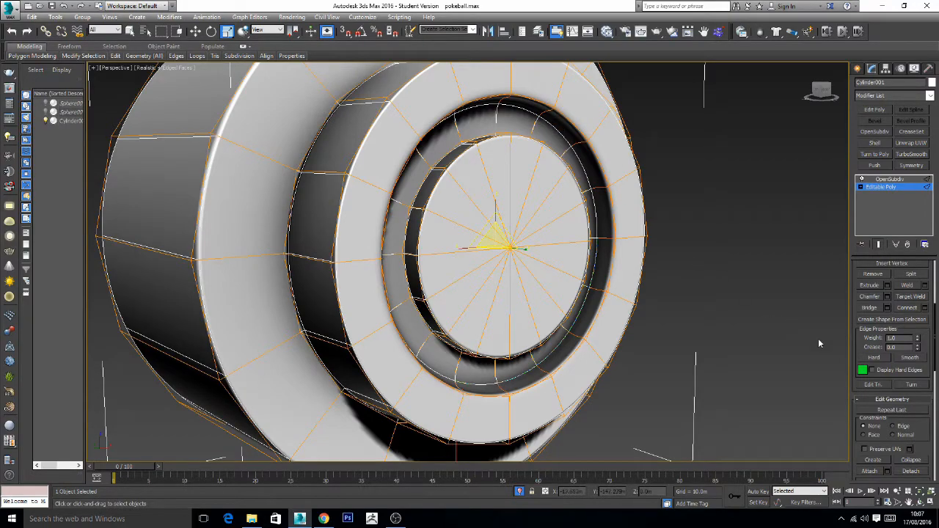
{"action": "double_click", "coordinate": [892, 347]}
{"action": "type", "text": "1"}
{"action": "key", "text": "Return"}
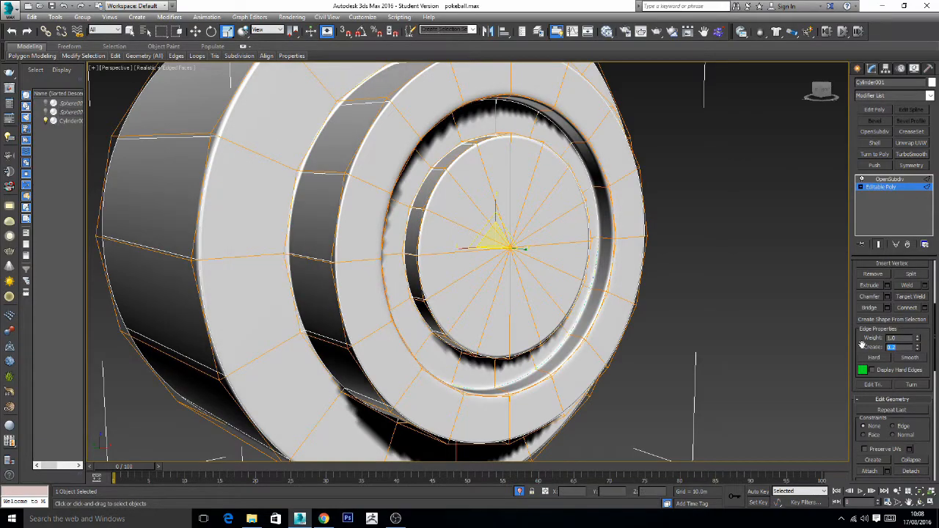
{"action": "type", "text": "."}
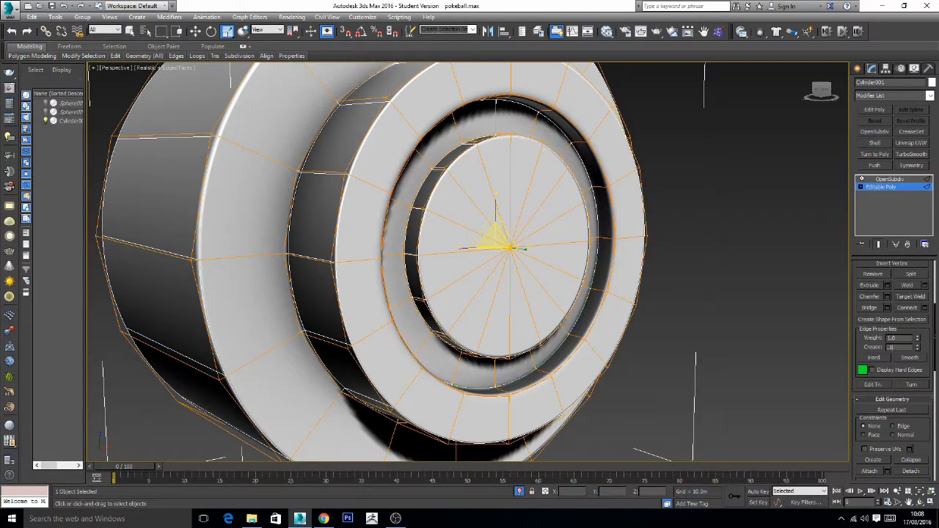
{"action": "type", "text": "1"}
{"action": "key", "text": "Return"}
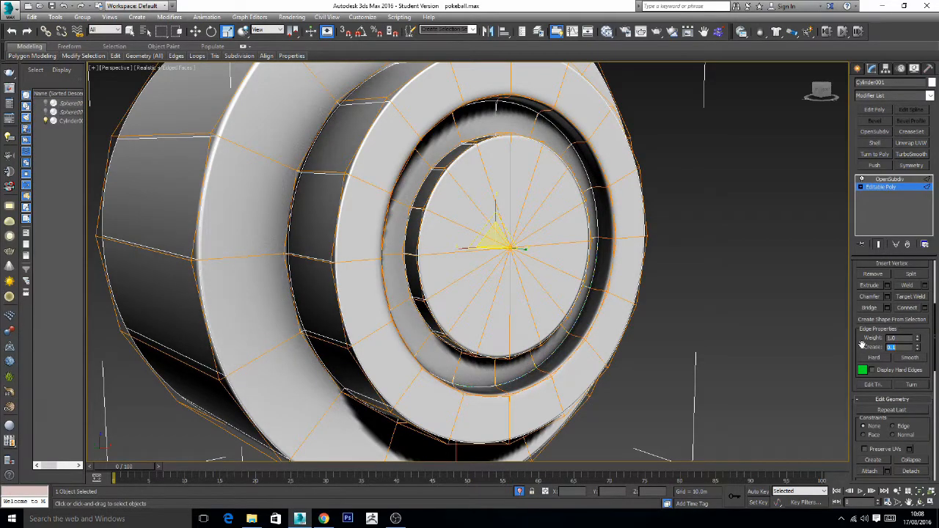
- Return to the button's Editable Poly base level, deselect the object and turn off the edged-faces display in the perspective view
{"action": "left_click", "coordinate": [863, 188]}
{"action": "left_click", "coordinate": [867, 189]}
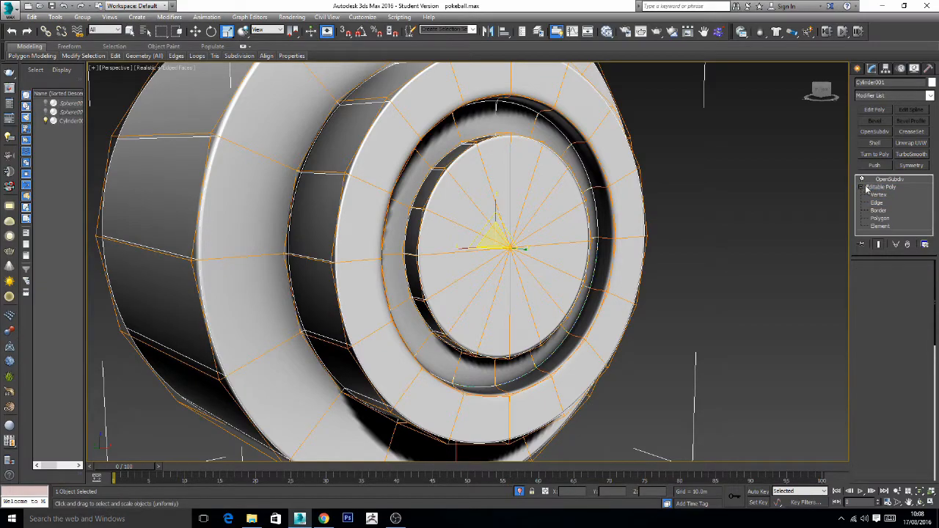
{"action": "left_click", "coordinate": [794, 185]}
{"action": "left_click", "coordinate": [157, 68]}
{"action": "left_click", "coordinate": [209, 111]}
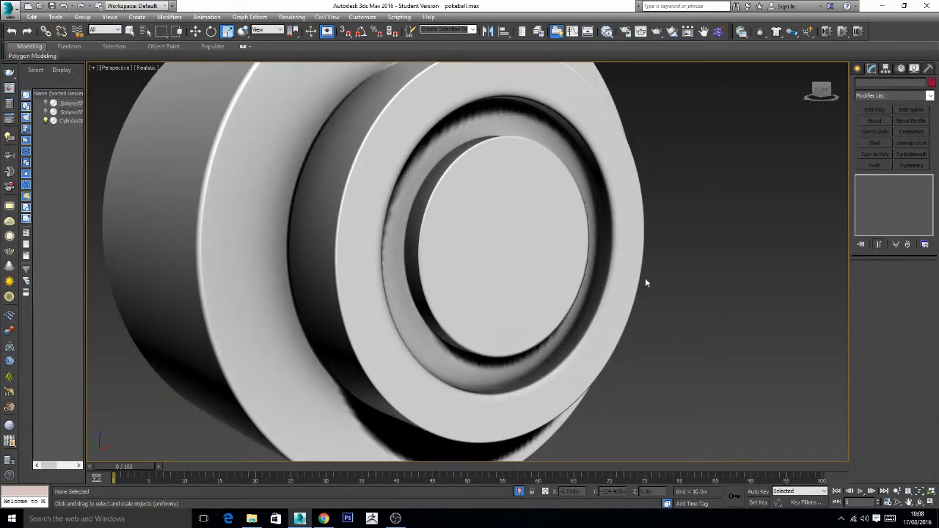
{"action": "scroll", "coordinate": [645, 283], "scroll_direction": "down", "scroll_amount": 5}
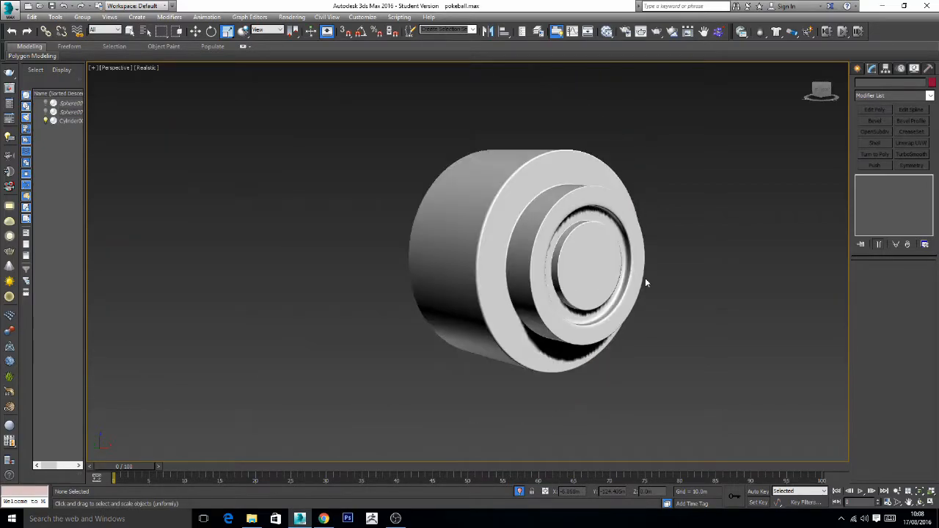
- End the button's isolation to bring back the red shell and black sphere, and examine the whole Pokéball
{"action": "left_click", "coordinate": [520, 491]}
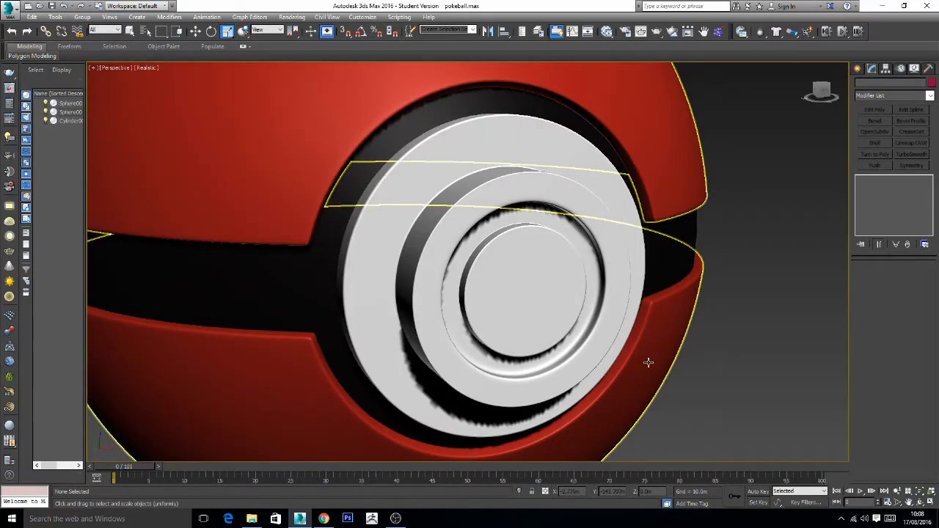
{"action": "scroll", "coordinate": [628, 350], "scroll_direction": "down", "scroll_amount": 8}
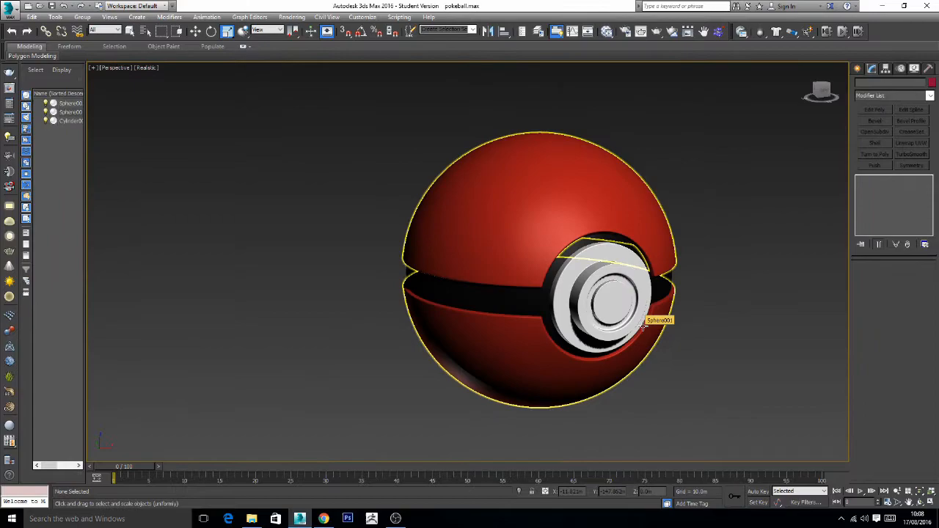
{"action": "middle_click_drag", "start_coordinate": [643, 325], "coordinate": [573, 301], "text": "alt"}
{"action": "scroll", "coordinate": [595, 297], "scroll_direction": "up", "scroll_amount": 3}
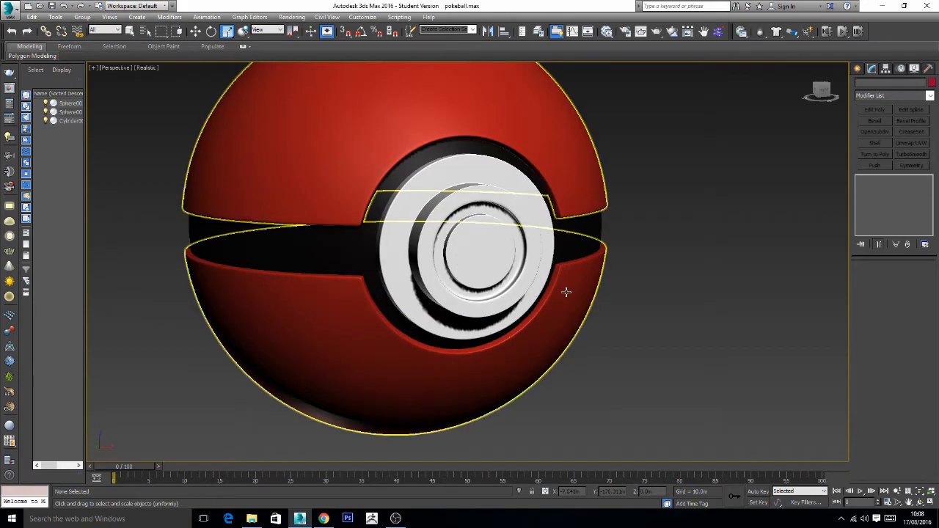
{"action": "scroll", "coordinate": [567, 292], "scroll_direction": "down", "scroll_amount": 3}
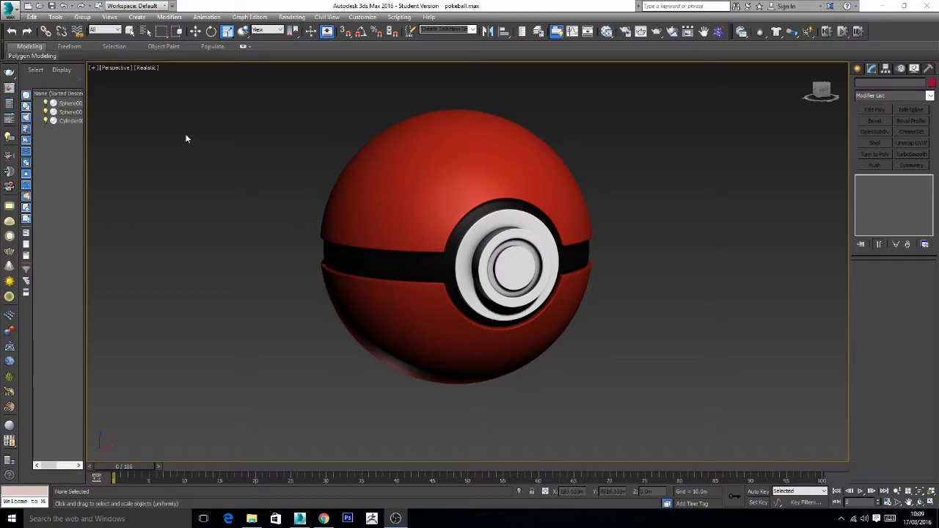
- Open the viewport's visual style configuration and set its illumination to Default Lights instead of scene lights
{"action": "left_click", "coordinate": [149, 71]}
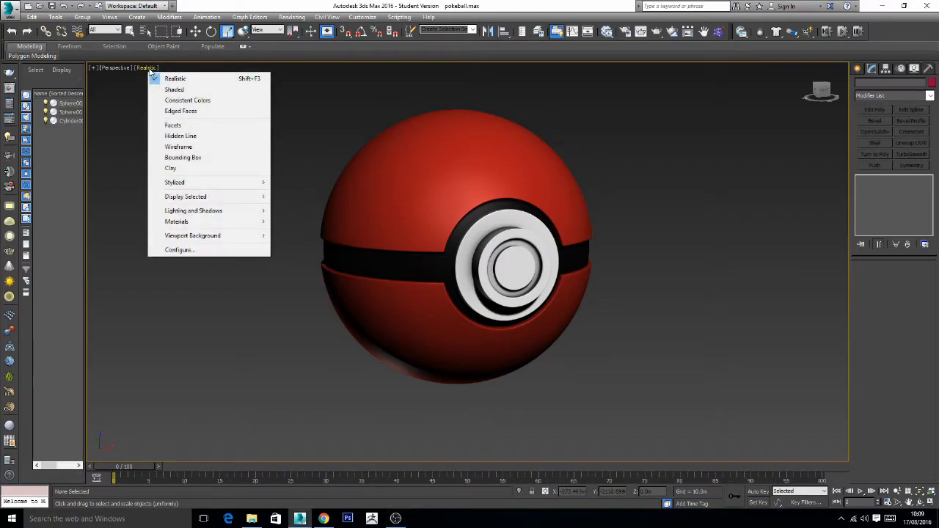
{"action": "left_click", "coordinate": [182, 250]}
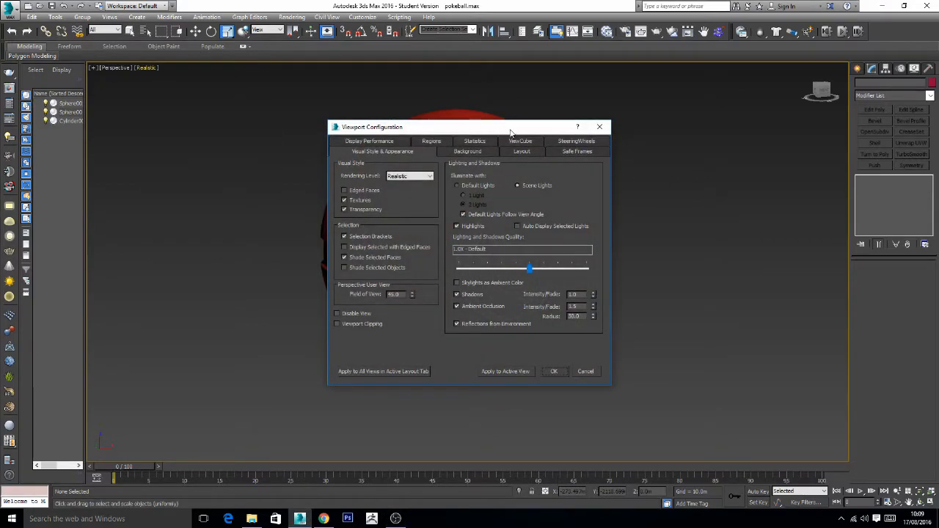
{"action": "left_click_drag", "start_coordinate": [440, 126], "coordinate": [712, 129]}
{"action": "left_click", "coordinate": [729, 188]}
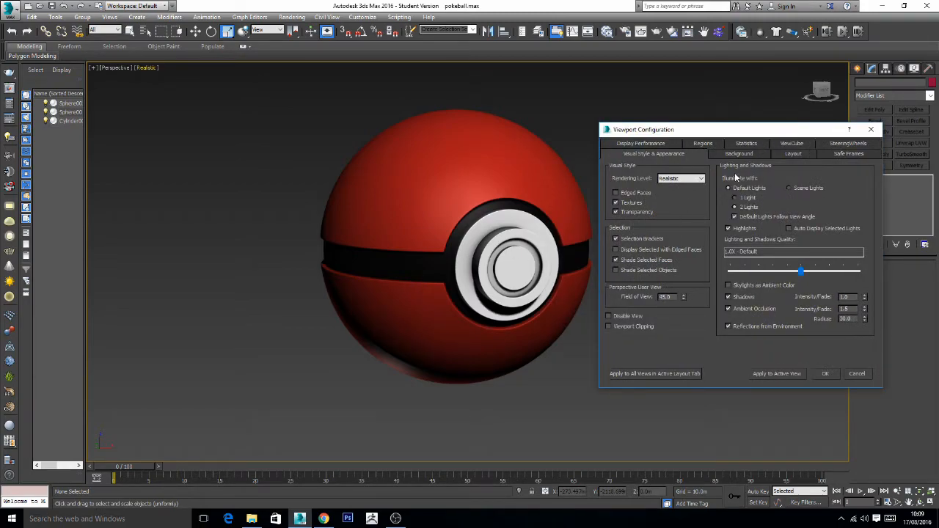
- Set the shadow intensity to 0.4 and the ambient occlusion intensity to 0.5, and apply them to the active view
{"action": "left_click", "coordinate": [845, 297]}
{"action": "type", "text": "0.4"}
{"action": "double_click", "coordinate": [844, 309]}
{"action": "type", "text": "1"}
{"action": "left_click", "coordinate": [784, 373]}
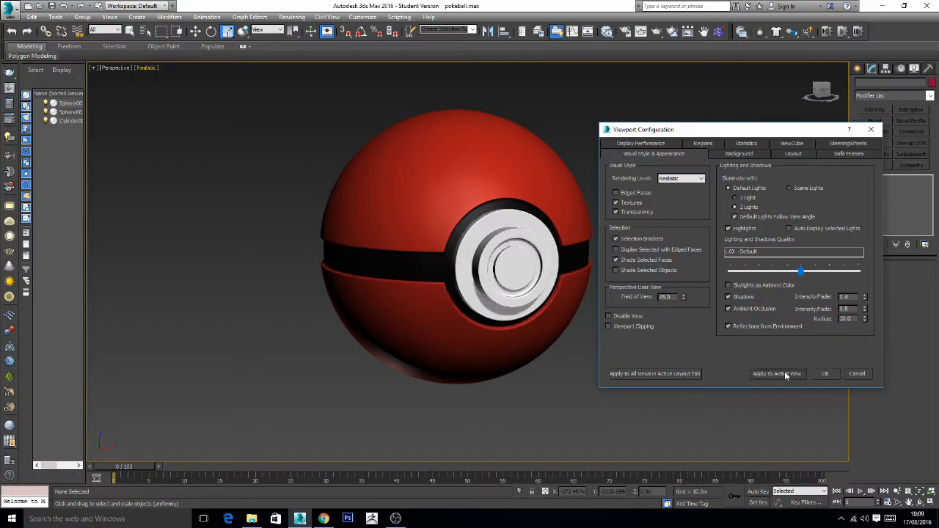
{"action": "left_click", "coordinate": [827, 373]}
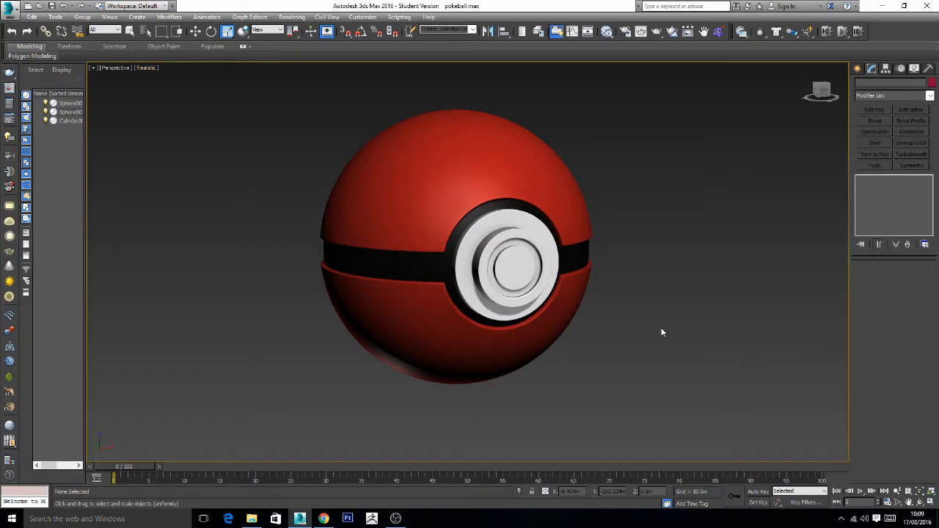
{"action": "middle_click_drag", "start_coordinate": [661, 333], "coordinate": [667, 336]}
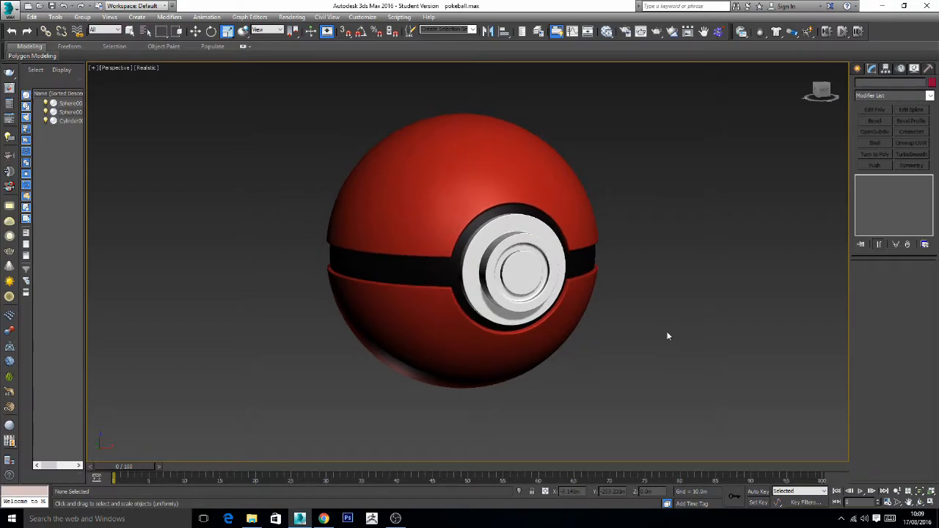